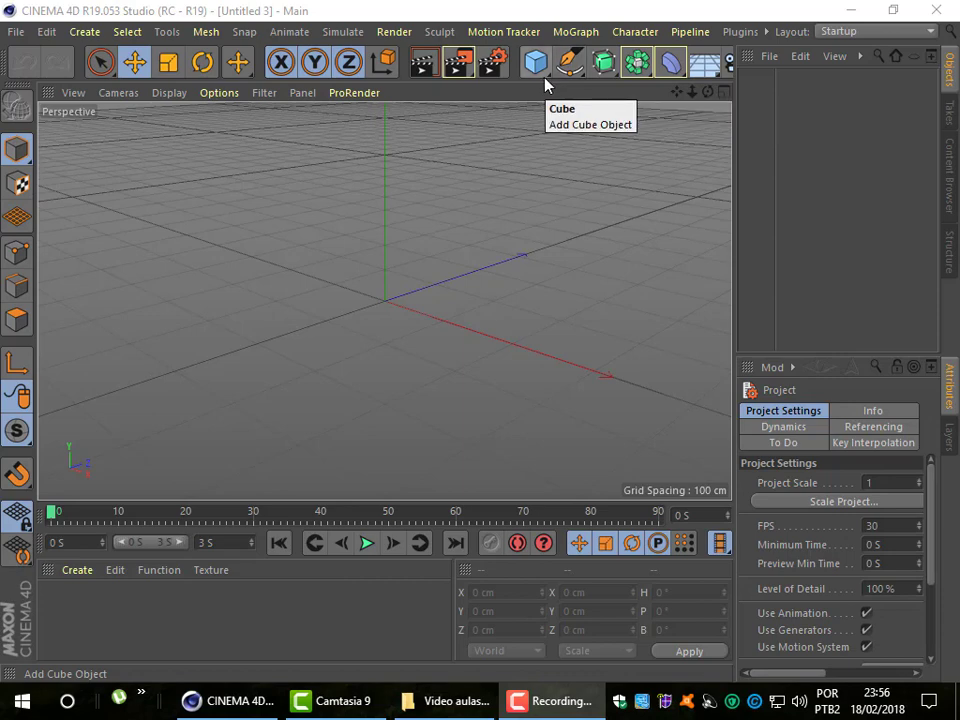
Step: Add a 200 cm cube and move it to about X -35.3, Y 16.2, Z 68.7 cm
{"action": "left_click", "coordinate": [544, 78]}
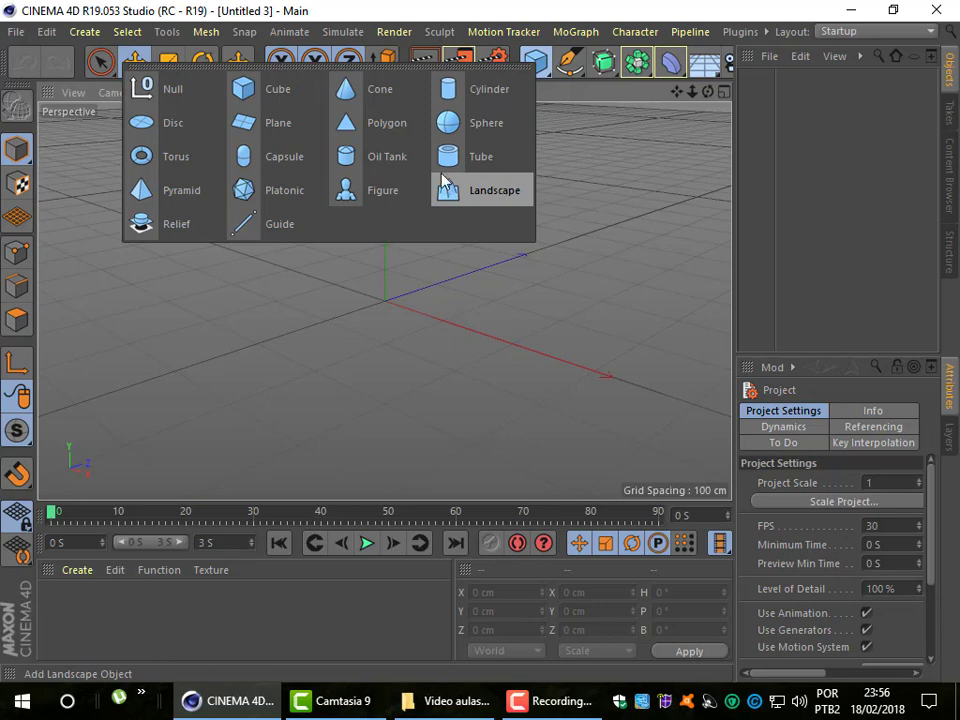
{"action": "left_click", "coordinate": [248, 90]}
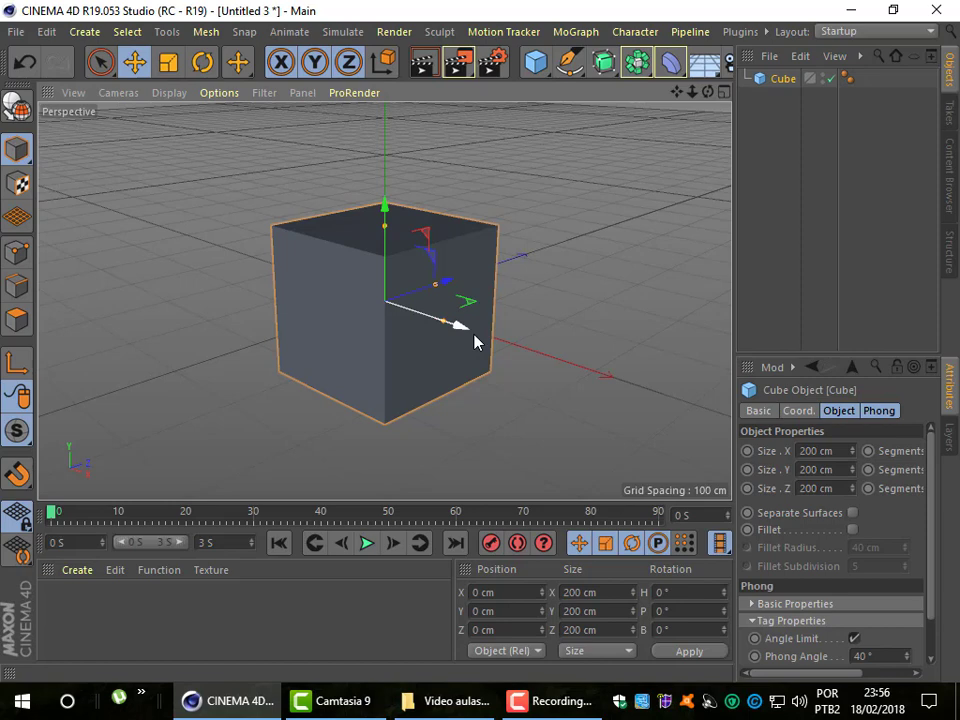
{"action": "left_click", "coordinate": [573, 341]}
{"action": "left_click", "coordinate": [407, 334]}
{"action": "left_click_drag", "start_coordinate": [388, 212], "coordinate": [392, 222]}
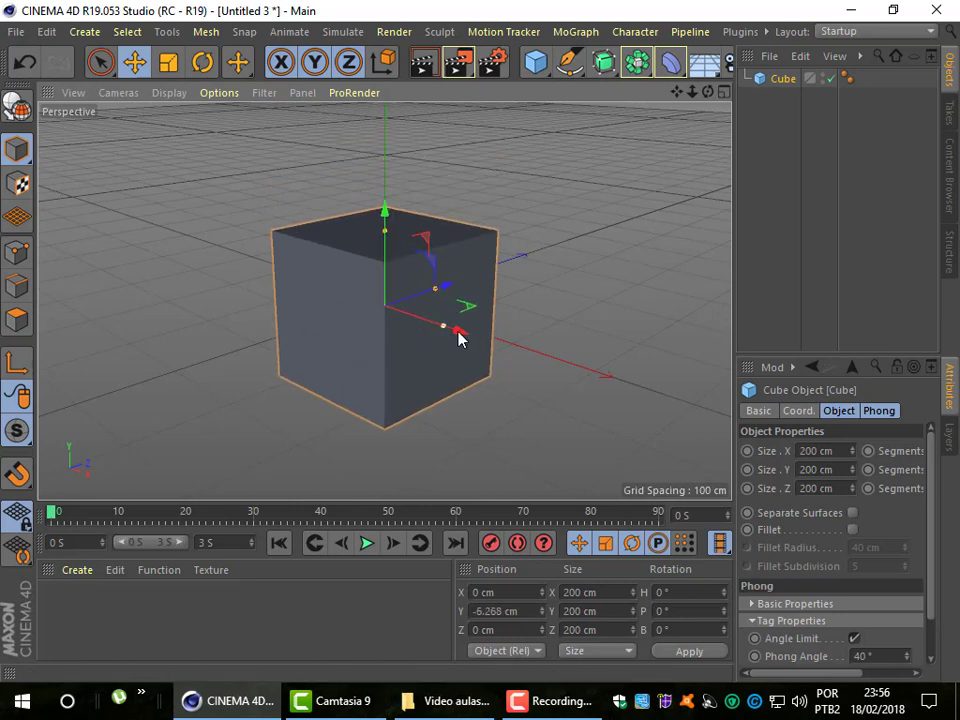
{"action": "left_click_drag", "start_coordinate": [458, 338], "coordinate": [438, 322]}
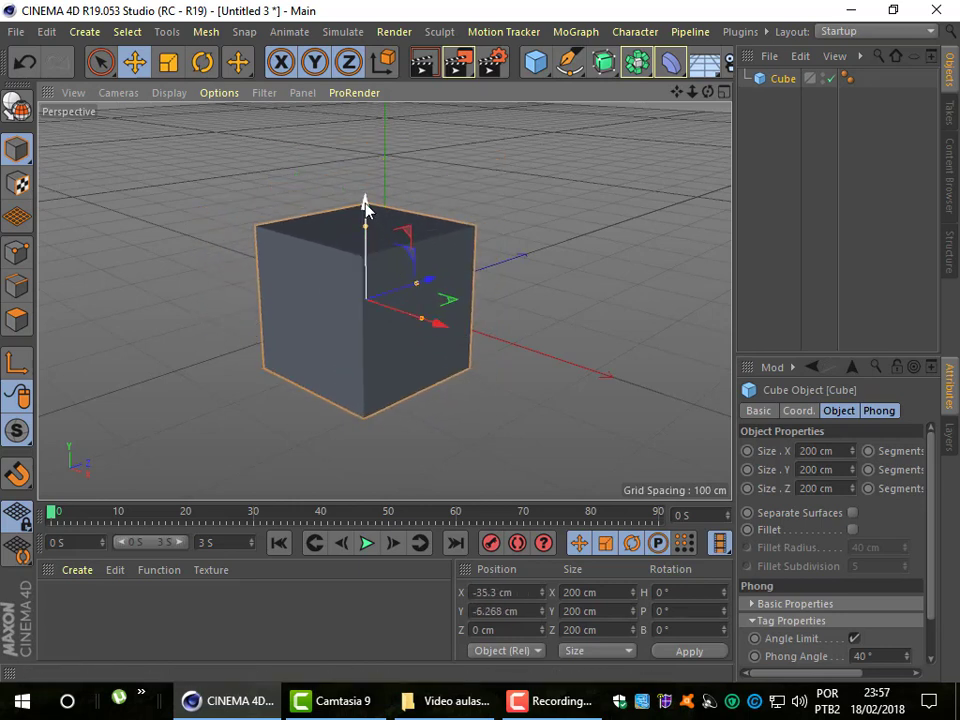
{"action": "left_click_drag", "start_coordinate": [365, 205], "coordinate": [364, 193]}
{"action": "left_click_drag", "start_coordinate": [428, 268], "coordinate": [463, 268]}
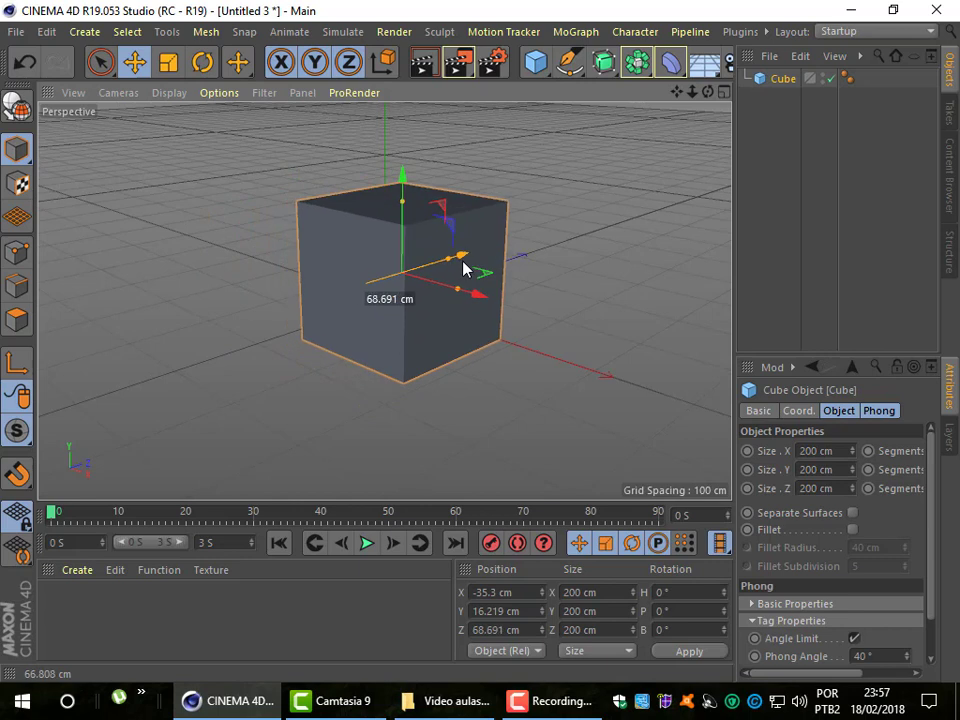
Step: Show the cube's Object properties in a widened Attributes panel
{"action": "left_click", "coordinate": [826, 414]}
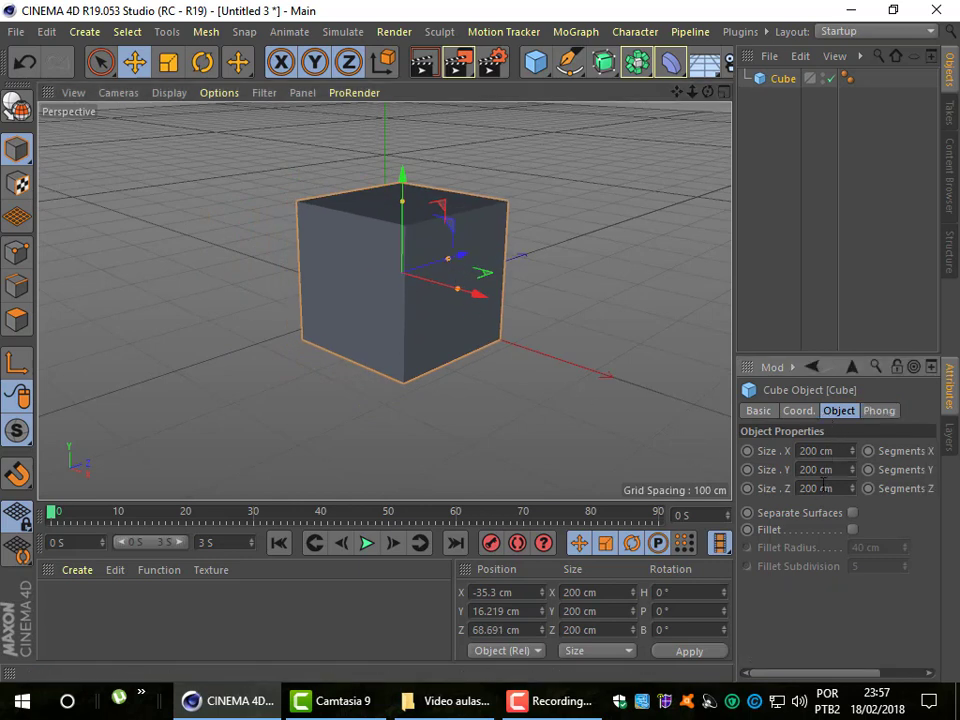
{"action": "left_click_drag", "start_coordinate": [731, 480], "coordinate": [646, 472]}
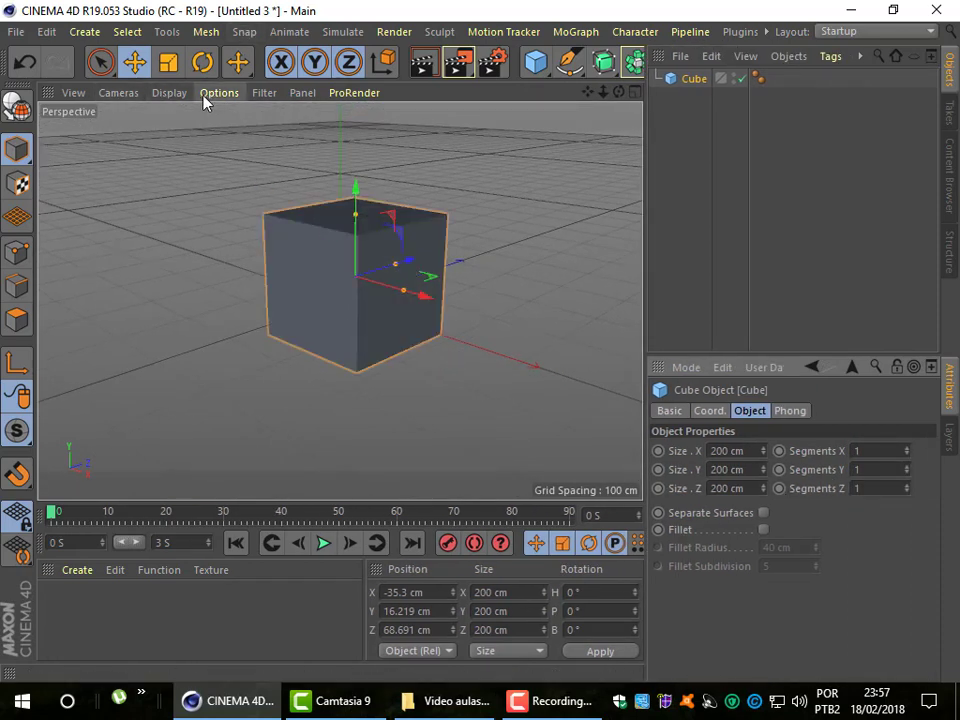
{"action": "left_click", "coordinate": [169, 93]}
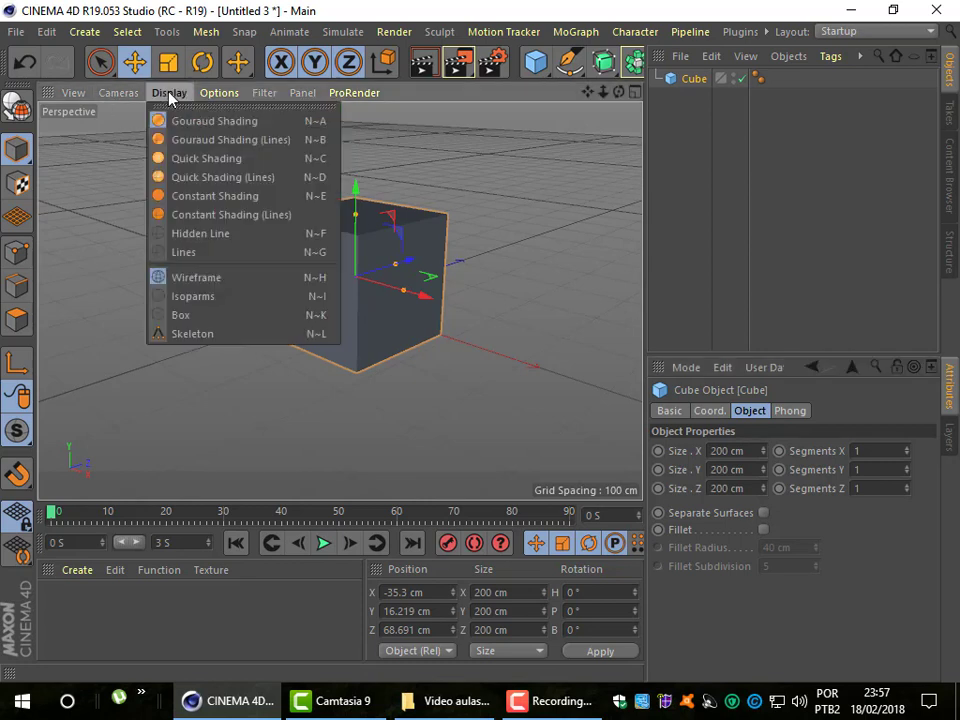
{"action": "left_click", "coordinate": [209, 141]}
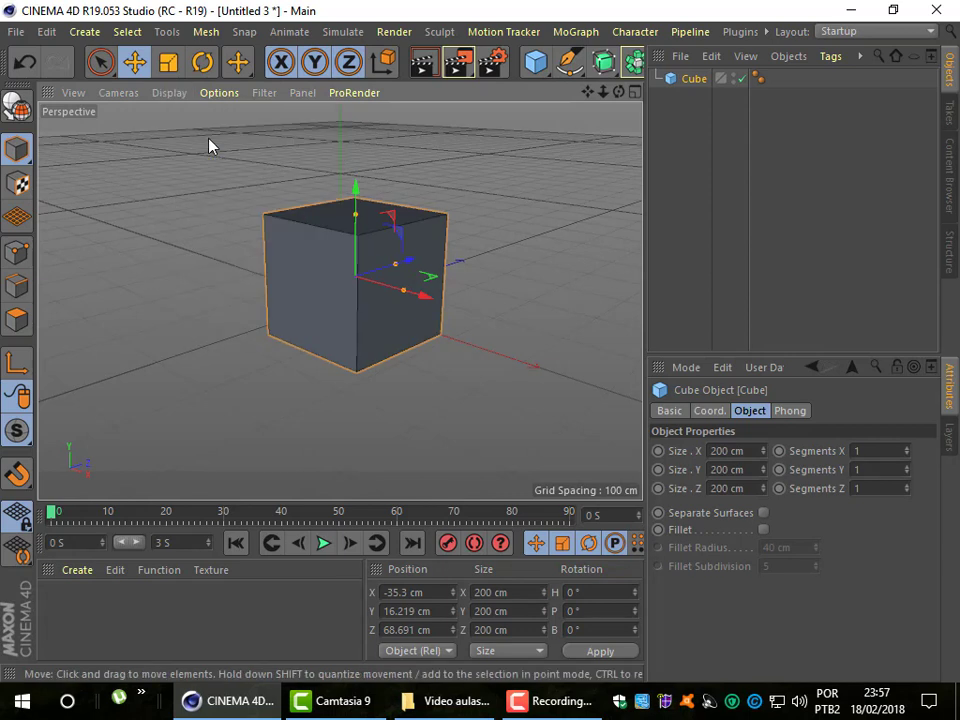
Step: Set the cube's segments to X 3, Y 3 and Z 4
{"action": "left_click", "coordinate": [906, 449]}
{"action": "left_click", "coordinate": [906, 449]}
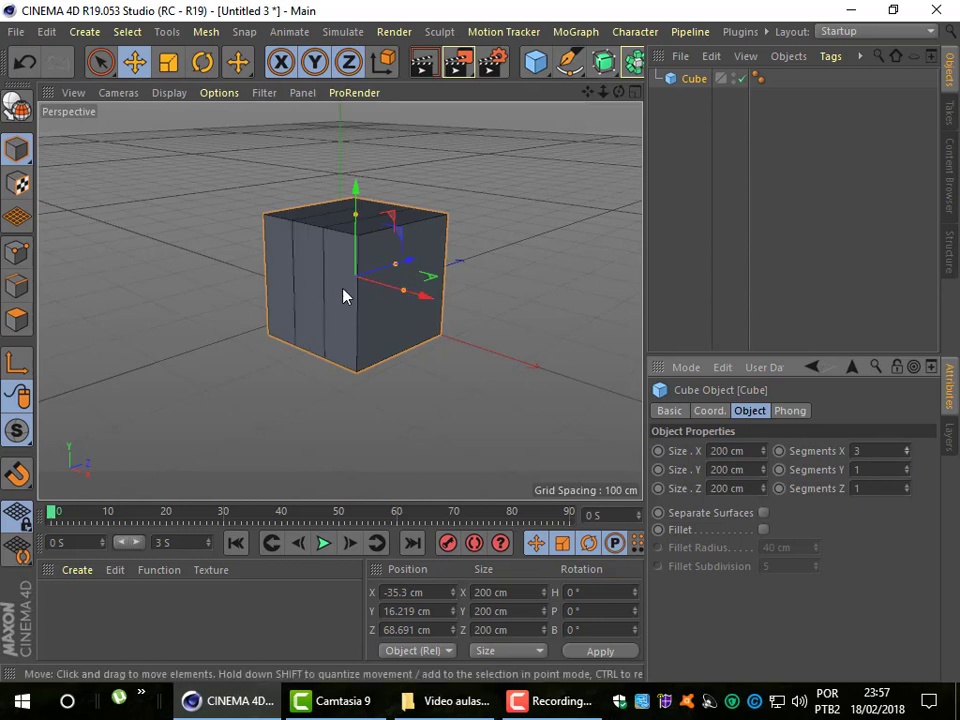
{"action": "left_click", "coordinate": [906, 467]}
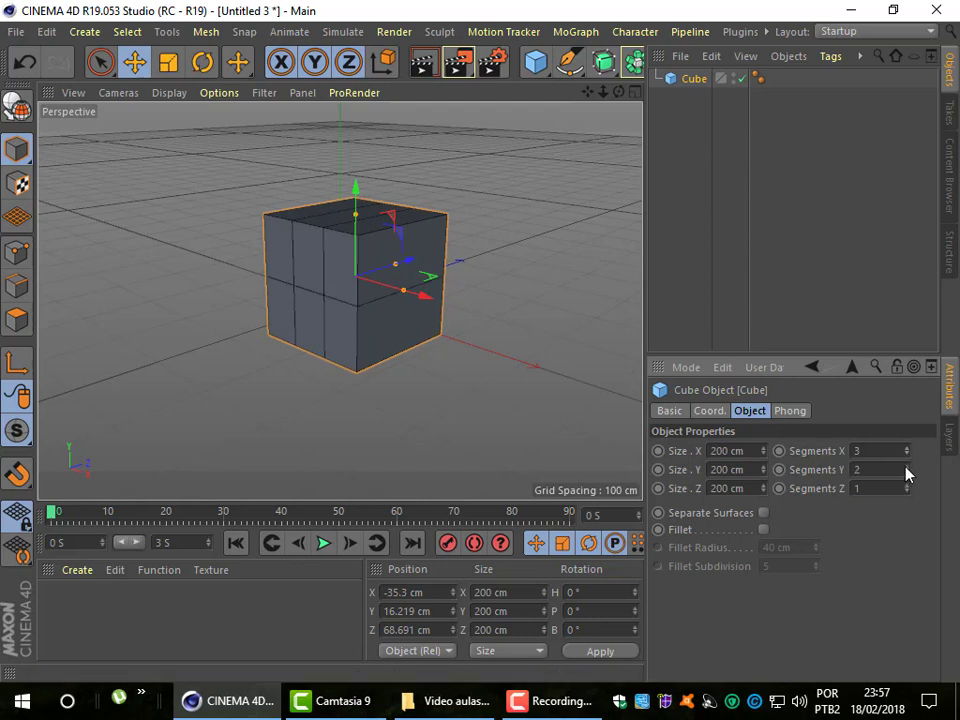
{"action": "left_click", "coordinate": [906, 467]}
{"action": "left_click", "coordinate": [906, 486]}
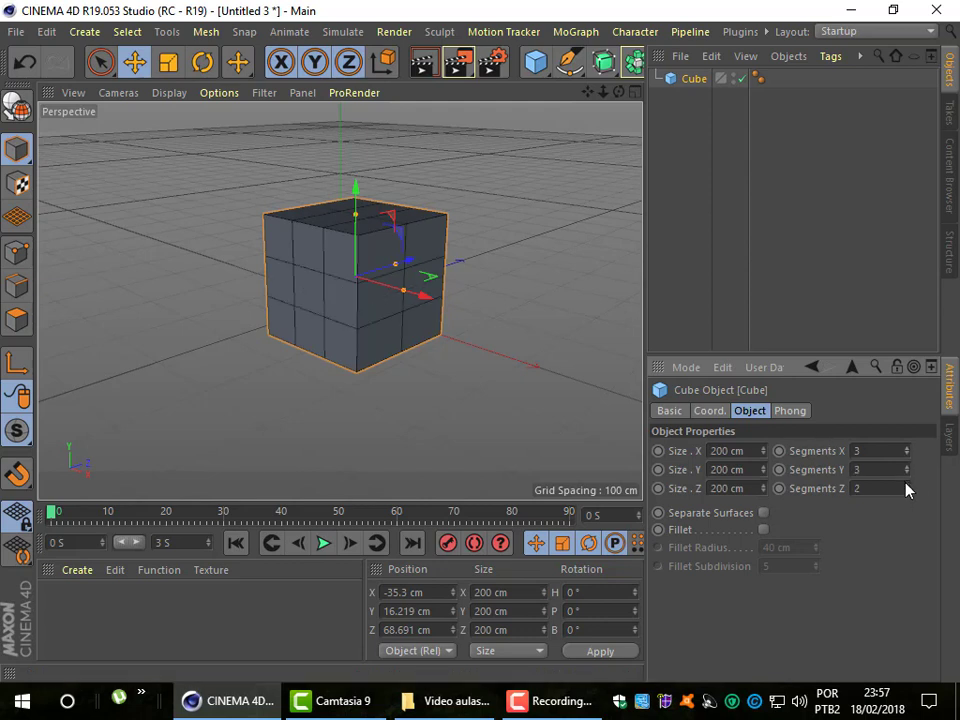
{"action": "left_click", "coordinate": [906, 486]}
{"action": "left_click", "coordinate": [906, 486]}
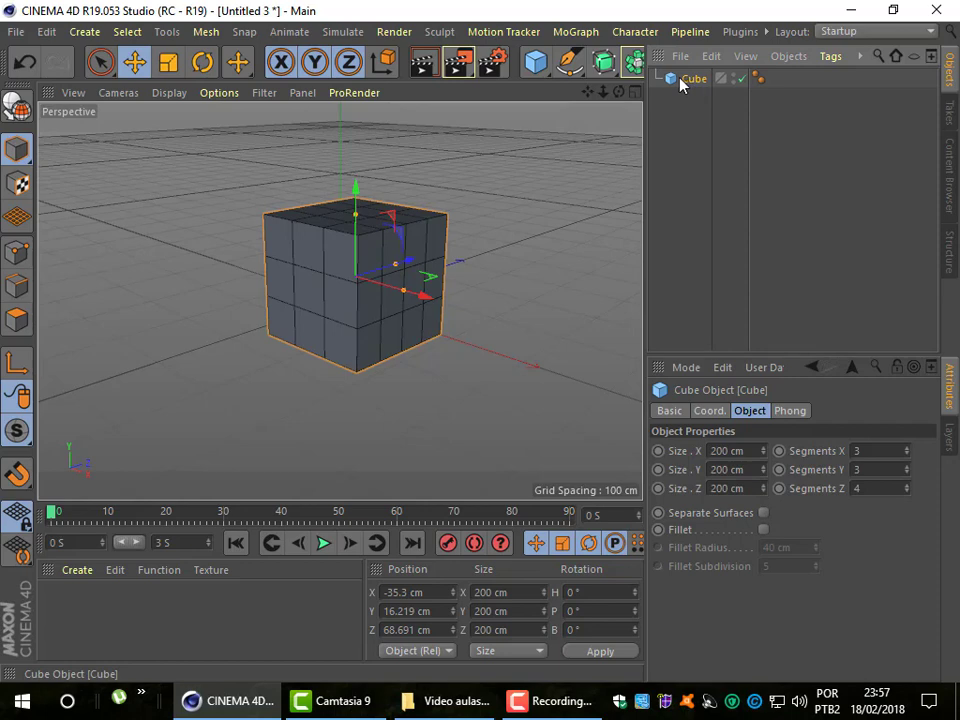
Step: Replace the cube with a new cone primitive
{"action": "key", "text": "Delete"}
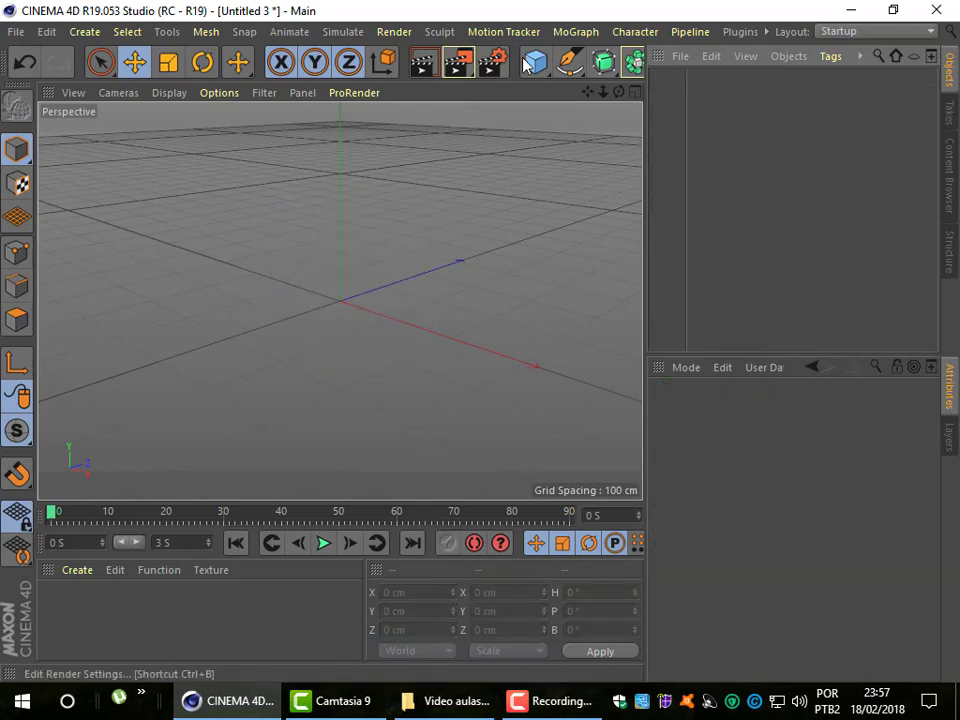
{"action": "left_click", "coordinate": [544, 72]}
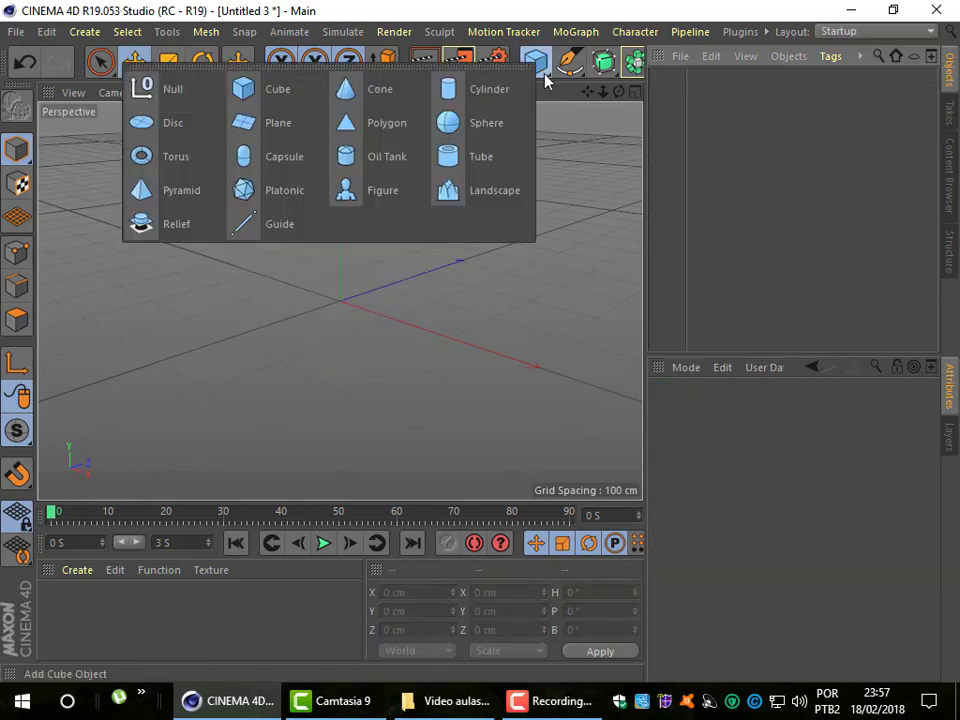
{"action": "left_click", "coordinate": [381, 90]}
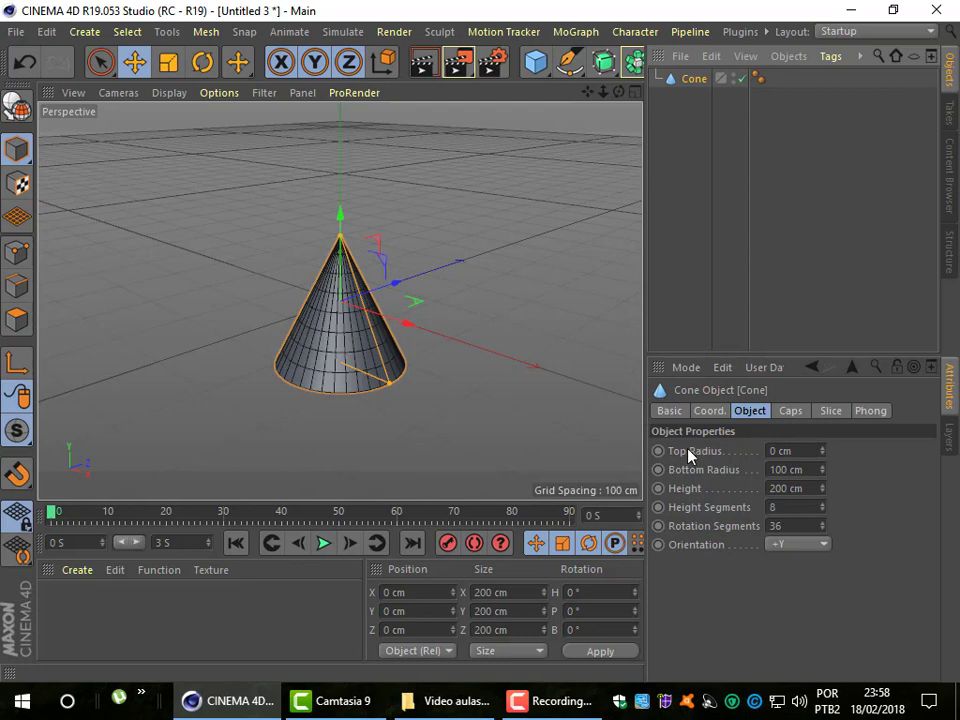
Step: Shape the cone: top radius 36 cm, bottom 62 cm, height 223 cm, 9 height segments
{"action": "left_click_drag", "start_coordinate": [822, 451], "coordinate": [822, 400]}
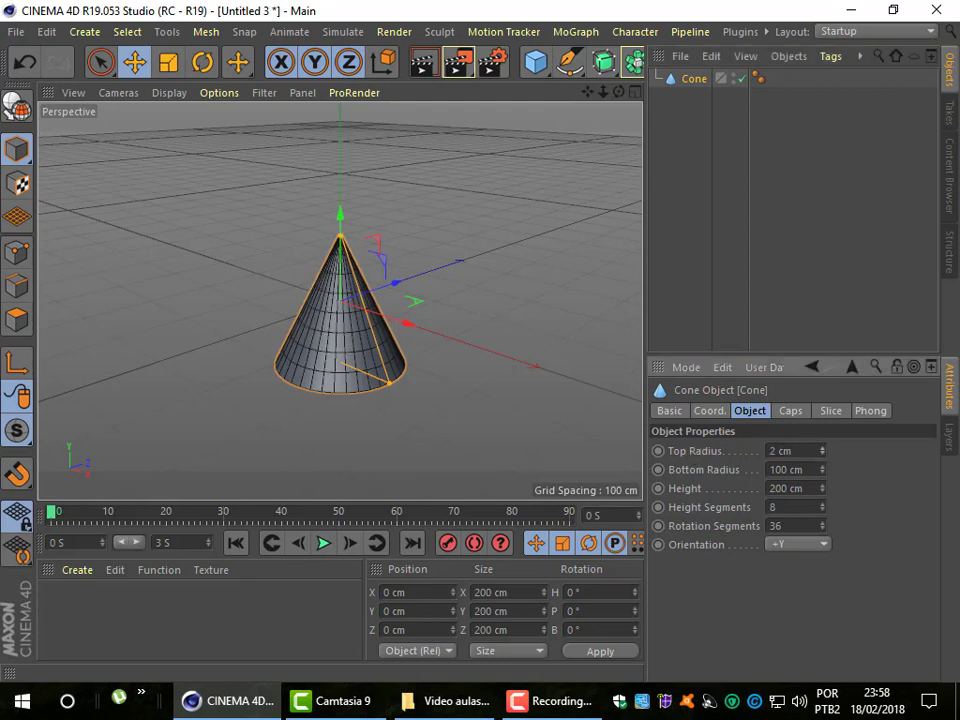
{"action": "mouse_move", "coordinate": [822, 451]}
{"action": "left_mouse_down"}
{"action": "mouse_move", "coordinate": [822, 420]}
{"action": "mouse_move", "coordinate": [822, 480]}
{"action": "left_mouse_up"}
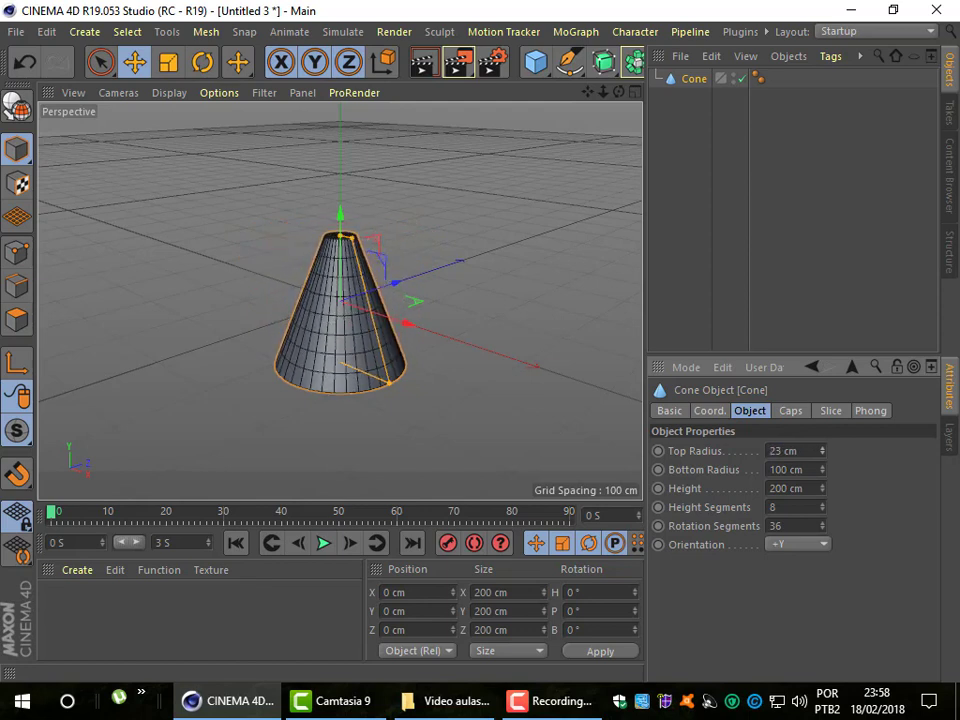
{"action": "mouse_move", "coordinate": [822, 451]}
{"action": "left_mouse_down"}
{"action": "mouse_move", "coordinate": [822, 440]}
{"action": "mouse_move", "coordinate": [822, 490]}
{"action": "left_mouse_up"}
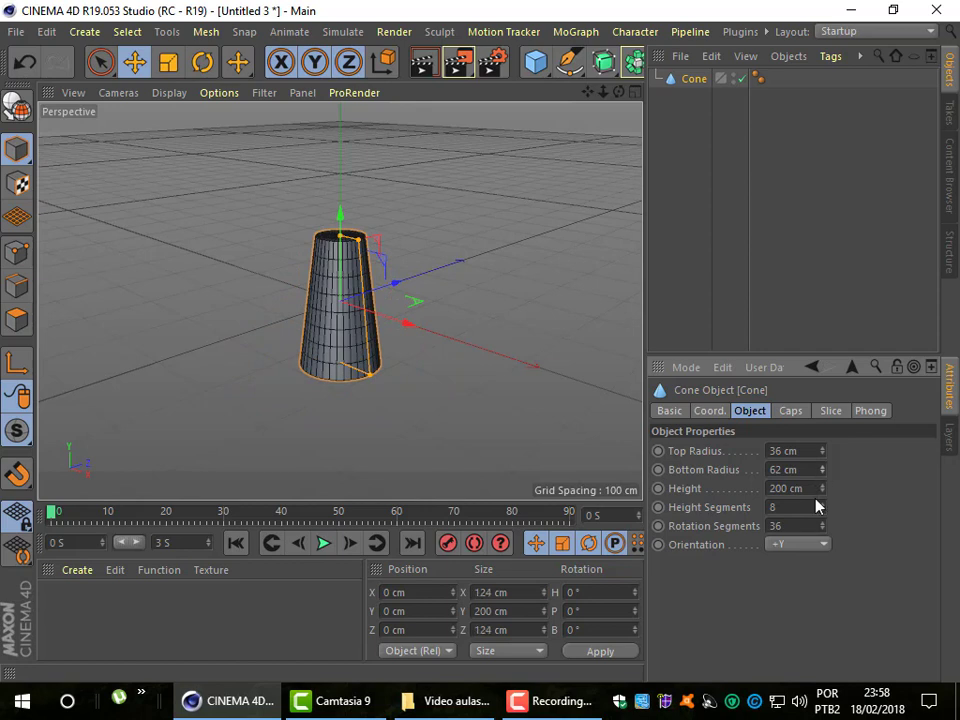
{"action": "mouse_move", "coordinate": [823, 490]}
{"action": "left_mouse_down"}
{"action": "mouse_move", "coordinate": [823, 455]}
{"action": "mouse_move", "coordinate": [823, 545]}
{"action": "mouse_move", "coordinate": [823, 455]}
{"action": "left_mouse_up"}
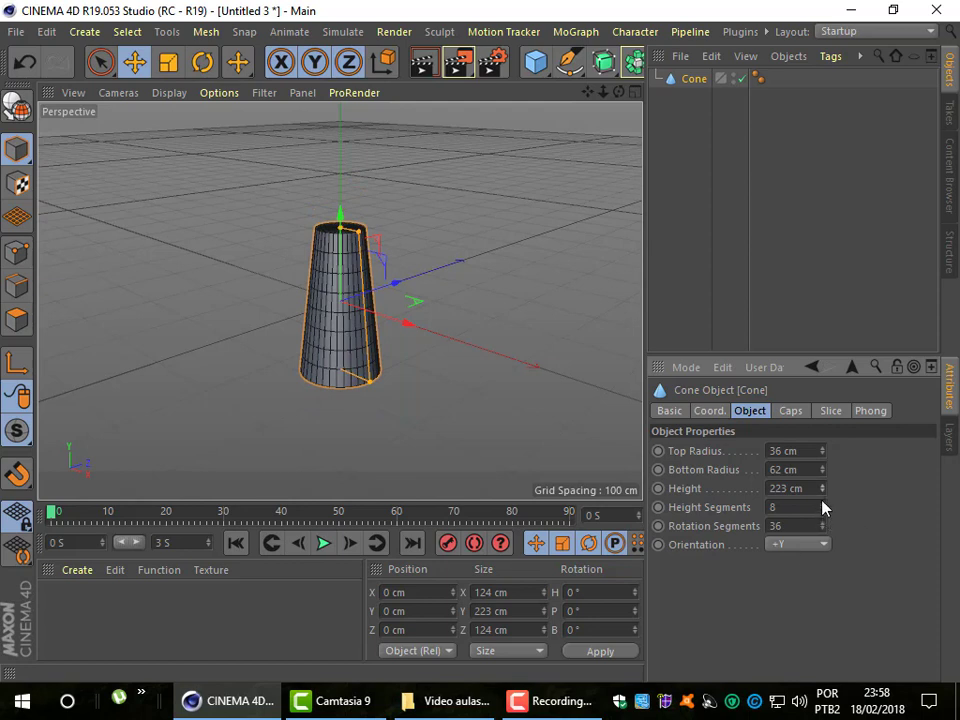
{"action": "left_click_drag", "start_coordinate": [822, 507], "coordinate": [822, 544]}
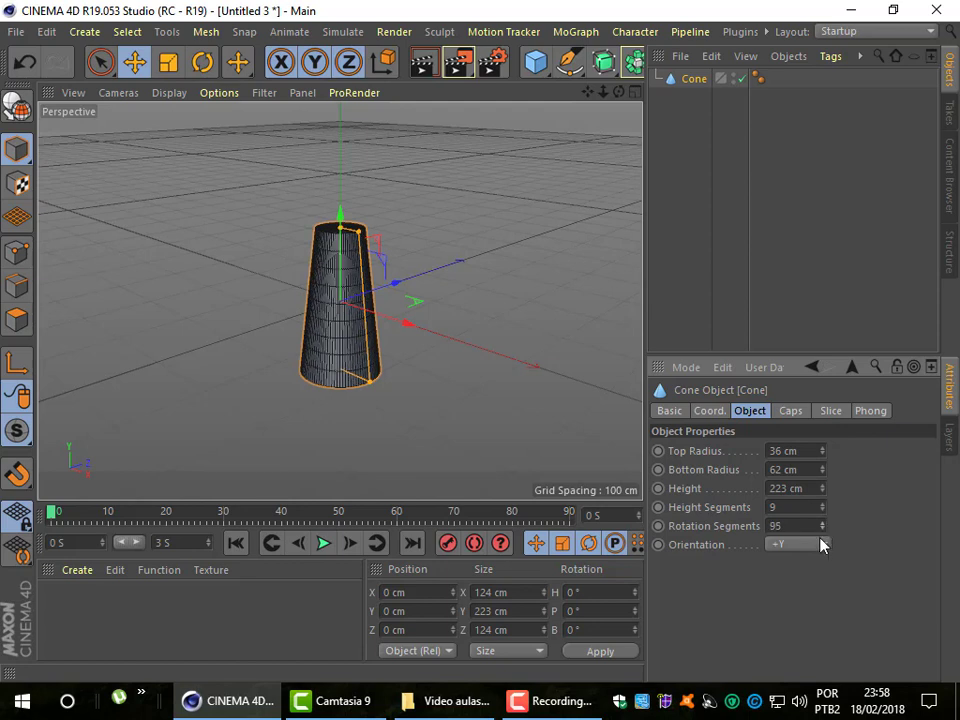
{"action": "left_click", "coordinate": [822, 545]}
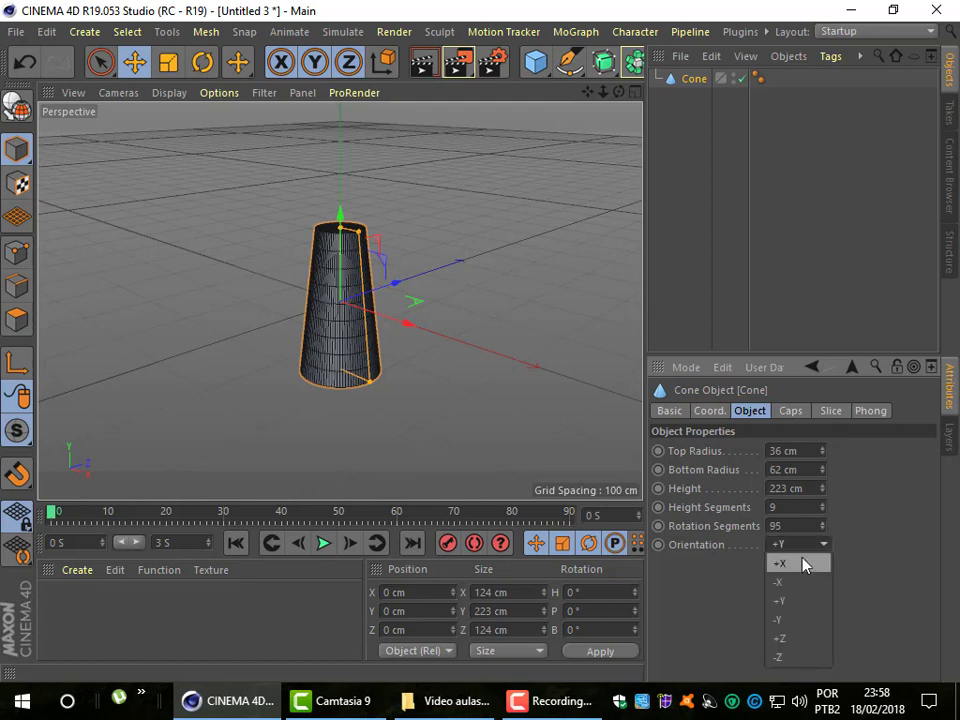
{"action": "left_click", "coordinate": [789, 564]}
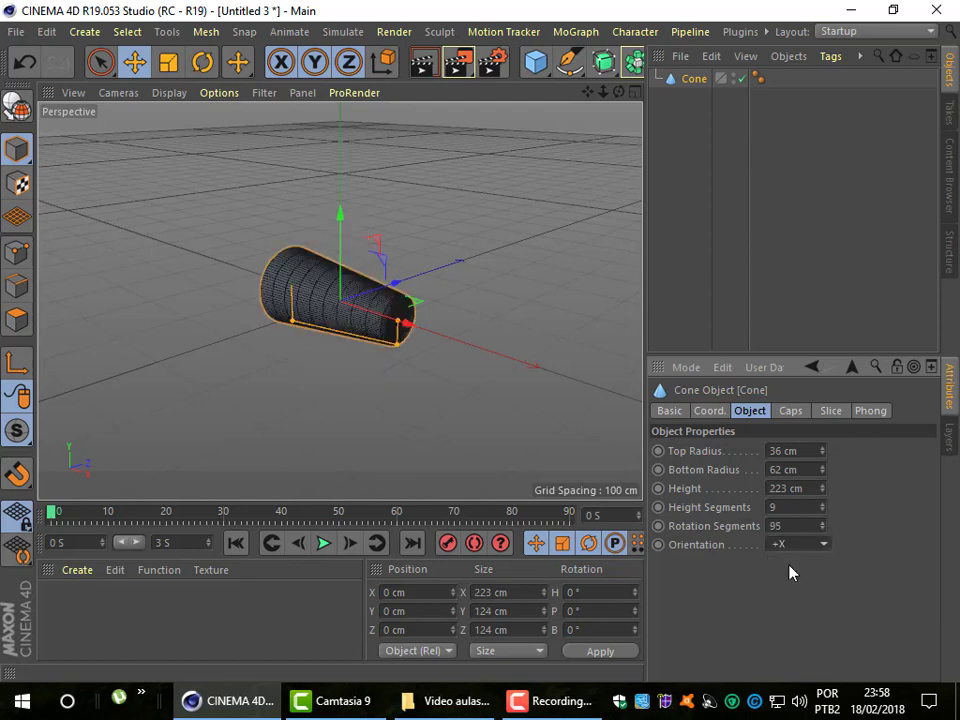
{"action": "left_click", "coordinate": [817, 549]}
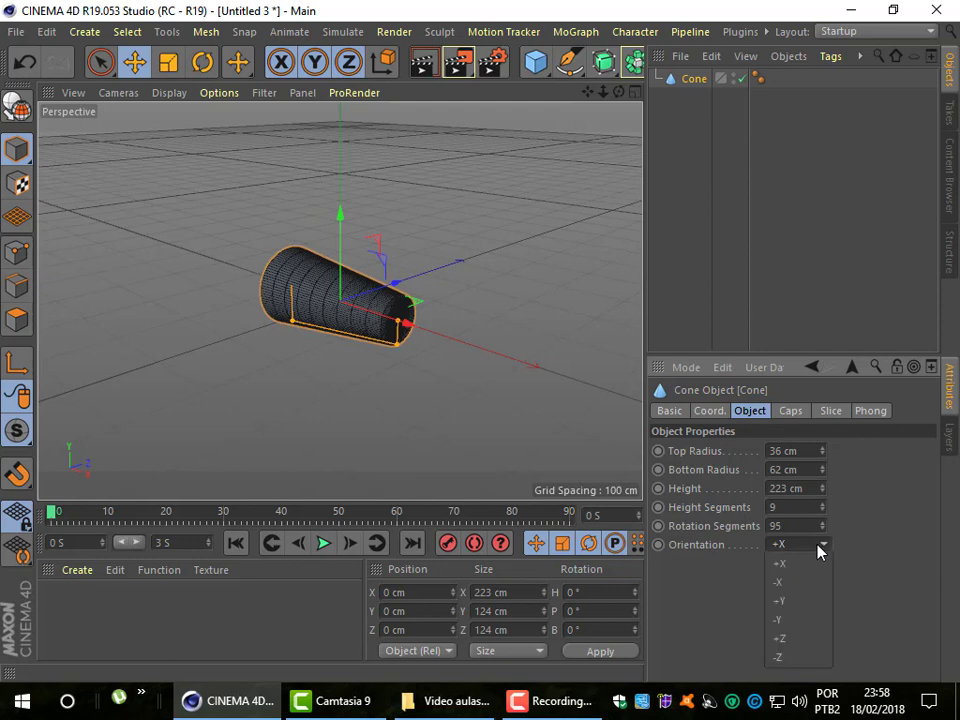
{"action": "left_click", "coordinate": [791, 604]}
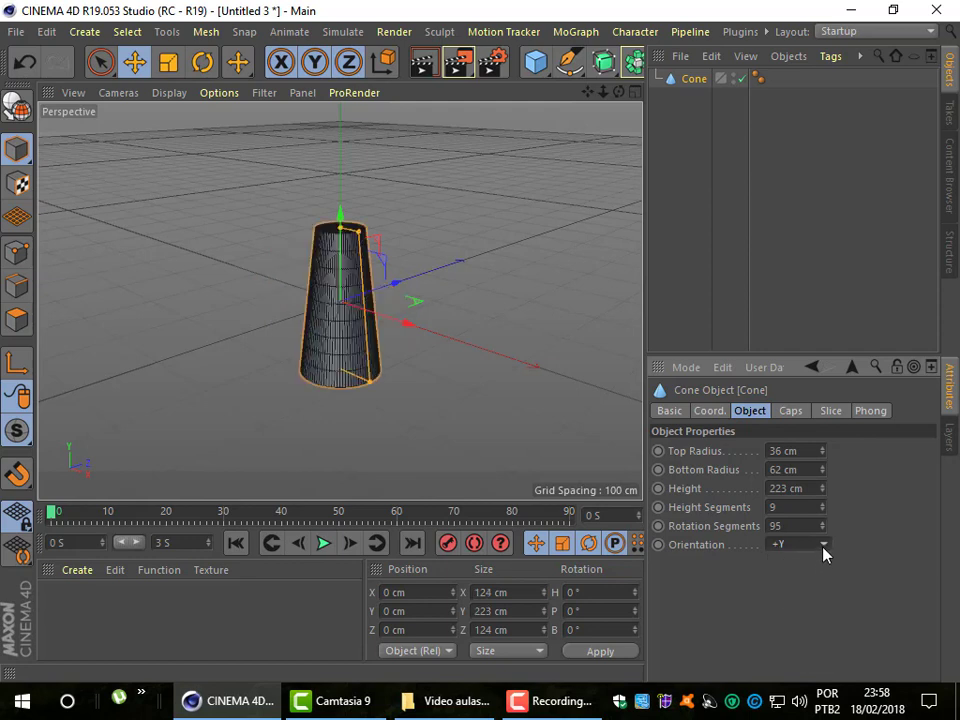
{"action": "left_click", "coordinate": [823, 547]}
{"action": "left_click", "coordinate": [790, 580]}
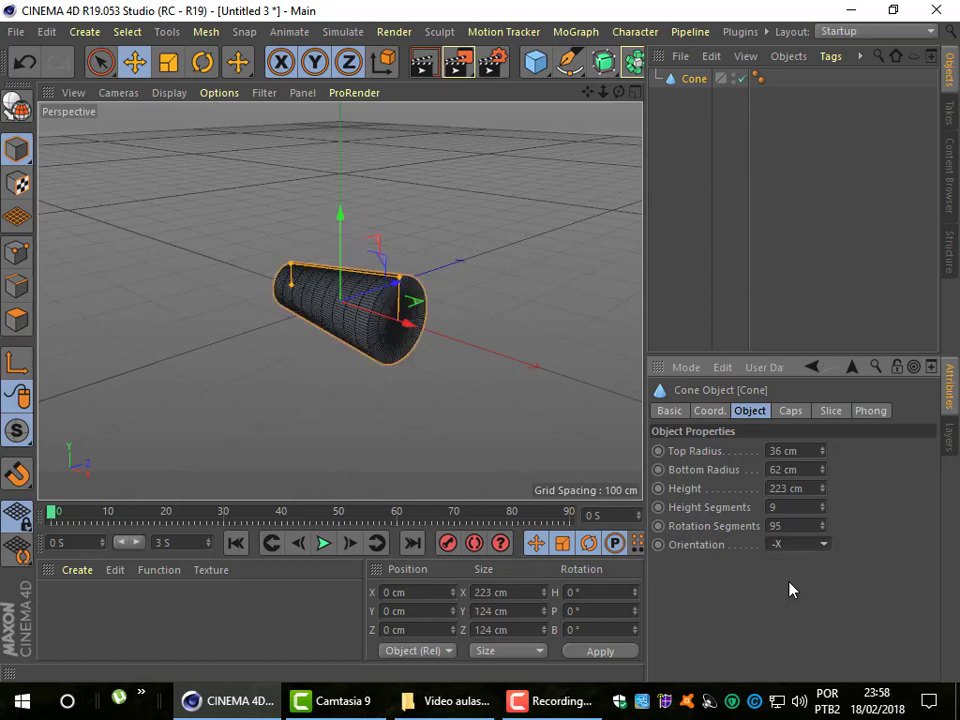
{"action": "left_click", "coordinate": [823, 547]}
{"action": "left_click", "coordinate": [794, 621]}
{"action": "left_click", "coordinate": [822, 544]}
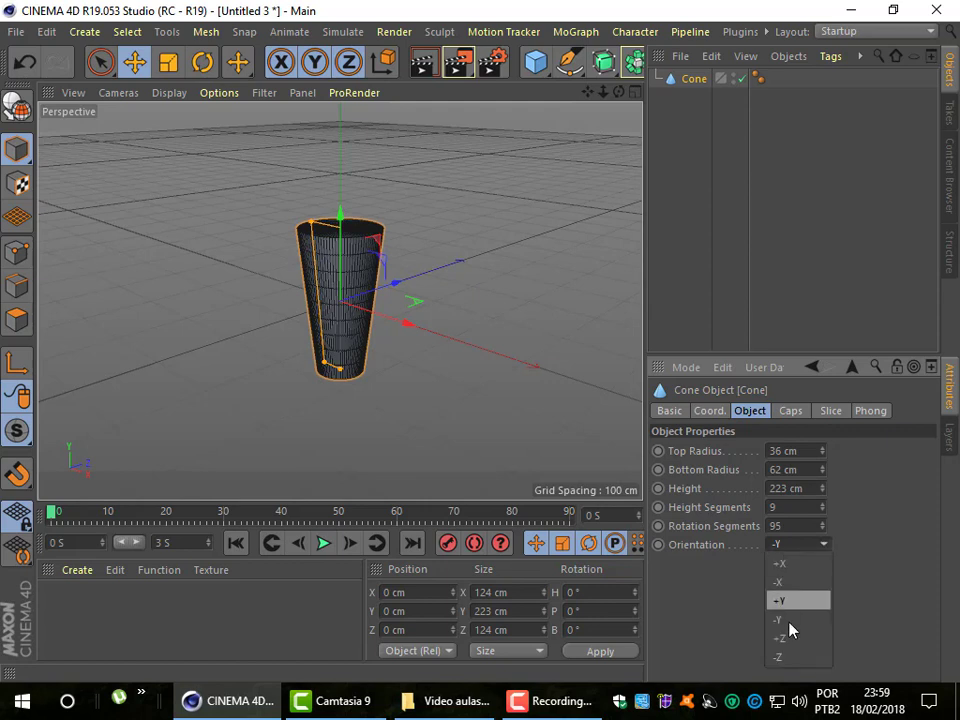
{"action": "left_click", "coordinate": [786, 638]}
{"action": "left_click", "coordinate": [821, 544]}
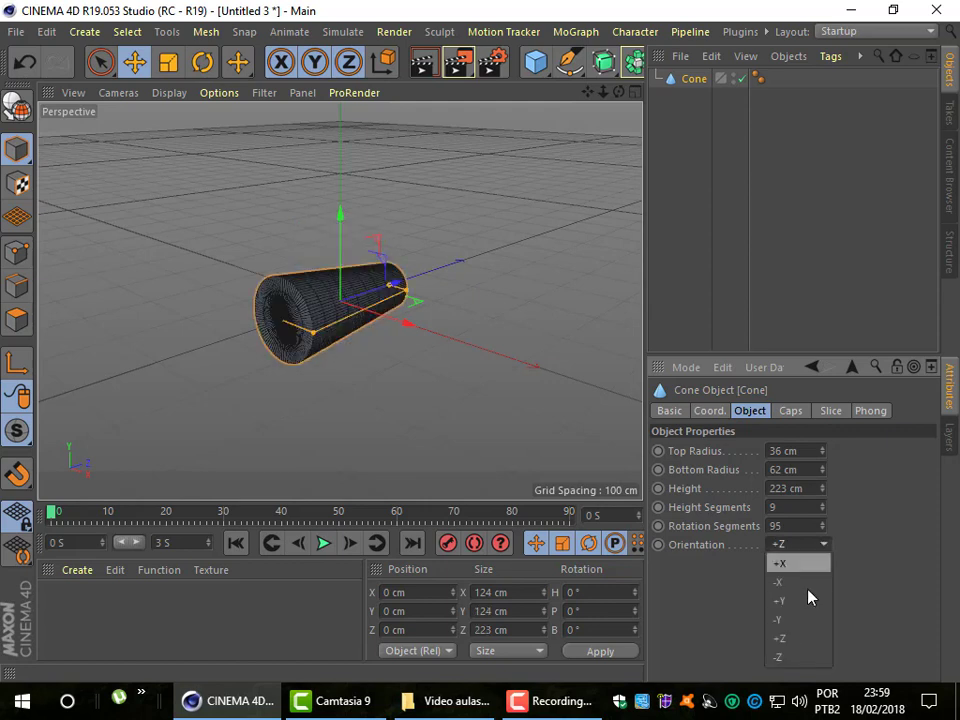
{"action": "left_click", "coordinate": [790, 658]}
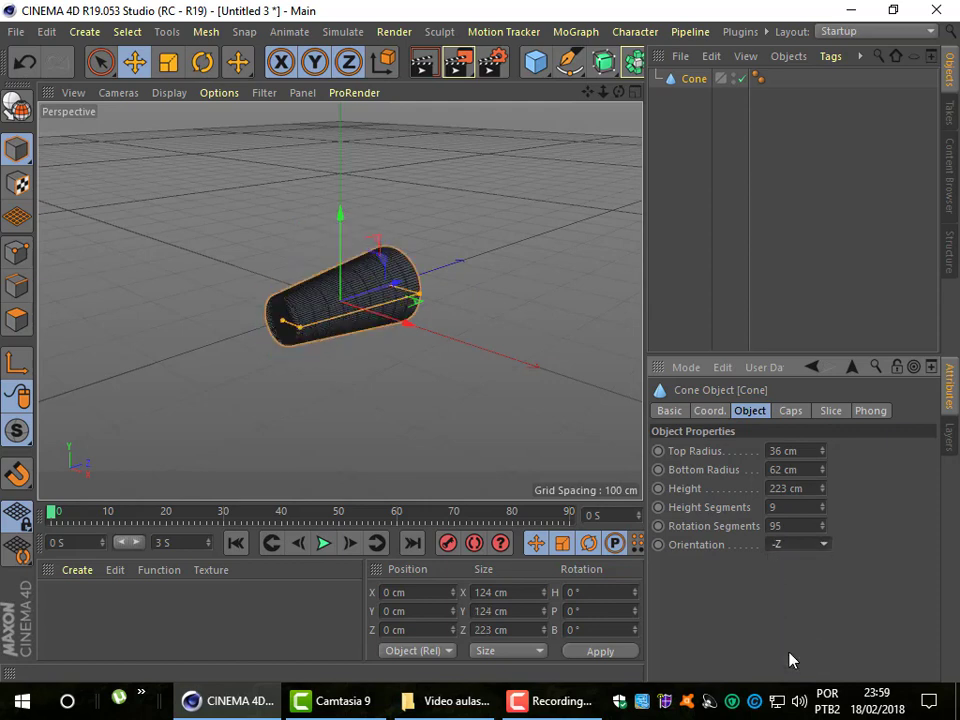
{"action": "left_click", "coordinate": [821, 544]}
{"action": "left_click", "coordinate": [797, 566]}
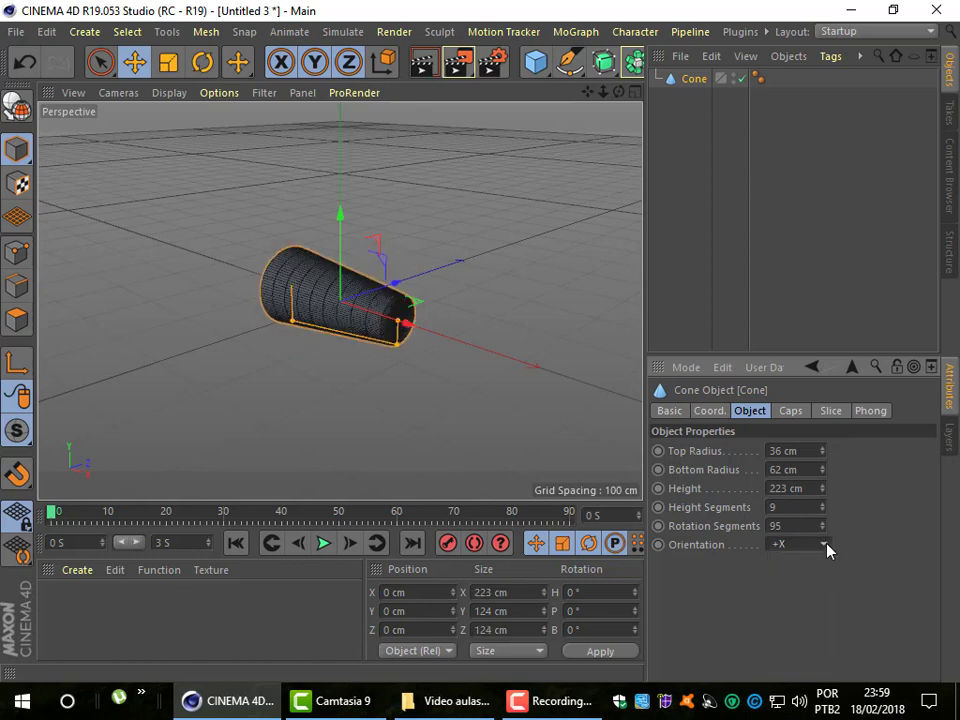
{"action": "left_click", "coordinate": [826, 547]}
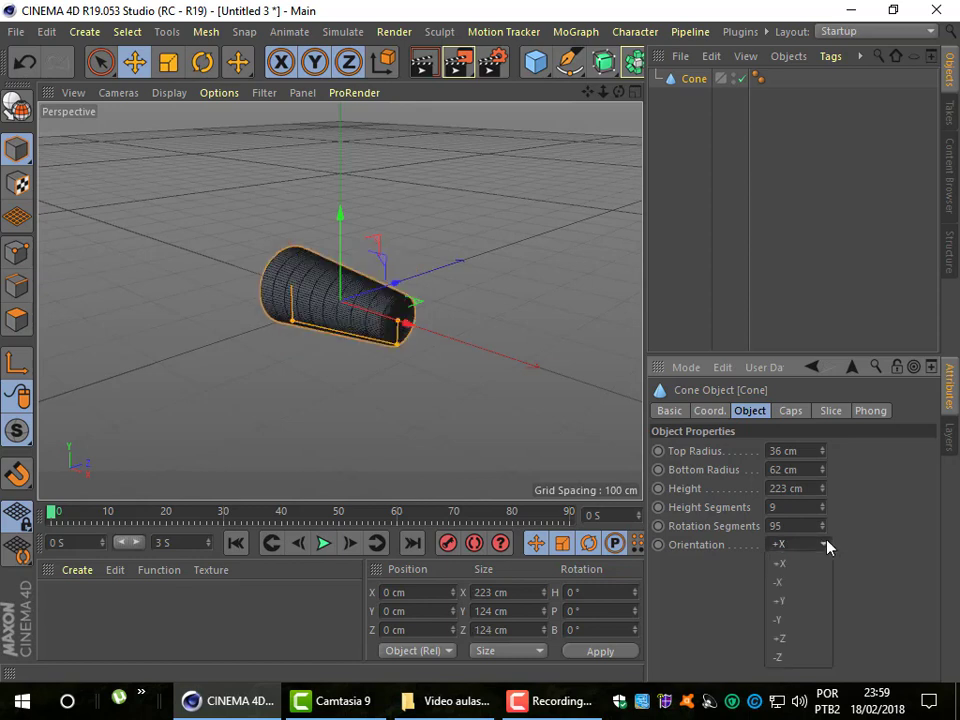
{"action": "left_click", "coordinate": [796, 600]}
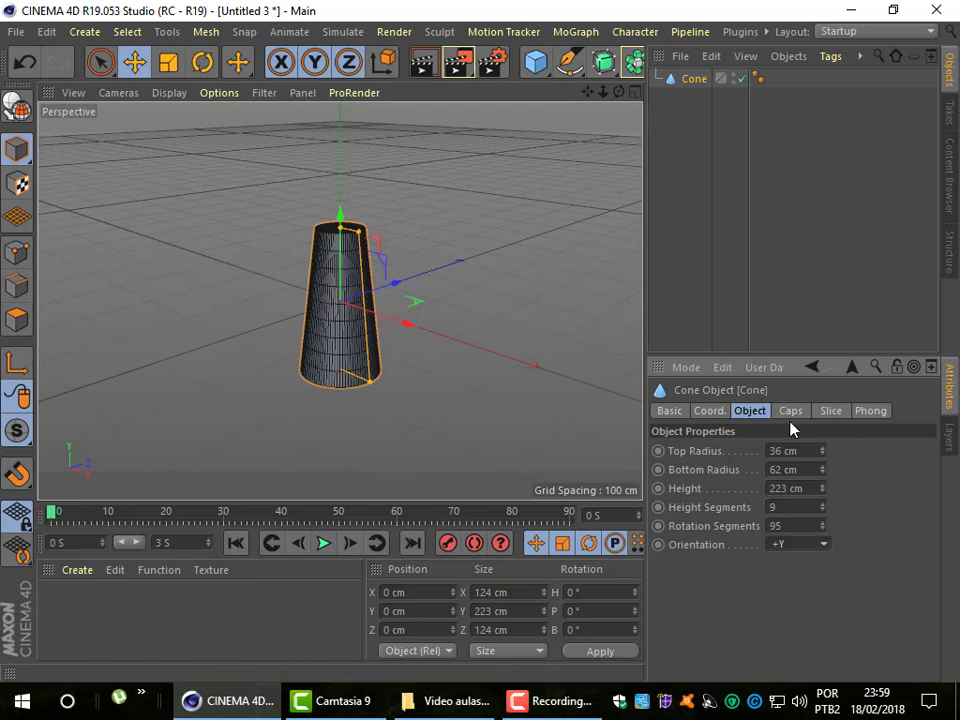
{"action": "left_click", "coordinate": [829, 411]}
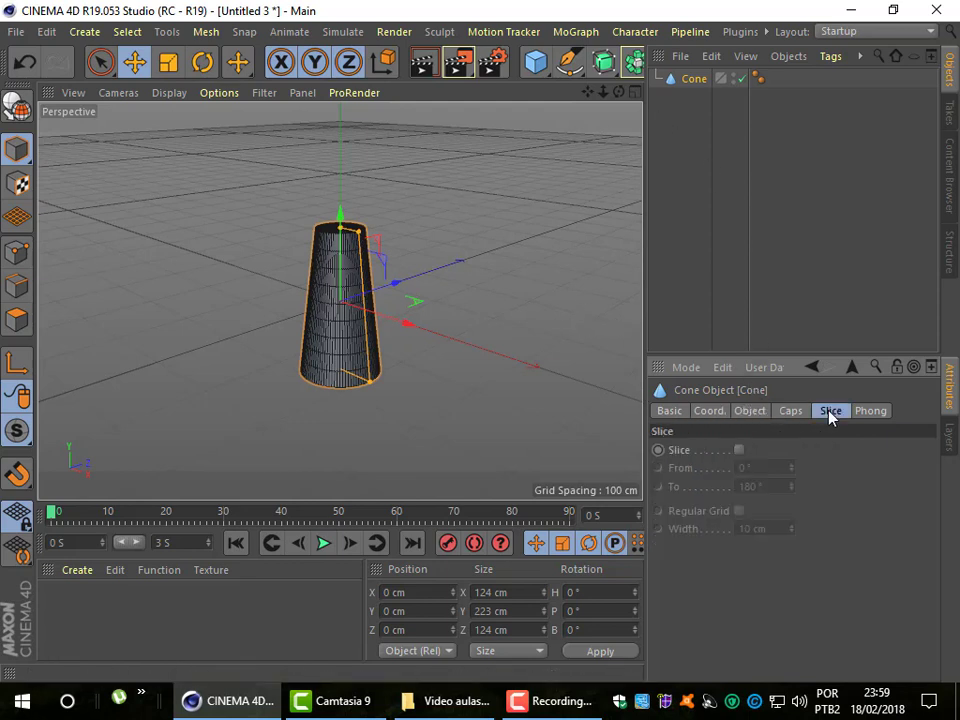
{"action": "left_click", "coordinate": [739, 450]}
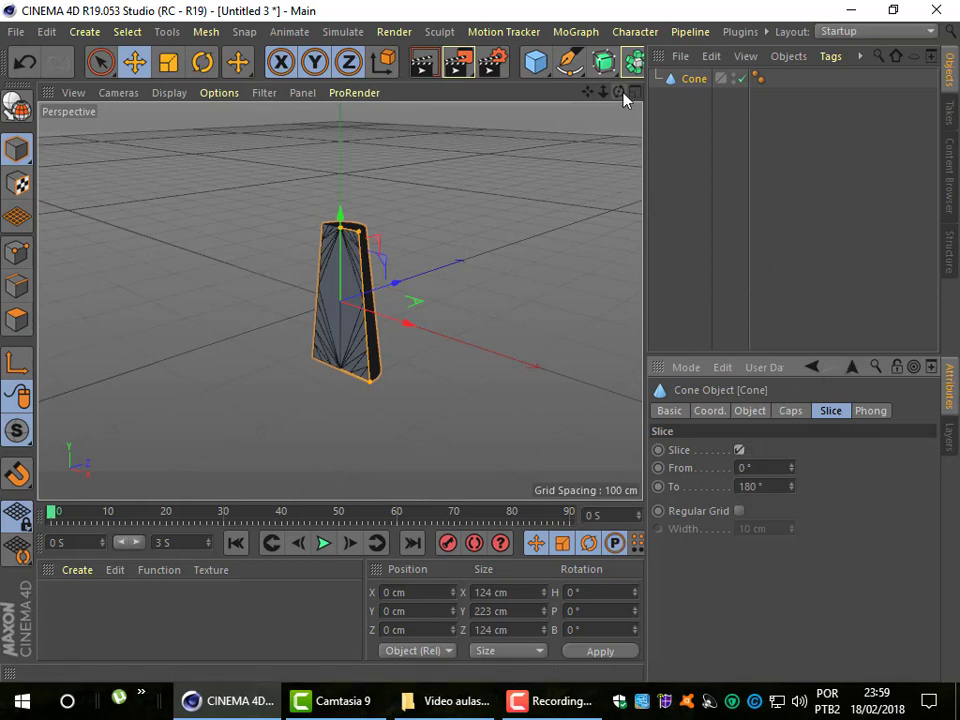
{"action": "mouse_move", "coordinate": [588, 92]}
{"action": "left_mouse_down"}
{"action": "mouse_move", "coordinate": [570, 92]}
{"action": "mouse_move", "coordinate": [605, 100]}
{"action": "mouse_move", "coordinate": [580, 80]}
{"action": "mouse_move", "coordinate": [616, 120]}
{"action": "left_mouse_up"}
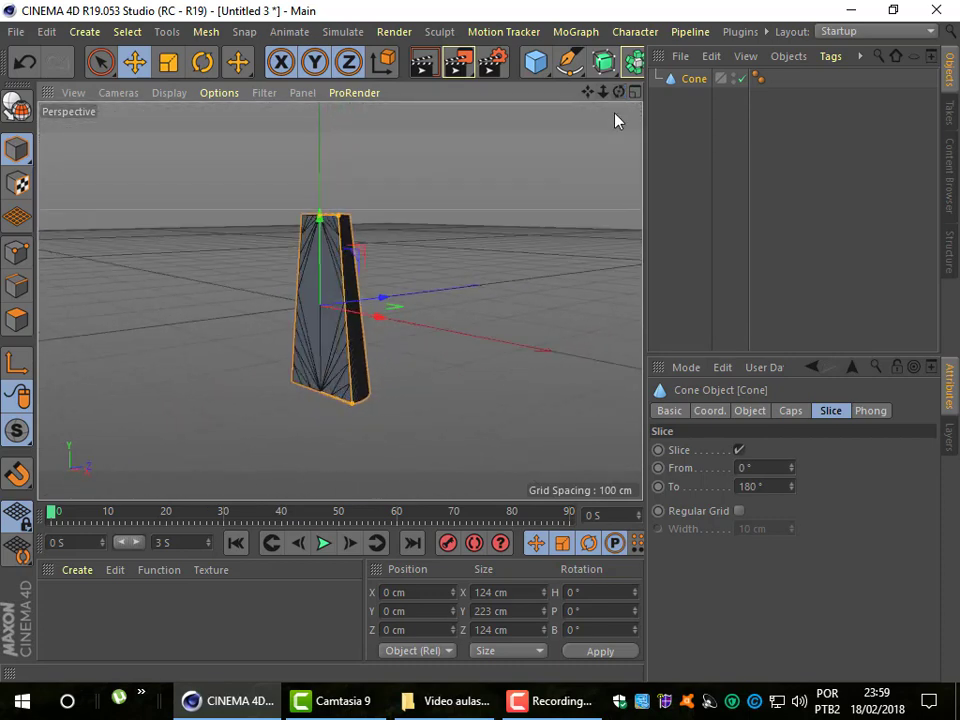
{"action": "left_click", "coordinate": [737, 450]}
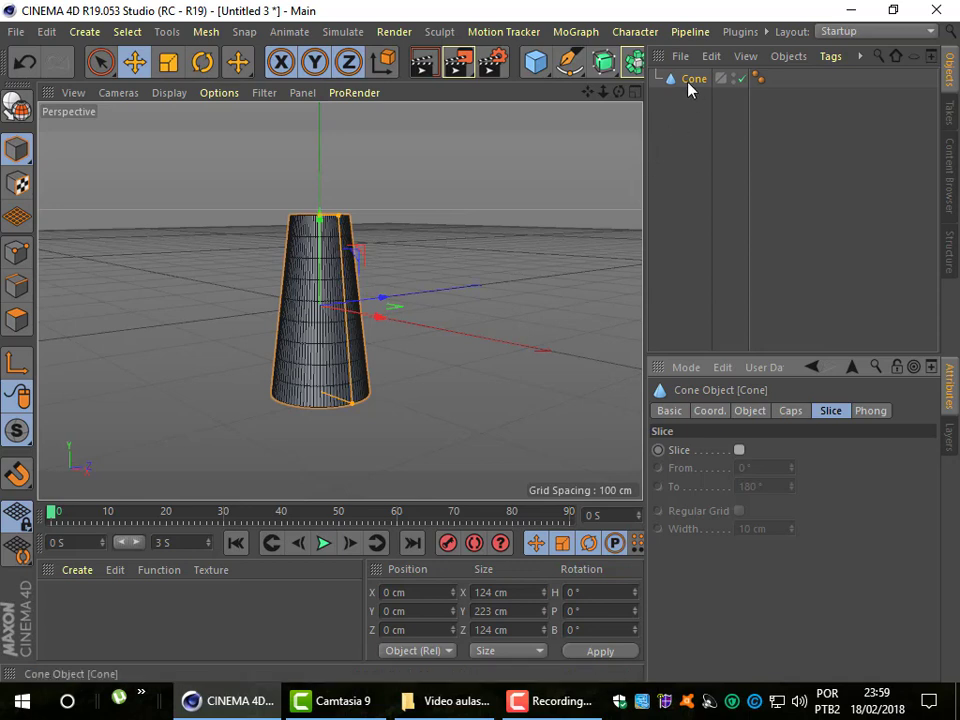
Step: Add a capsule with radius 54 cm, height 215 cm, 18 height and 13 cap segments
{"action": "left_click", "coordinate": [550, 82]}
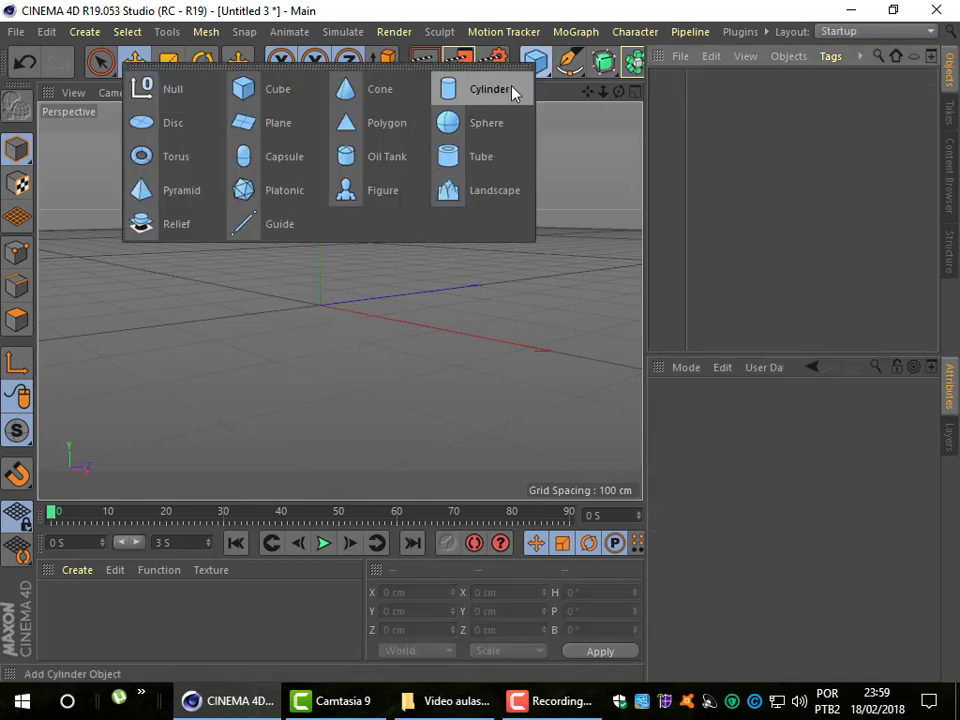
{"action": "left_click", "coordinate": [297, 176]}
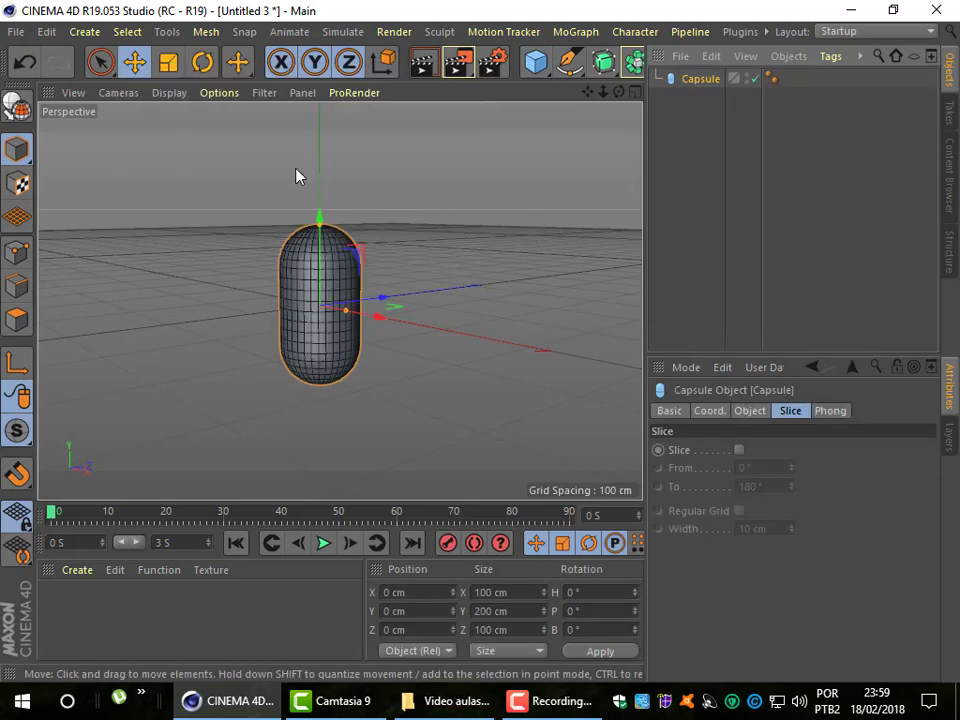
{"action": "left_click", "coordinate": [579, 394]}
{"action": "left_click", "coordinate": [311, 274]}
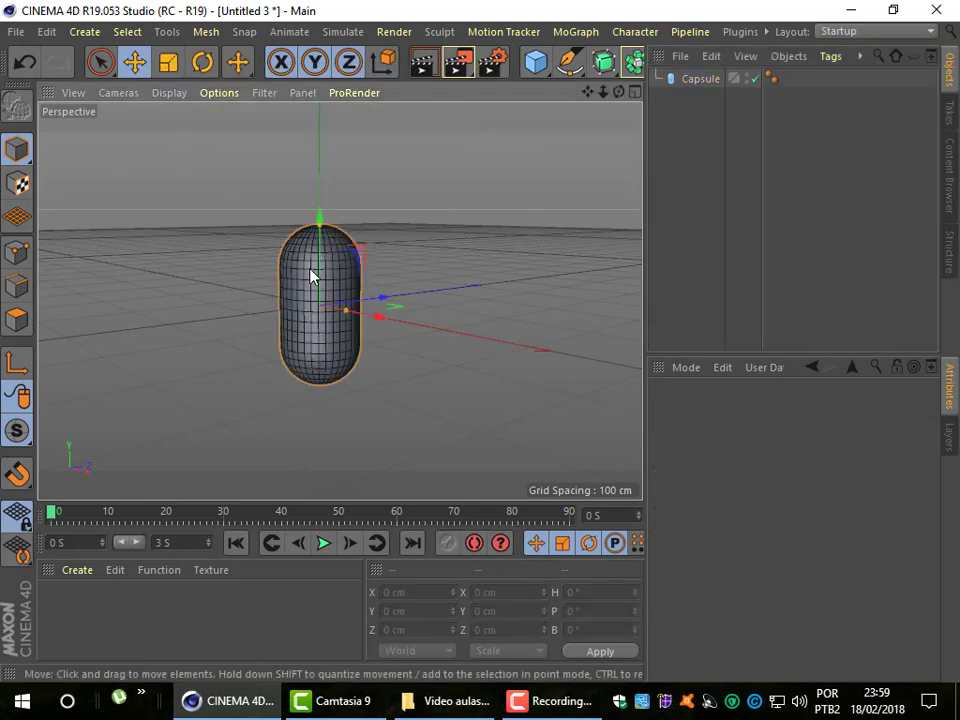
{"action": "left_click", "coordinate": [751, 414]}
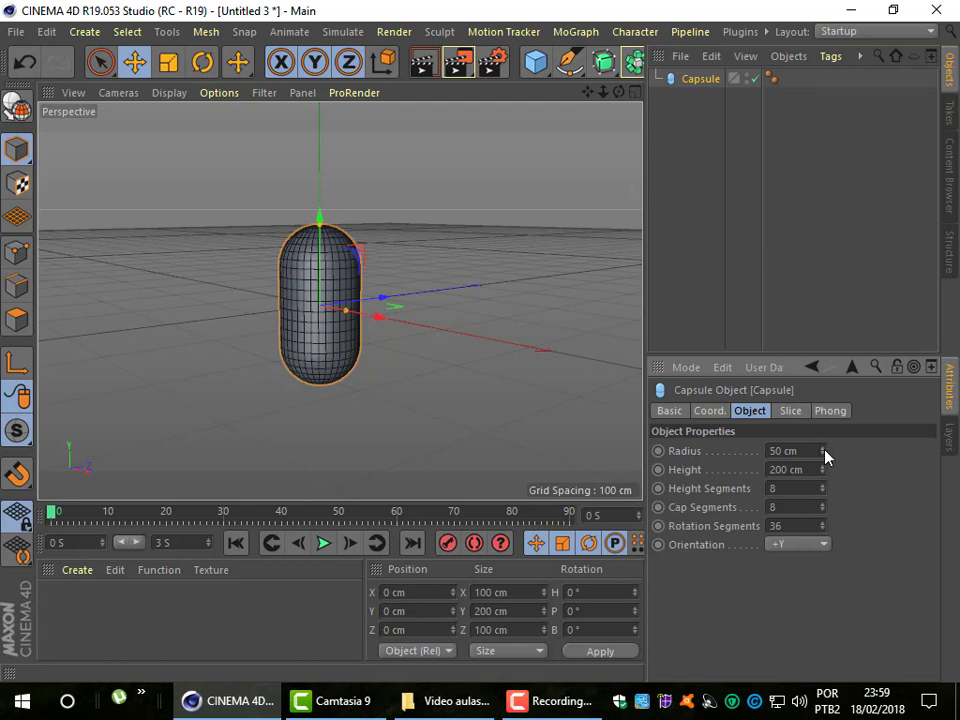
{"action": "left_click_drag", "start_coordinate": [822, 451], "coordinate": [822, 401]}
{"action": "mouse_move", "coordinate": [822, 451]}
{"action": "left_mouse_down"}
{"action": "mouse_move", "coordinate": [822, 520]}
{"action": "mouse_move", "coordinate": [822, 440]}
{"action": "mouse_move", "coordinate": [813, 524]}
{"action": "mouse_move", "coordinate": [822, 460]}
{"action": "mouse_move", "coordinate": [822, 535]}
{"action": "mouse_move", "coordinate": [822, 520]}
{"action": "left_mouse_up"}
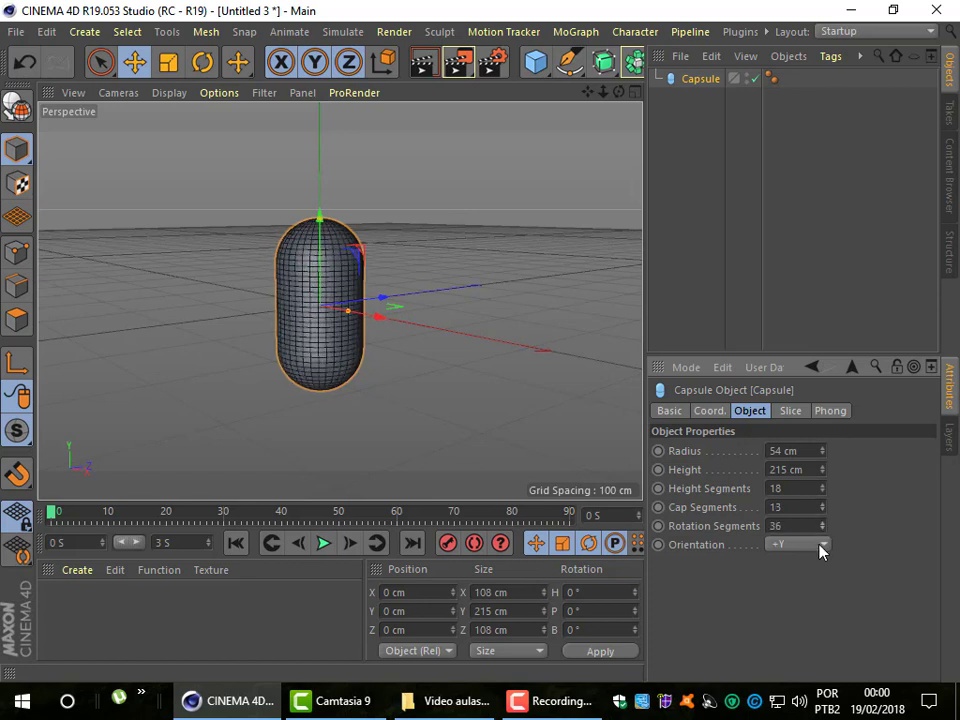
Step: Switch the capsule's orientation to +X, then back to upright +Y
{"action": "left_click", "coordinate": [820, 544]}
{"action": "left_click", "coordinate": [797, 566]}
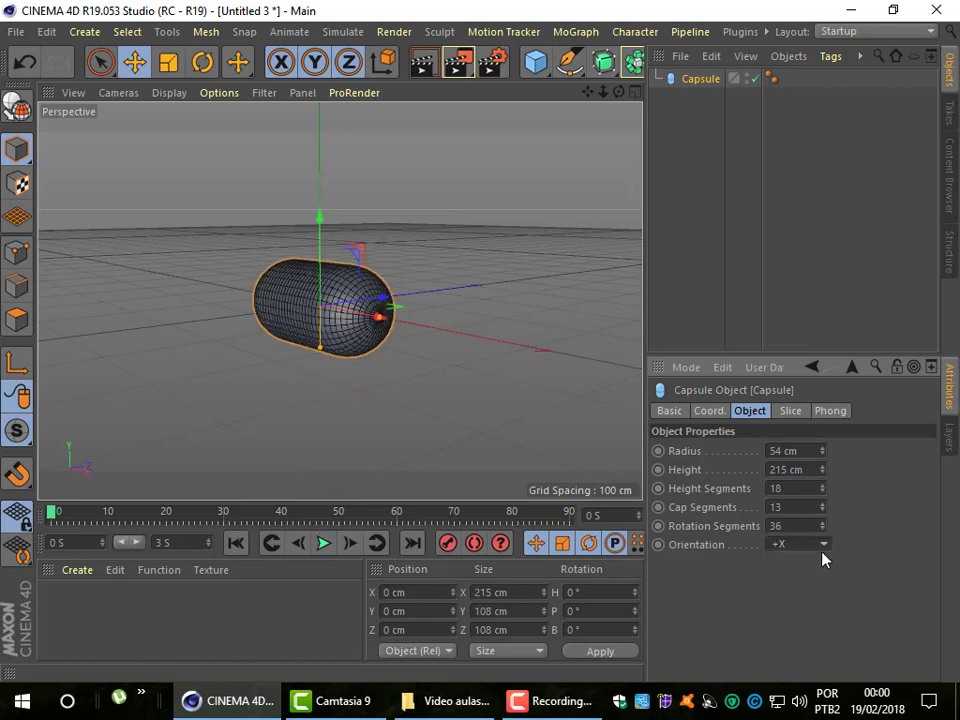
{"action": "left_click", "coordinate": [824, 546]}
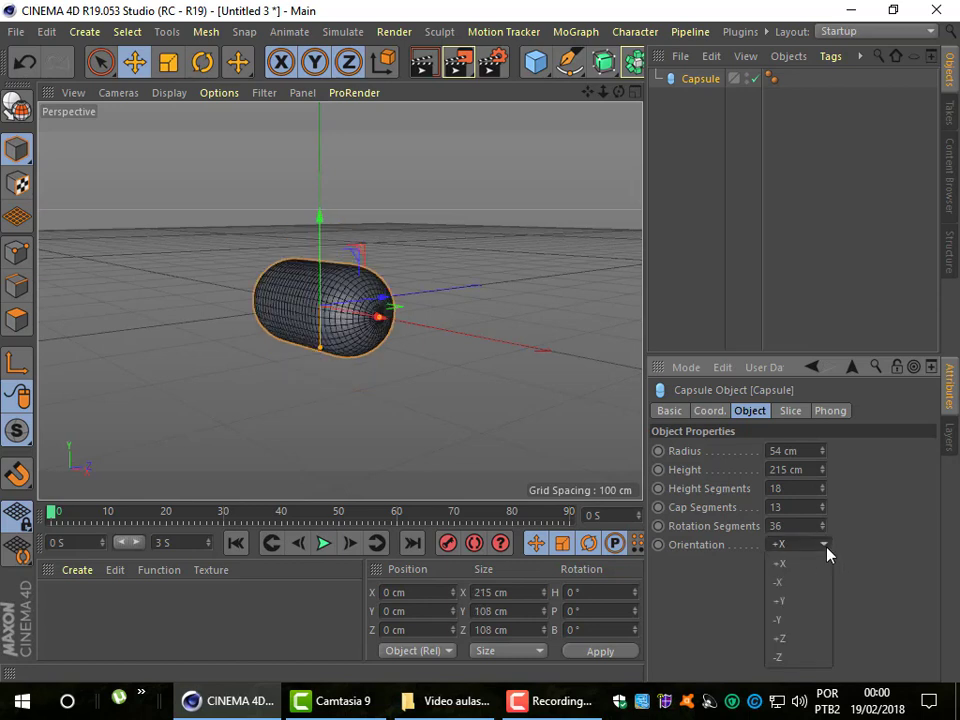
{"action": "left_click", "coordinate": [793, 600]}
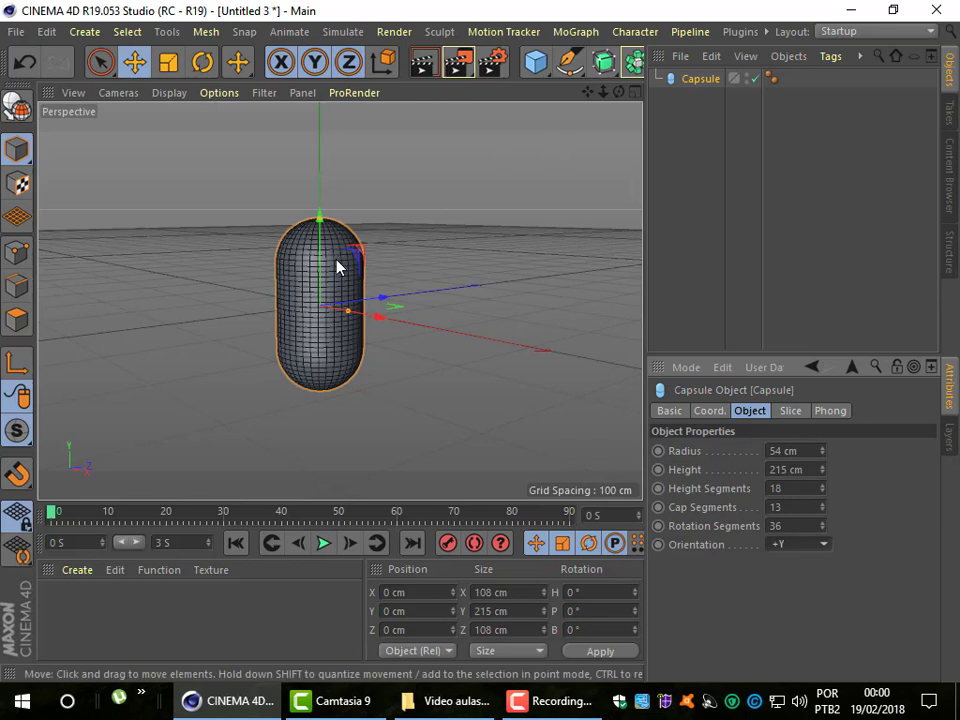
Step: Swap the capsule for a Platonic icosahedron with radius 118 cm and 7 segments
{"action": "key", "text": "Delete"}
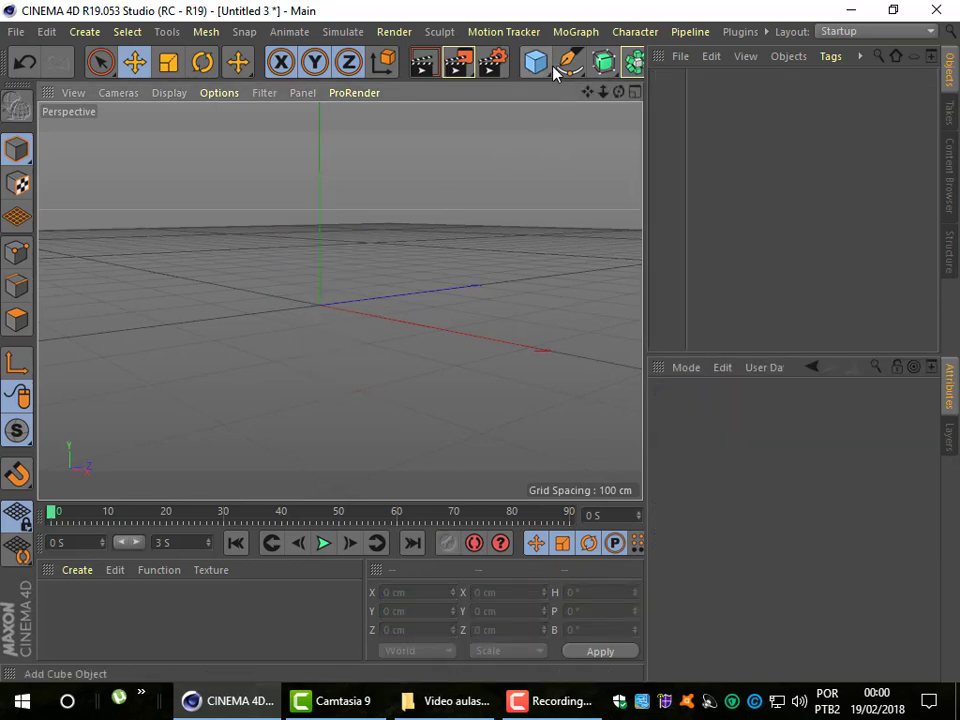
{"action": "left_click", "coordinate": [549, 75]}
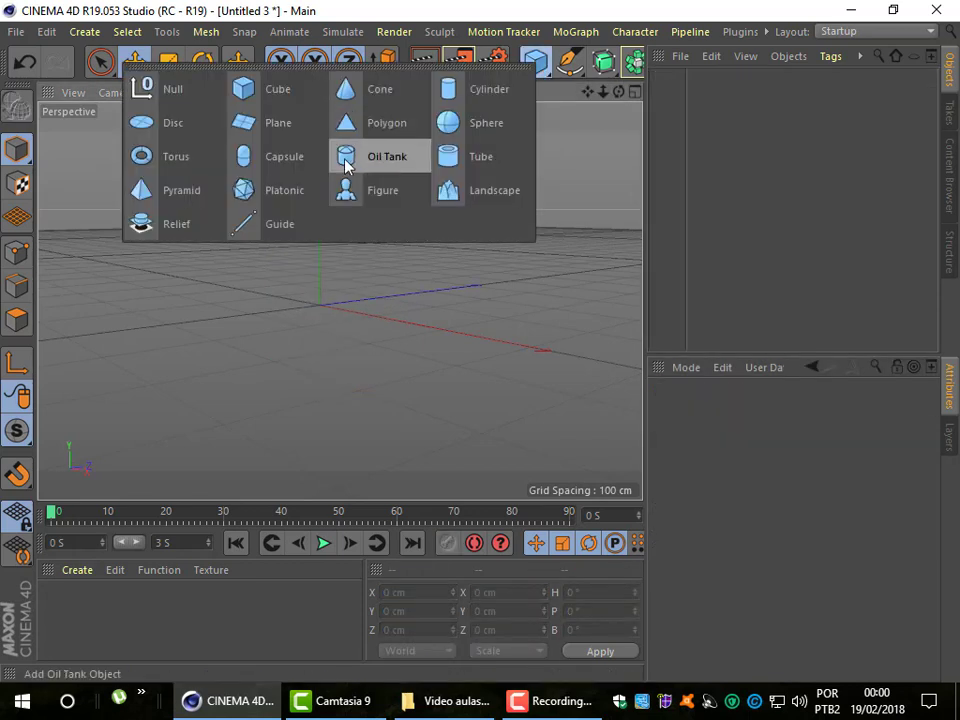
{"action": "left_click", "coordinate": [309, 193]}
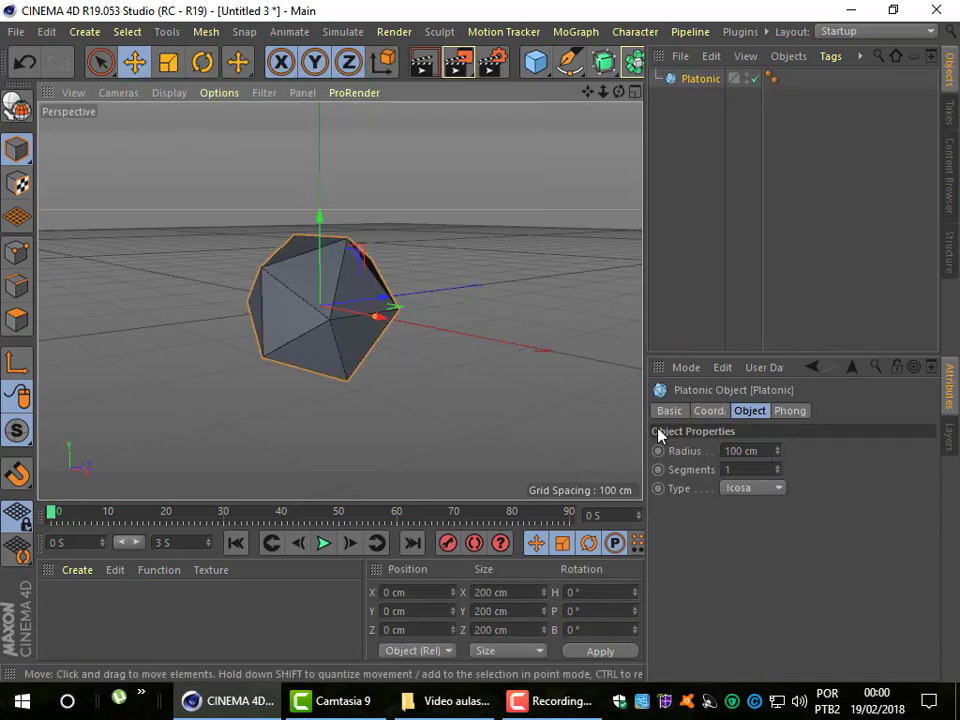
{"action": "mouse_move", "coordinate": [777, 451]}
{"action": "left_mouse_down"}
{"action": "mouse_move", "coordinate": [777, 439]}
{"action": "mouse_move", "coordinate": [777, 466]}
{"action": "left_mouse_up"}
{"action": "left_click", "coordinate": [777, 466]}
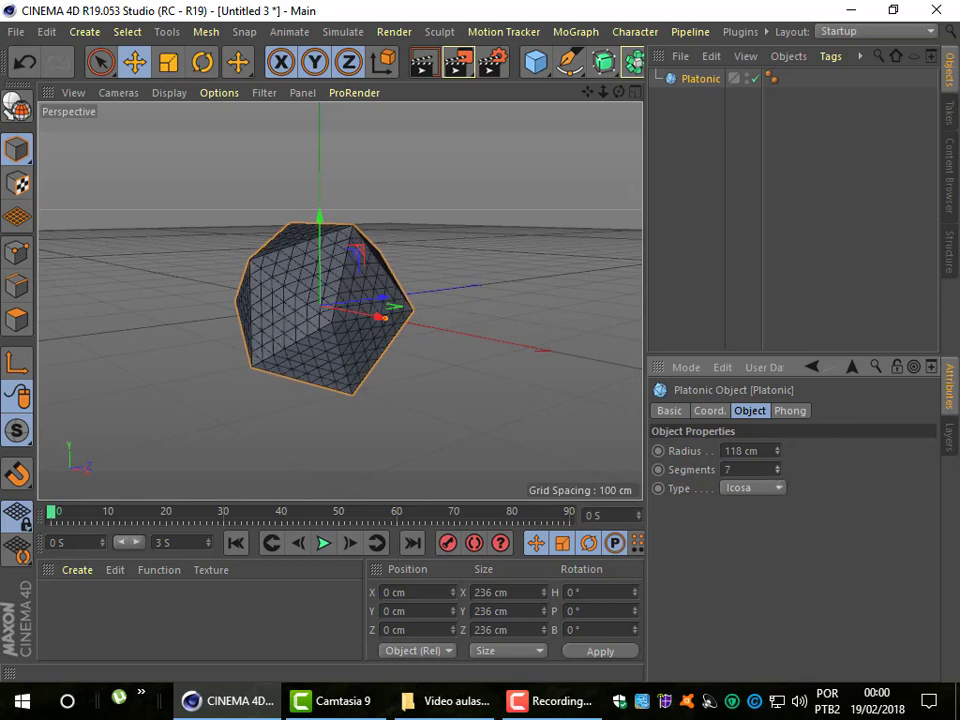
Step: Preview the Platonic types Hexa, Dodeca, Icosa and Bucky in turn
{"action": "left_click", "coordinate": [777, 489]}
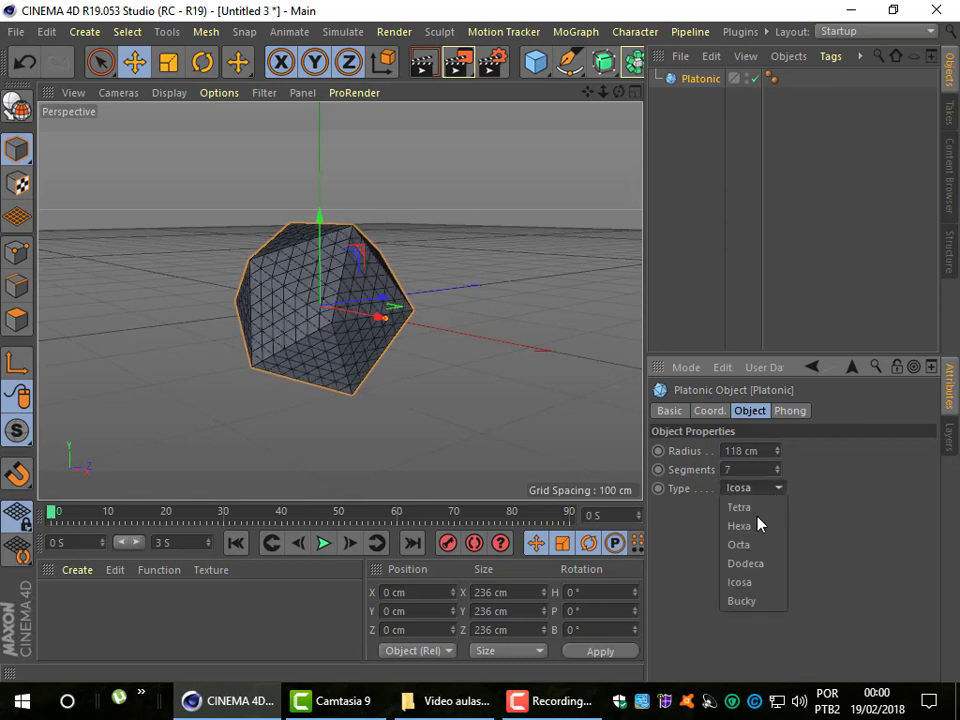
{"action": "left_click", "coordinate": [755, 528]}
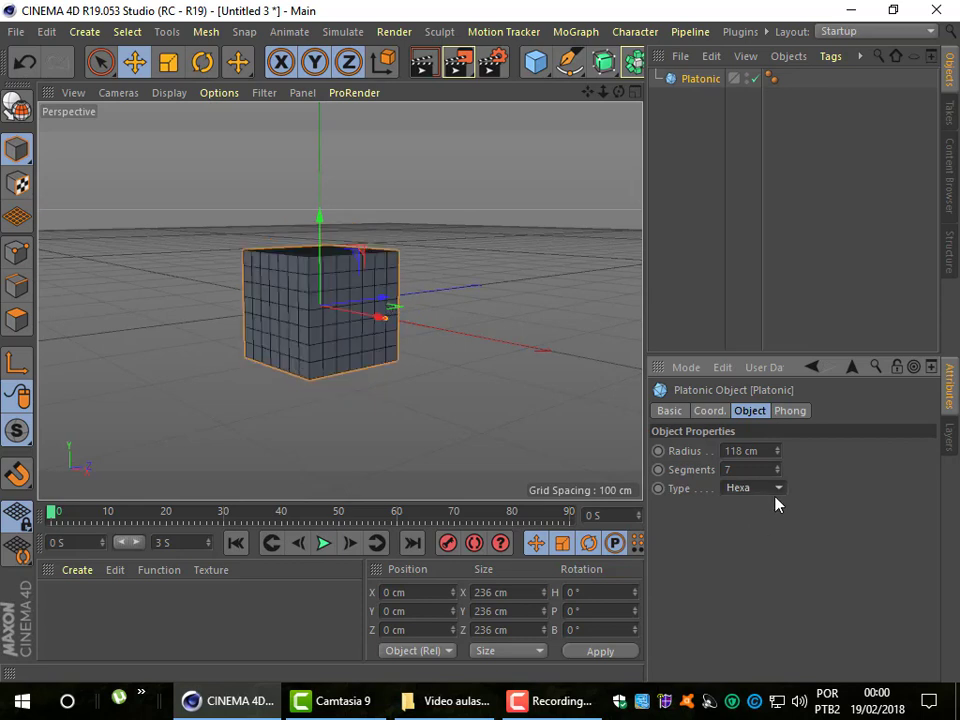
{"action": "left_click", "coordinate": [778, 489]}
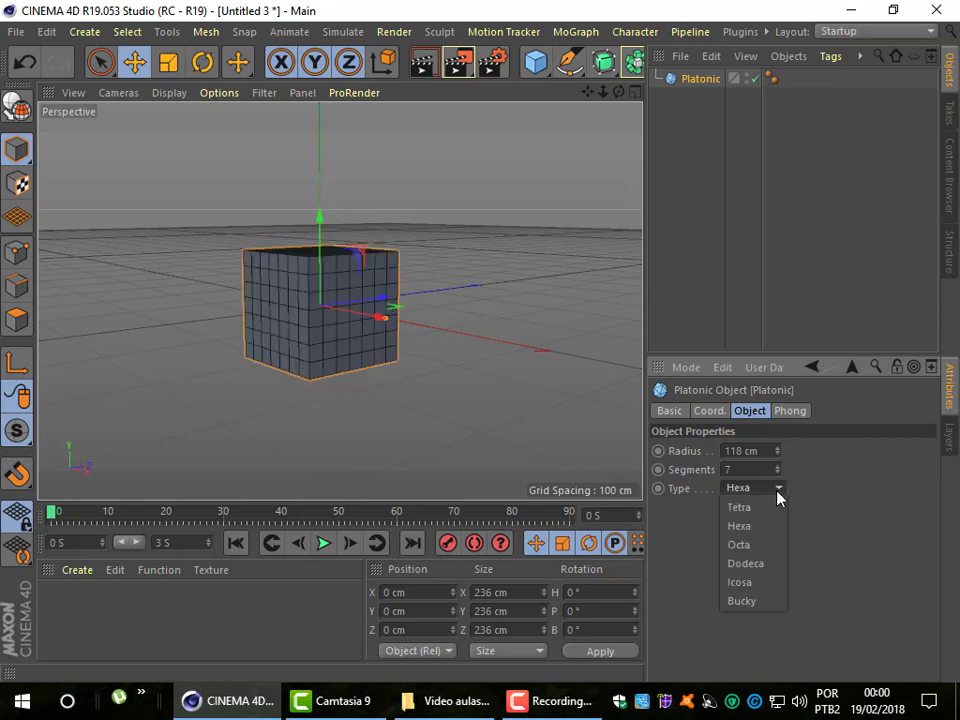
{"action": "left_click", "coordinate": [764, 564]}
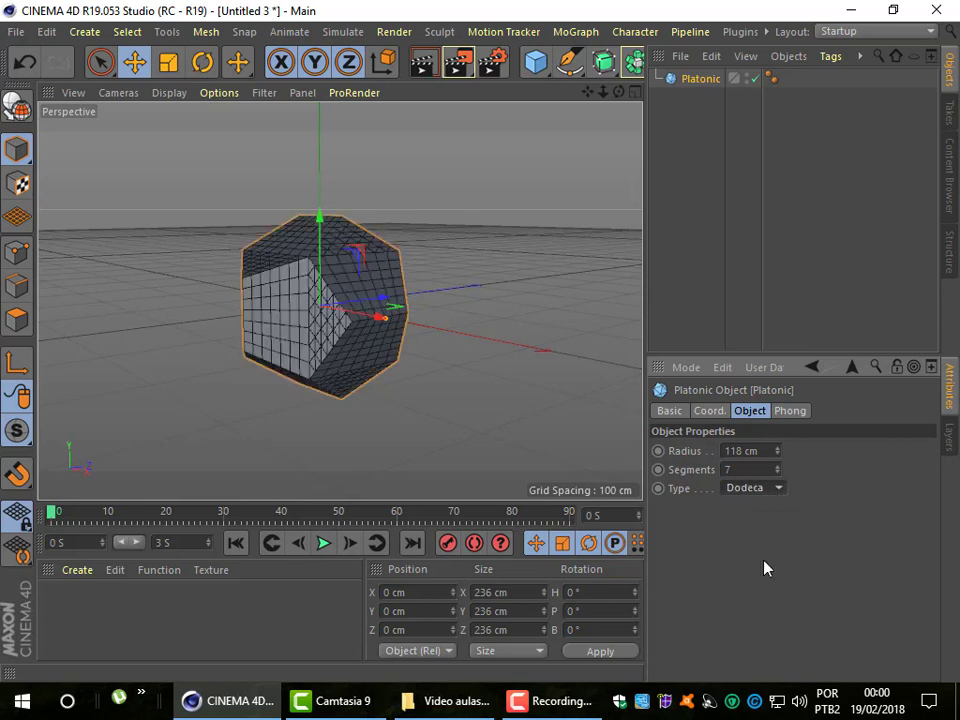
{"action": "left_click", "coordinate": [778, 497]}
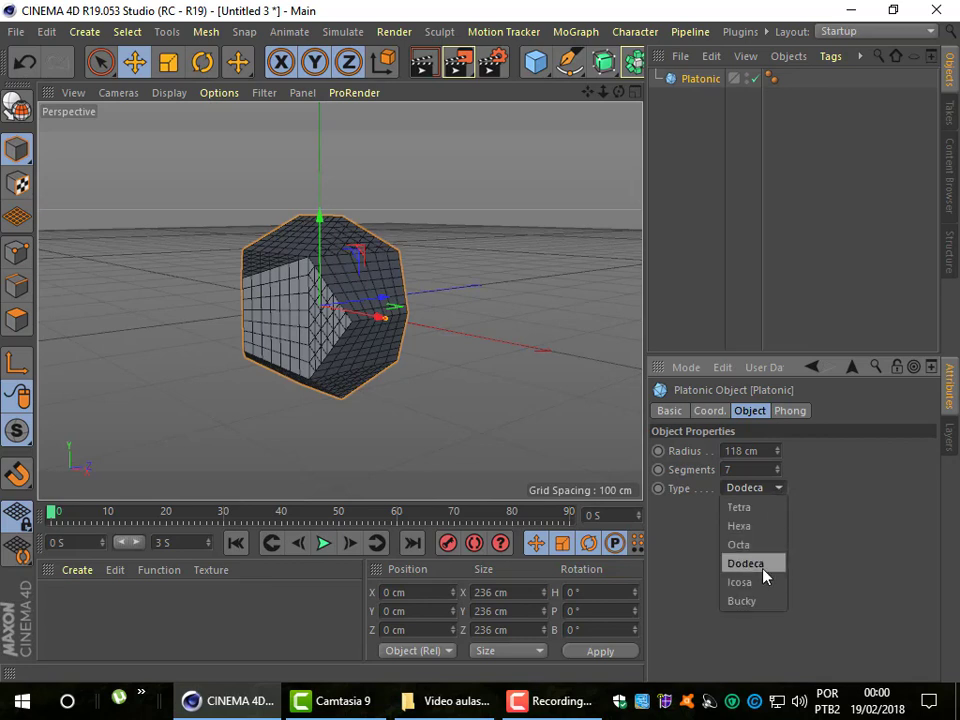
{"action": "left_click", "coordinate": [757, 583]}
{"action": "left_click", "coordinate": [775, 490]}
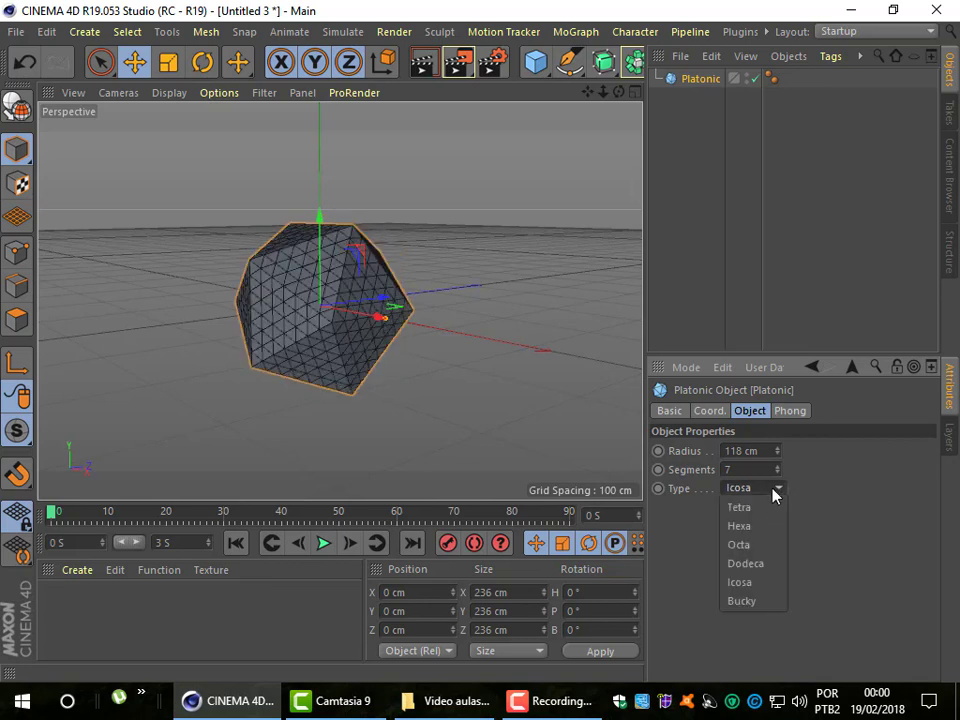
{"action": "left_click", "coordinate": [758, 602]}
Step: Try the Tetra and Hexa types, then settle on Octa
{"action": "left_click", "coordinate": [782, 491]}
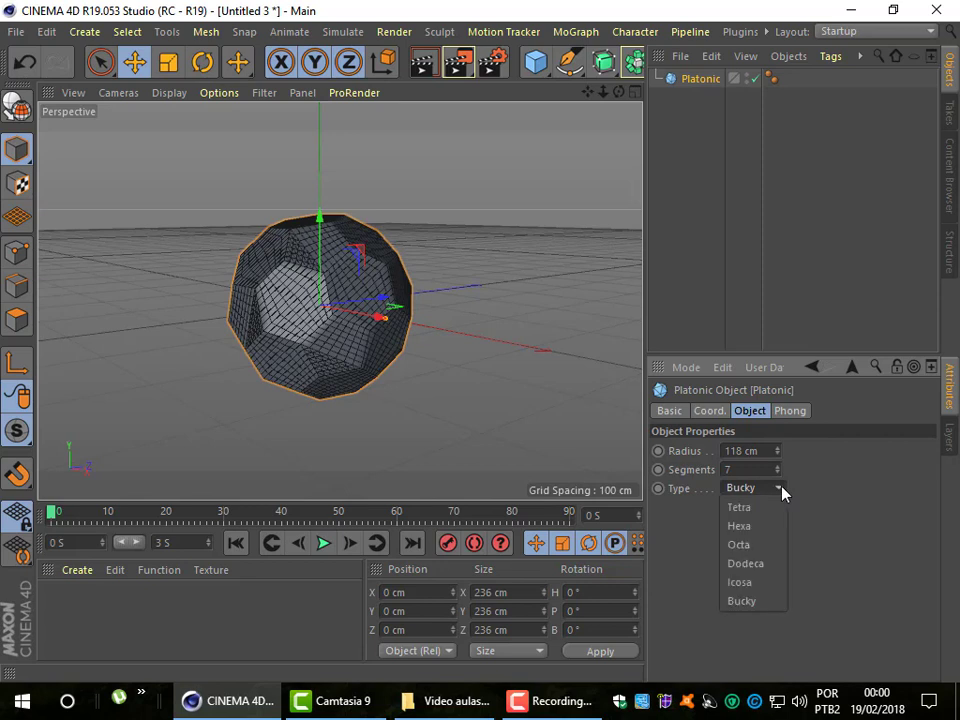
{"action": "left_click", "coordinate": [779, 505]}
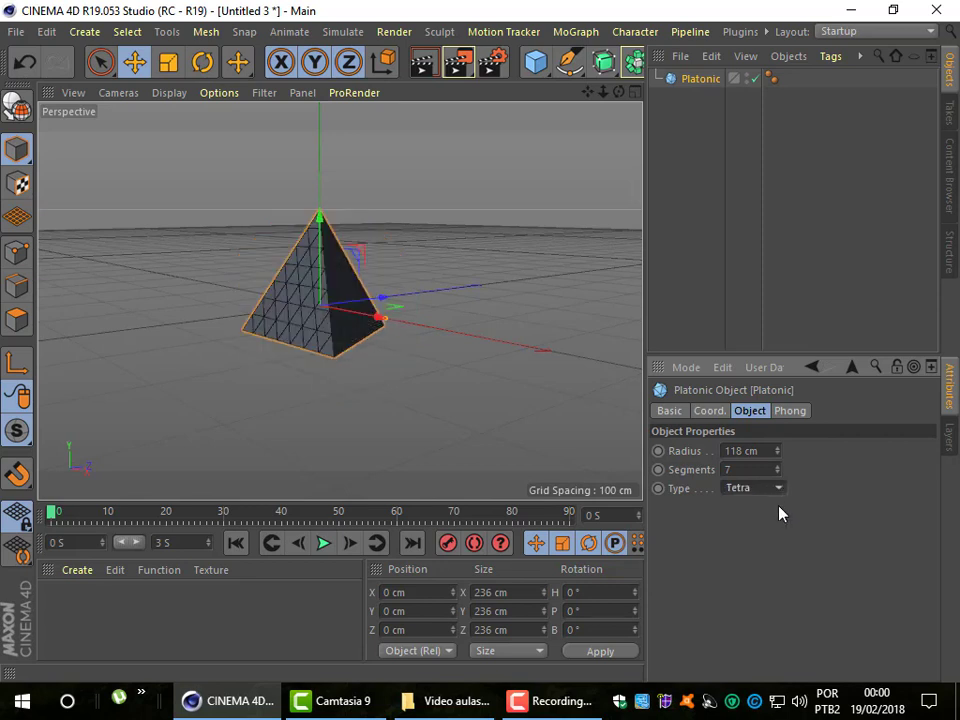
{"action": "left_click", "coordinate": [779, 490]}
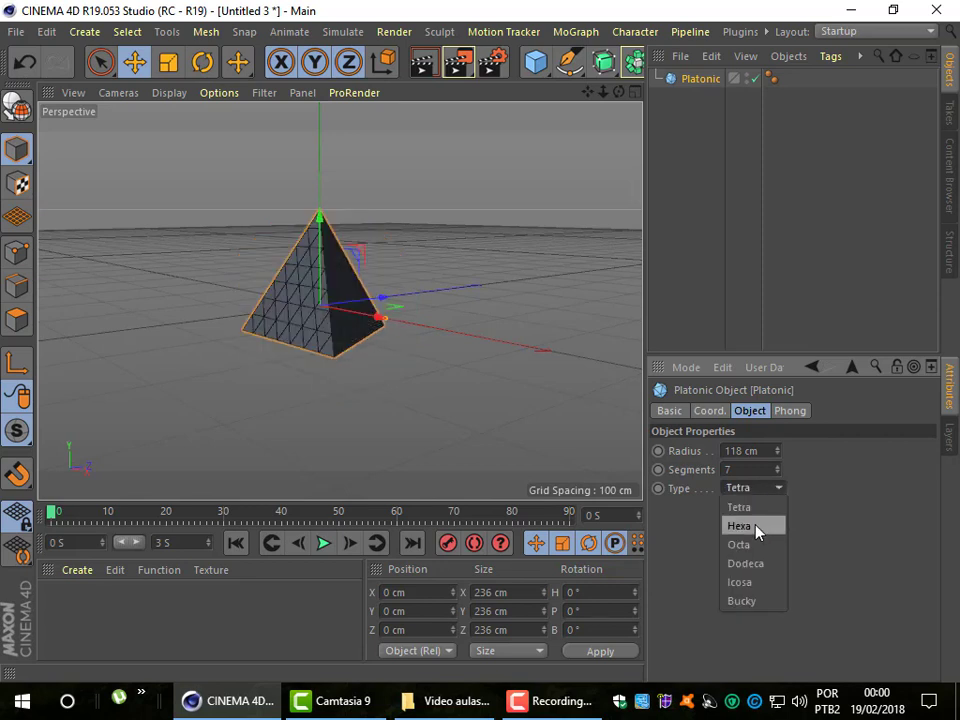
{"action": "left_click", "coordinate": [756, 526]}
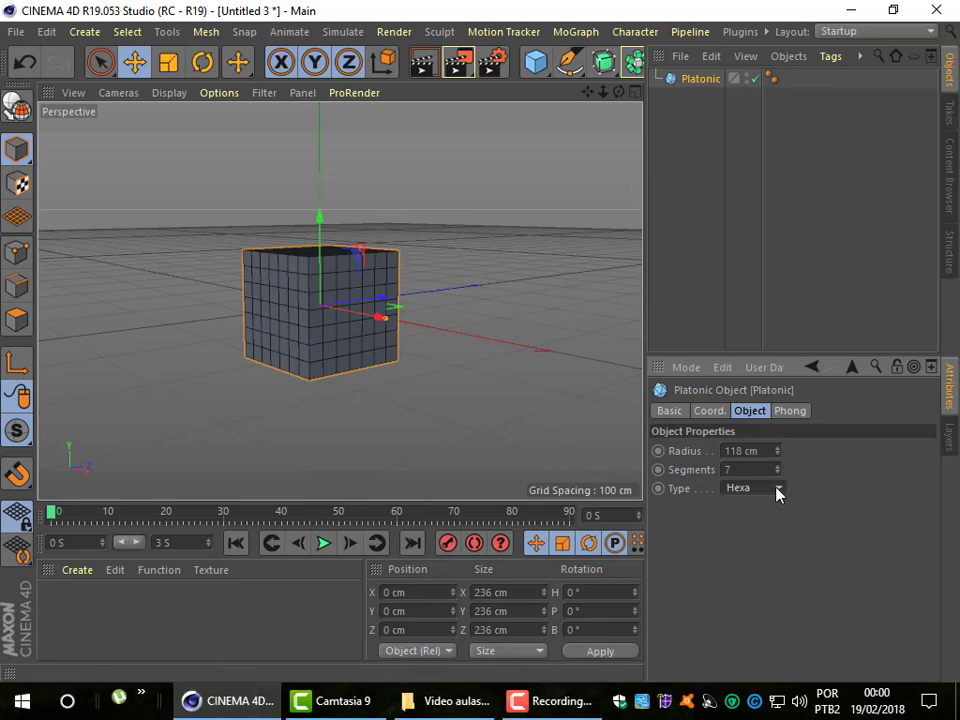
{"action": "left_click", "coordinate": [777, 491]}
{"action": "left_click", "coordinate": [768, 546]}
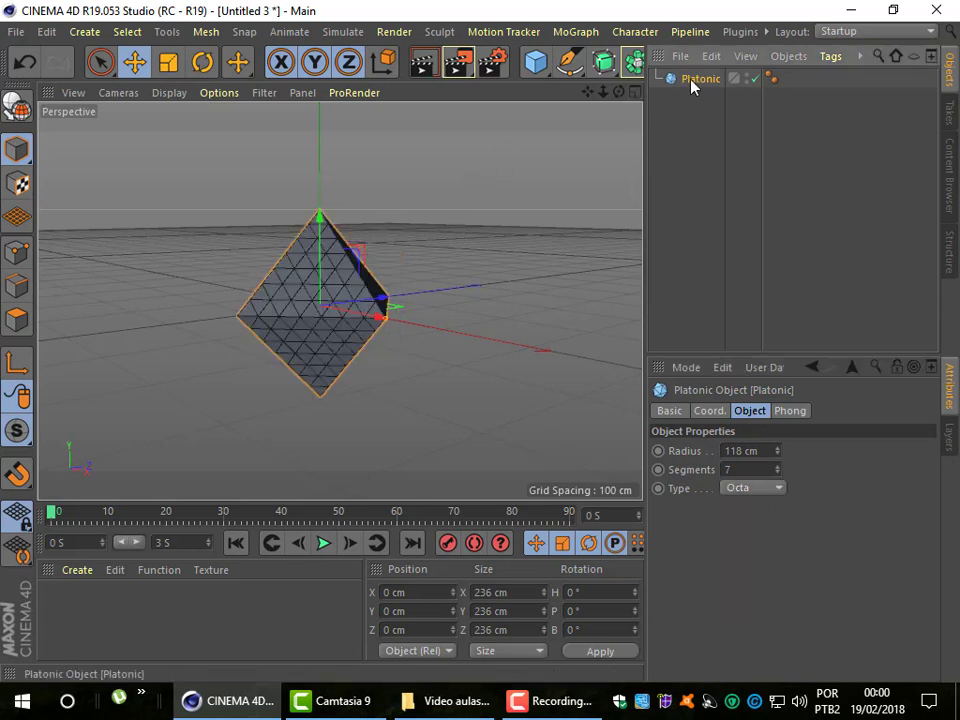
Step: Replace the Platonic with a Standard sphere of radius 131 cm and 54 segments
{"action": "key", "text": "Delete"}
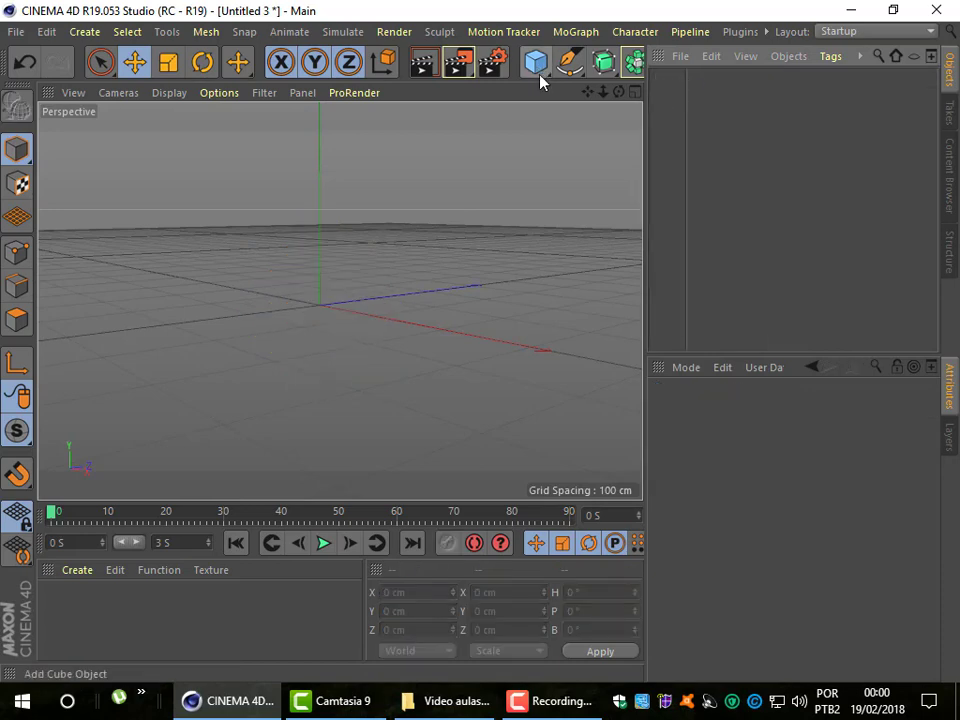
{"action": "left_click", "coordinate": [538, 72]}
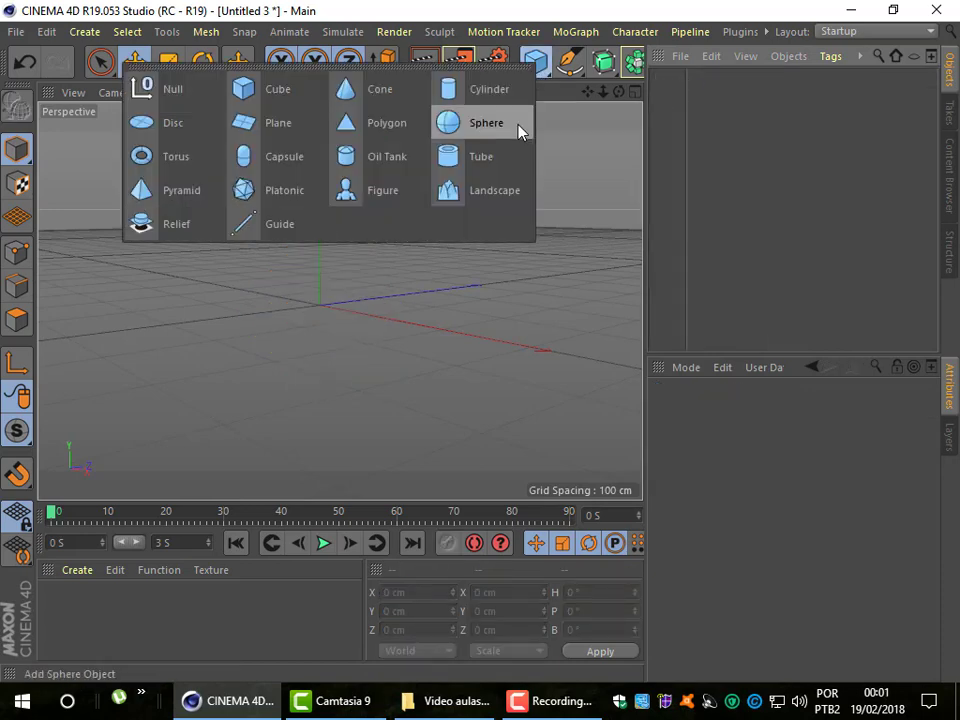
{"action": "left_click", "coordinate": [486, 123]}
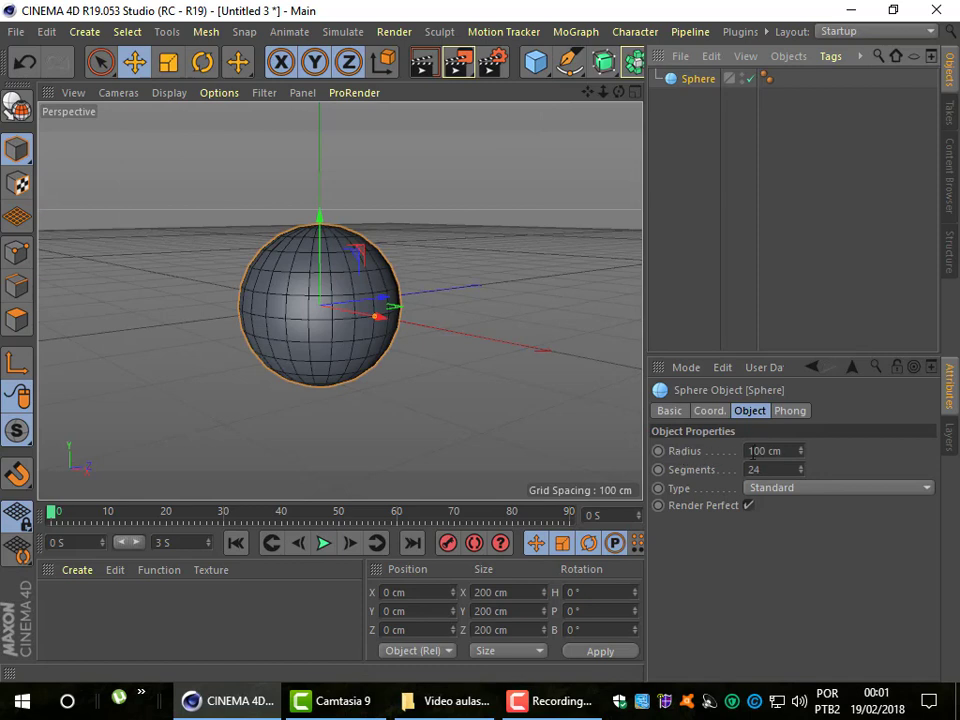
{"action": "mouse_move", "coordinate": [801, 453]}
{"action": "left_mouse_down"}
{"action": "mouse_move", "coordinate": [801, 440]}
{"action": "mouse_move", "coordinate": [798, 469]}
{"action": "mouse_move", "coordinate": [801, 430]}
{"action": "left_mouse_up"}
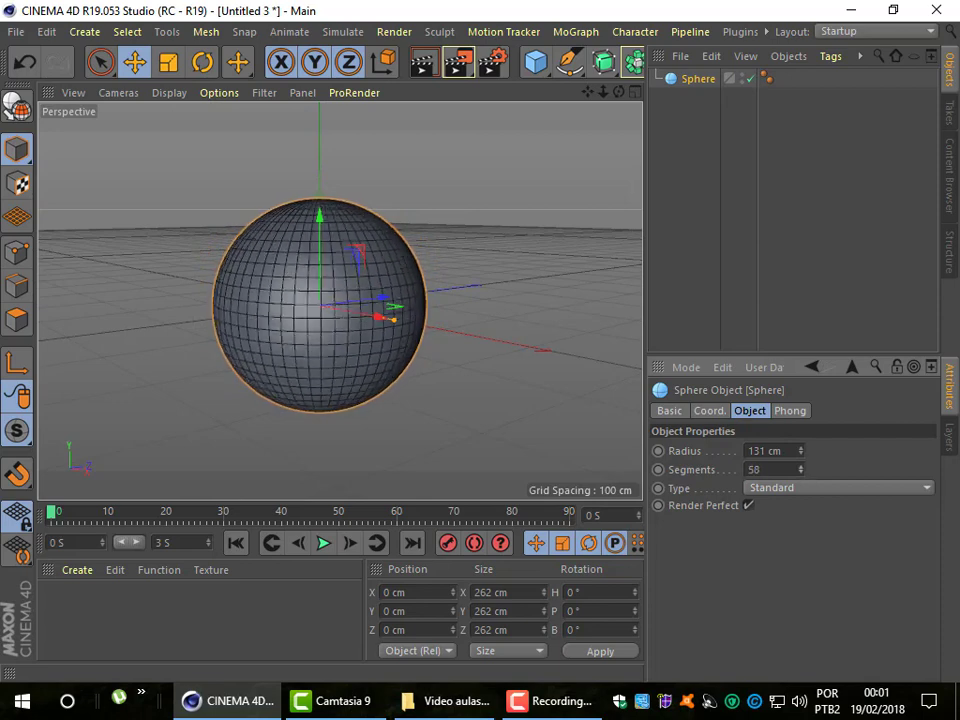
{"action": "left_click_drag", "start_coordinate": [801, 469], "coordinate": [794, 497]}
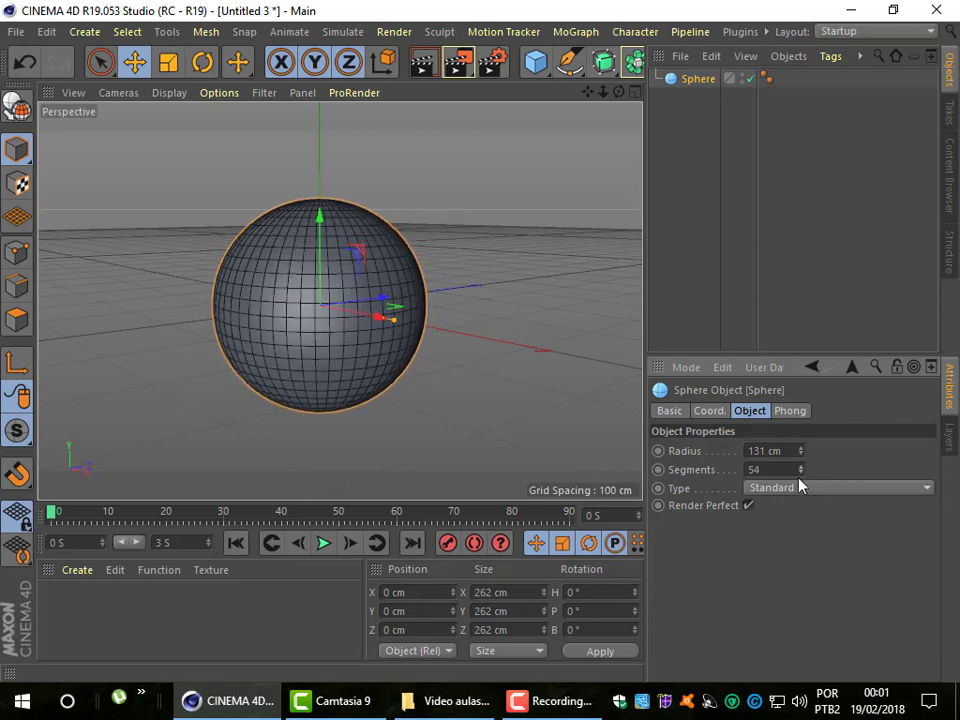
Step: Cycle the sphere type through Tetrahedron, Hexahedron and Octahedron, ending on Icosahedron
{"action": "left_click", "coordinate": [794, 497]}
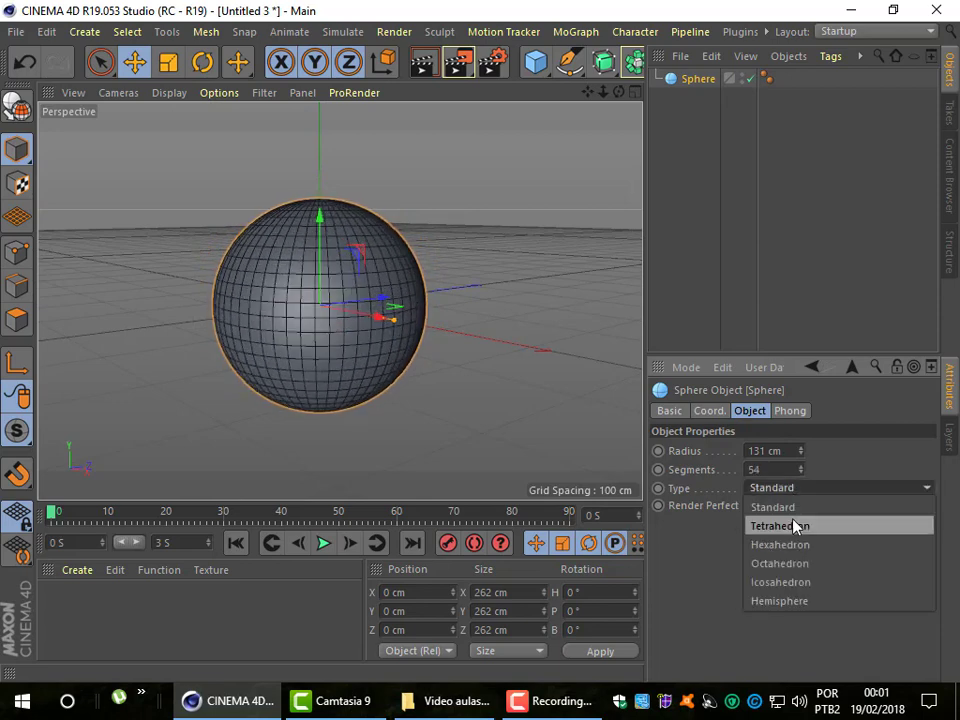
{"action": "left_click", "coordinate": [794, 524]}
{"action": "left_click", "coordinate": [782, 488]}
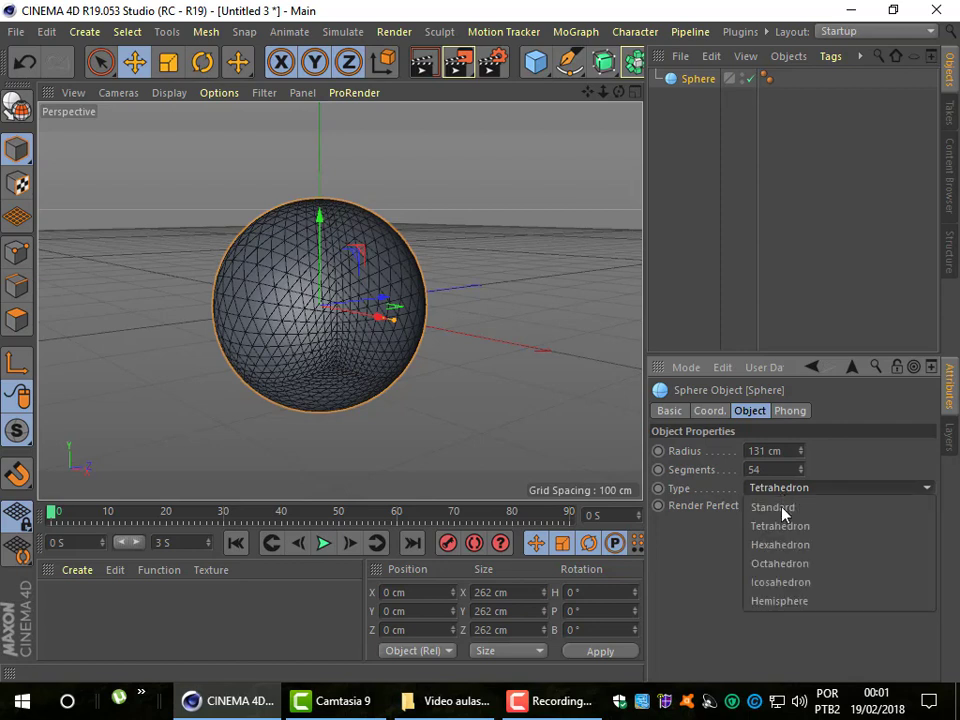
{"action": "left_click", "coordinate": [786, 545]}
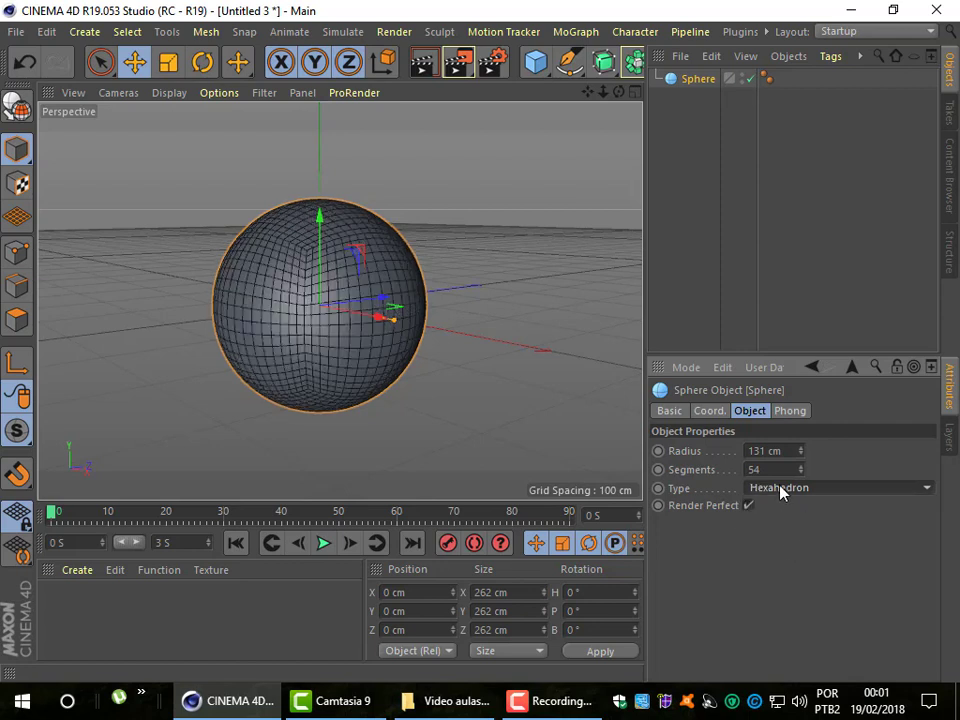
{"action": "left_click", "coordinate": [782, 490]}
{"action": "left_click", "coordinate": [789, 562]}
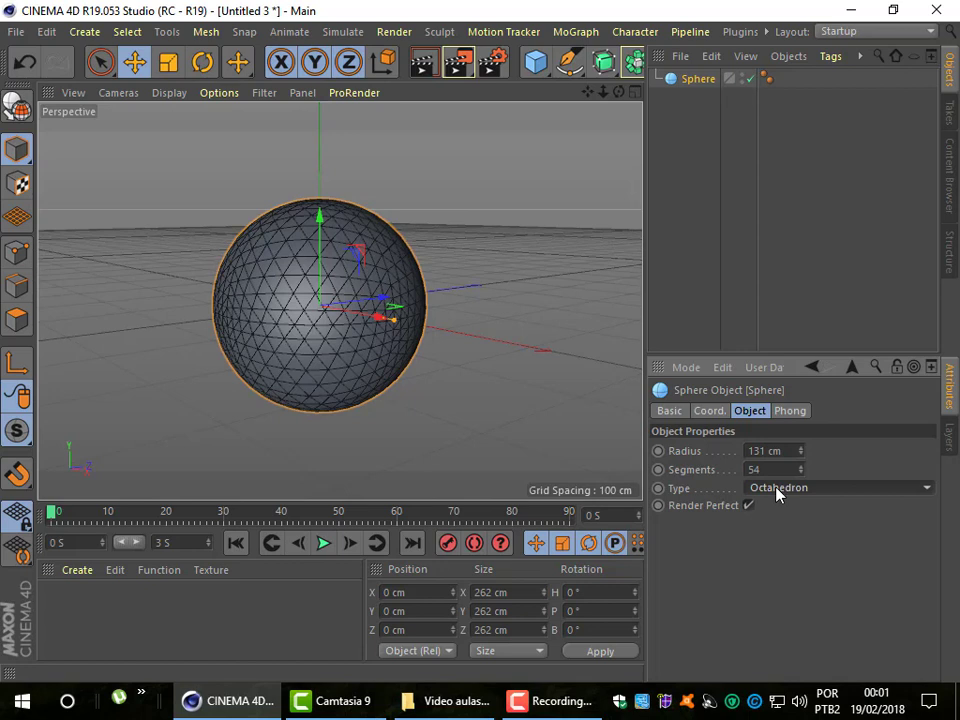
{"action": "left_click", "coordinate": [776, 488]}
{"action": "left_click", "coordinate": [784, 580]}
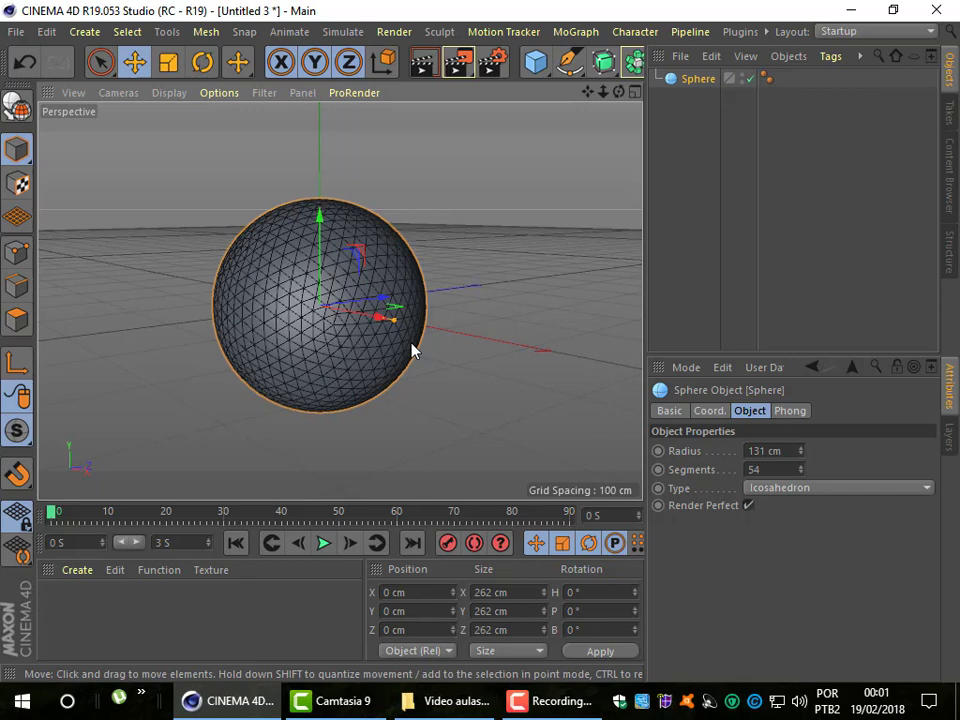
Step: Replace the sphere with a tube of 92 cm inner and 224 cm outer radius
{"action": "key", "text": "Delete"}
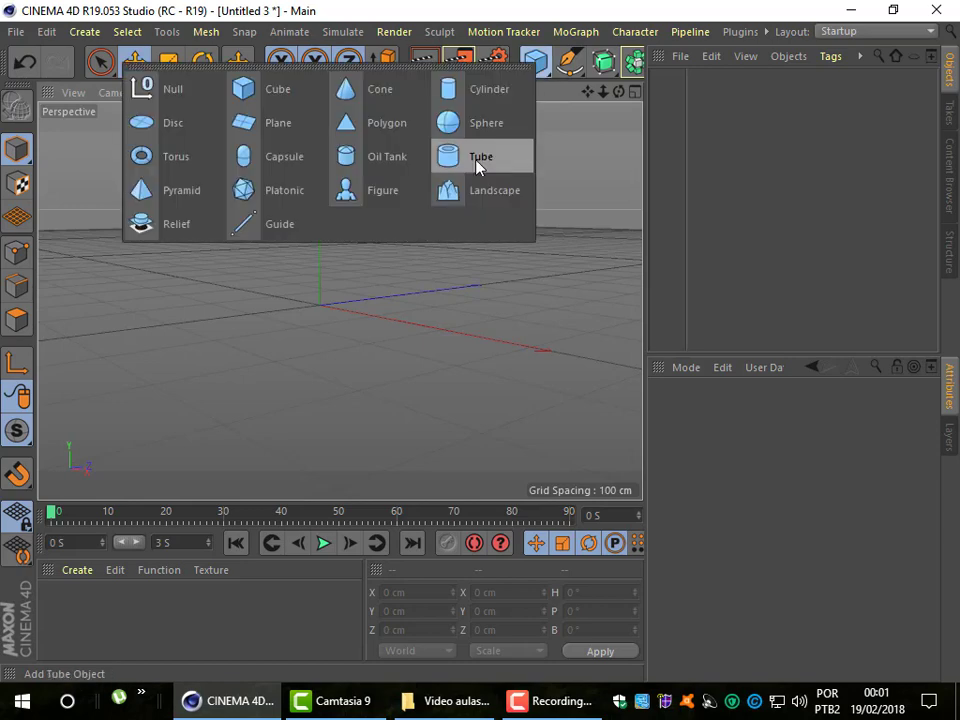
{"action": "left_click_drag", "start_coordinate": [540, 64], "coordinate": [469, 156]}
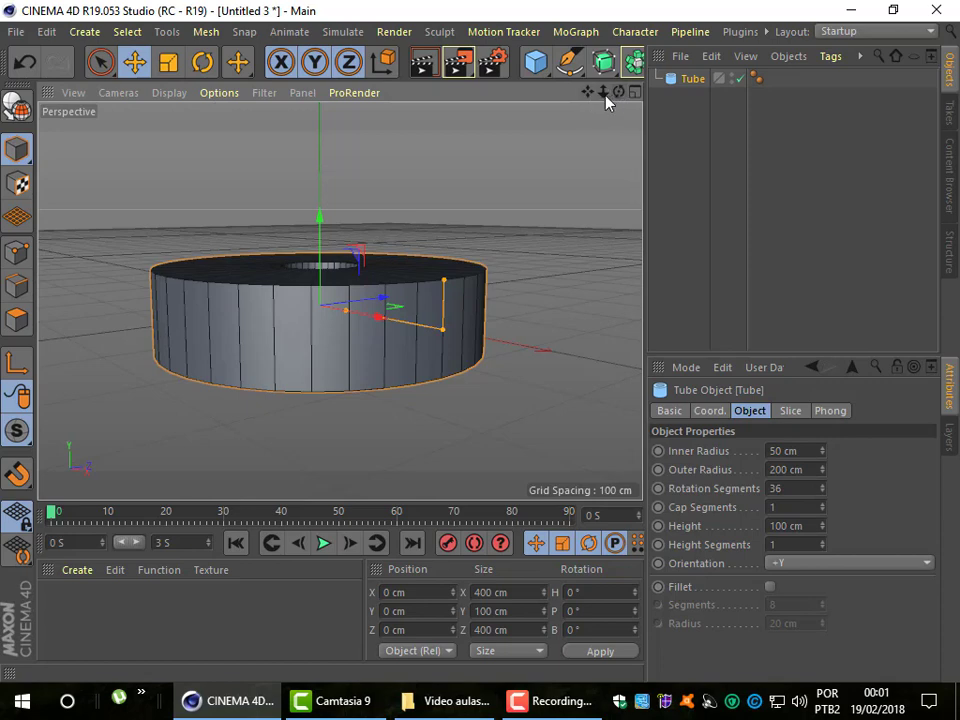
{"action": "mouse_move", "coordinate": [615, 94]}
{"action": "left_mouse_down"}
{"action": "mouse_move", "coordinate": [598, 92]}
{"action": "mouse_move", "coordinate": [605, 108]}
{"action": "mouse_move", "coordinate": [607, 95]}
{"action": "mouse_move", "coordinate": [340, 301]}
{"action": "left_mouse_up"}
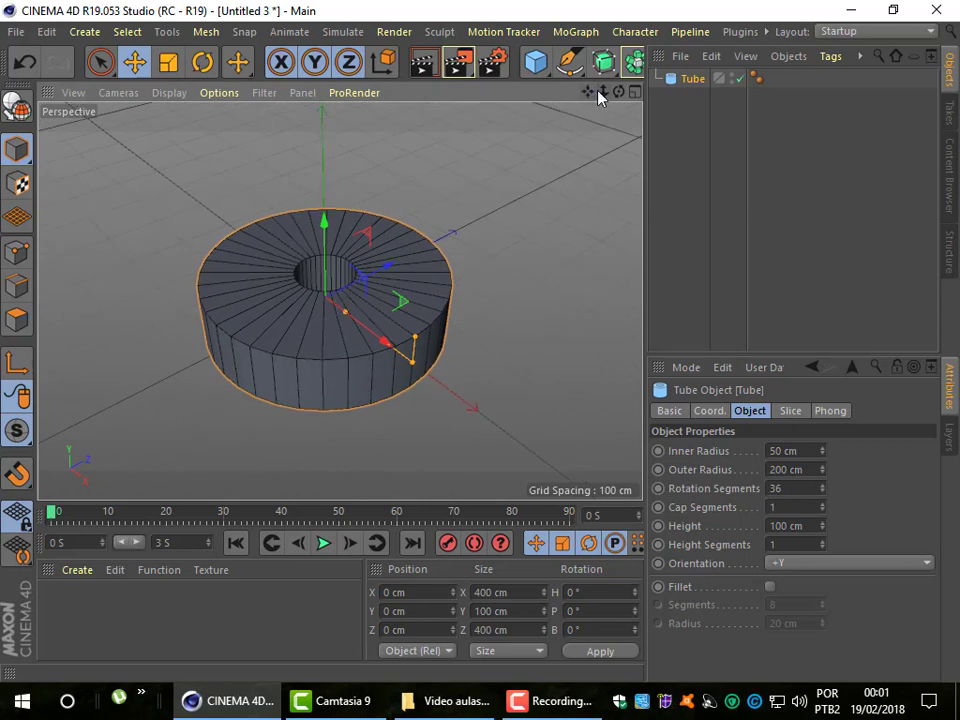
{"action": "left_click_drag", "start_coordinate": [600, 95], "coordinate": [338, 300]}
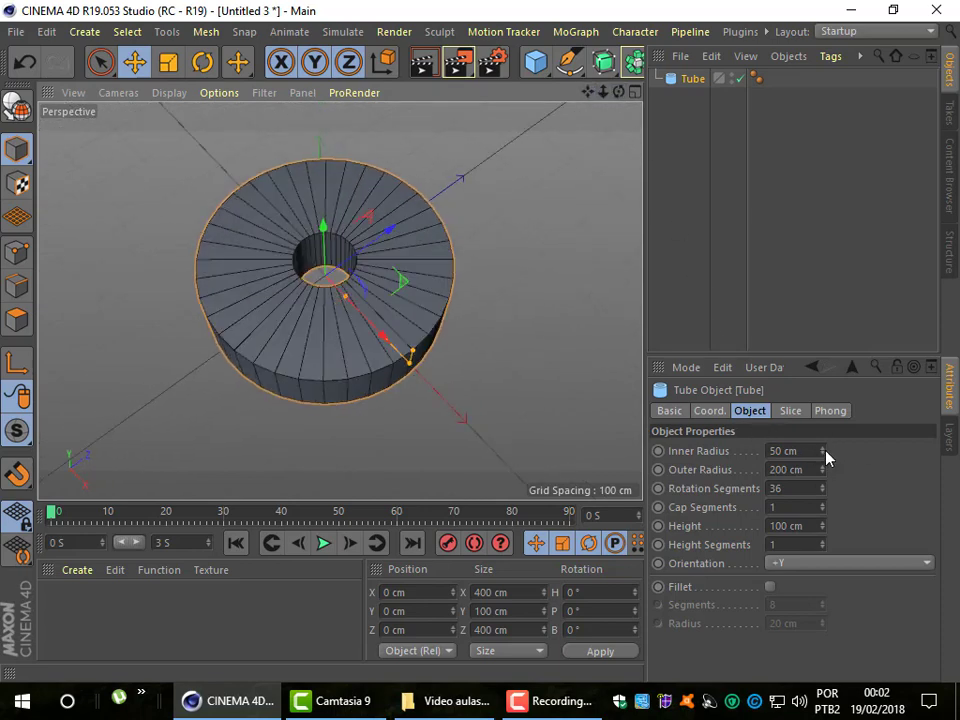
{"action": "mouse_move", "coordinate": [822, 451]}
{"action": "left_mouse_down"}
{"action": "mouse_move", "coordinate": [870, 451]}
{"action": "mouse_move", "coordinate": [826, 455]}
{"action": "left_mouse_up"}
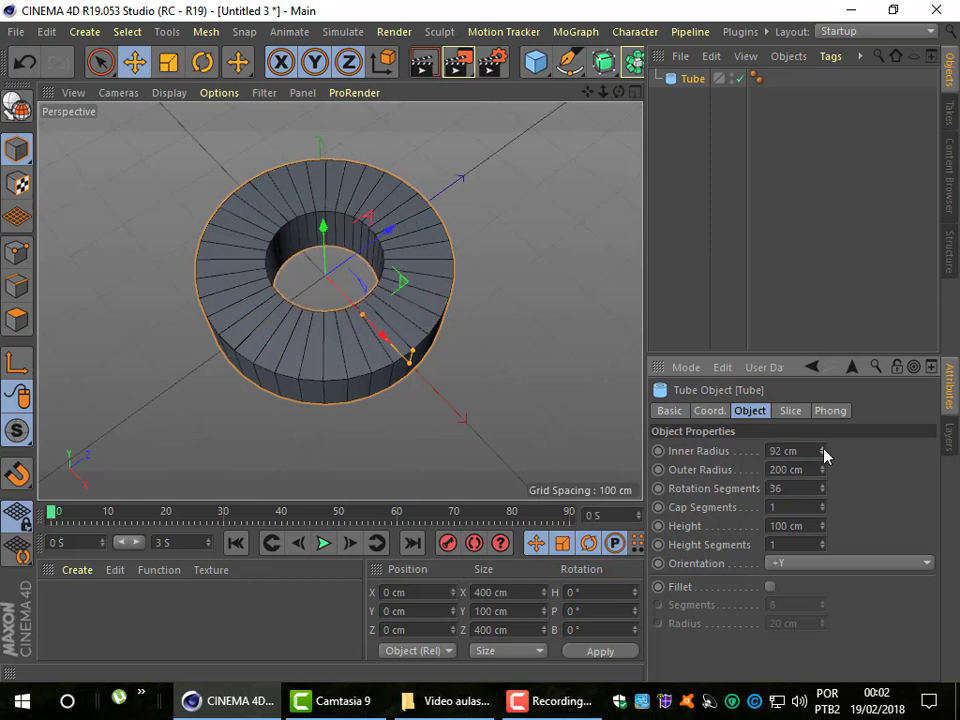
{"action": "left_click_drag", "start_coordinate": [822, 475], "coordinate": [823, 507]}
Step: Give the tube 65 rotation and 9 cap segments, 217 cm height, and raise it to Y 46.02 cm
{"action": "left_click", "coordinate": [823, 486]}
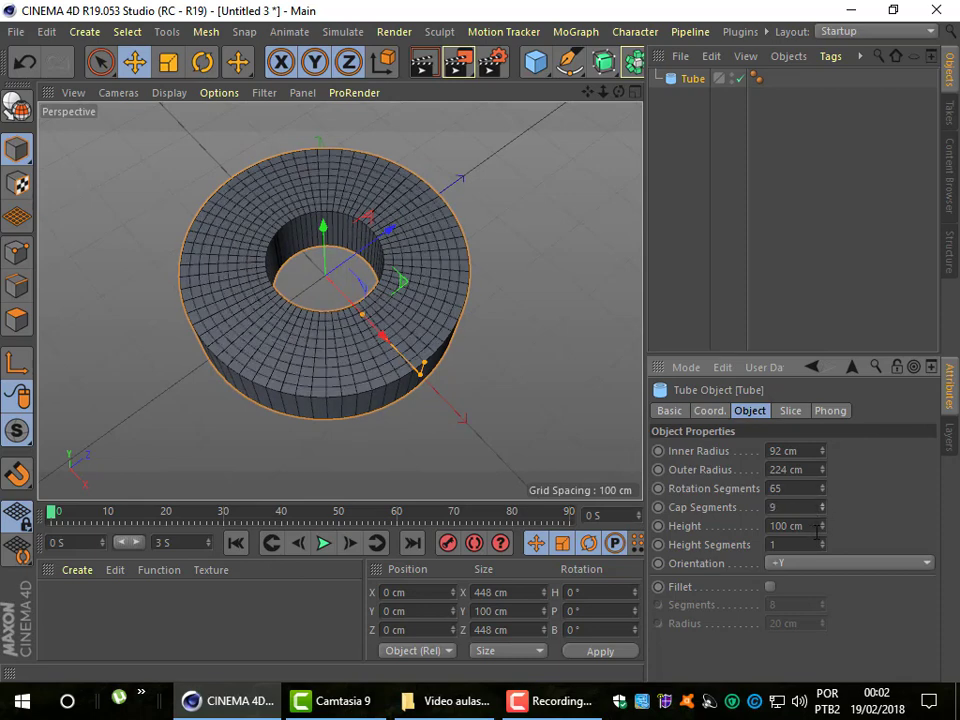
{"action": "left_click_drag", "start_coordinate": [821, 526], "coordinate": [821, 526]}
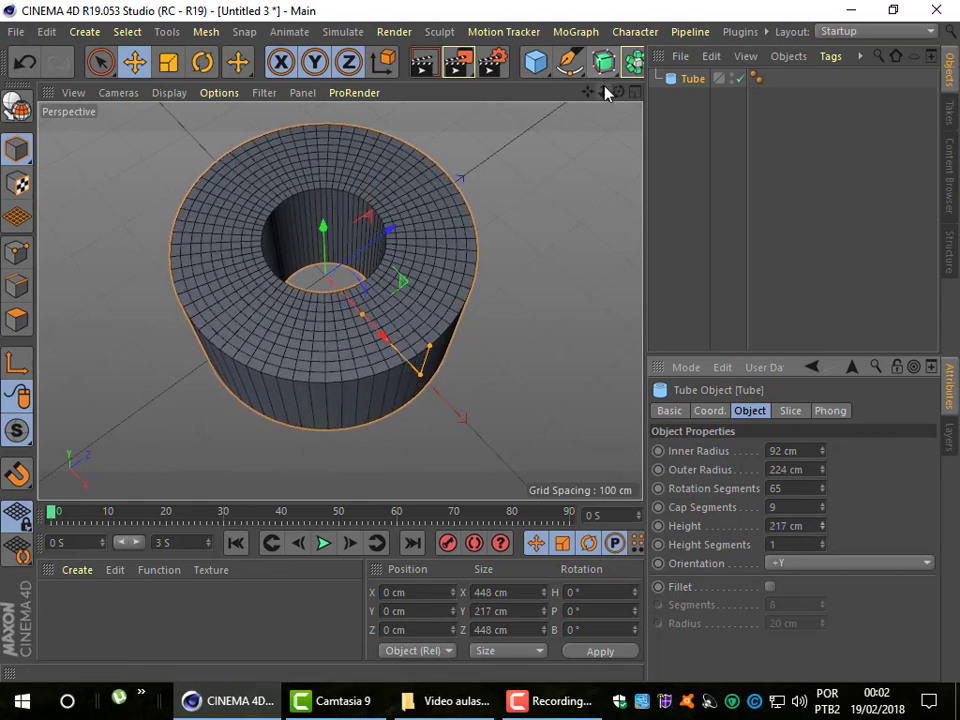
{"action": "mouse_move", "coordinate": [605, 93]}
{"action": "left_mouse_down"}
{"action": "mouse_move", "coordinate": [620, 94]}
{"action": "mouse_move", "coordinate": [606, 133]}
{"action": "mouse_move", "coordinate": [611, 111]}
{"action": "mouse_move", "coordinate": [590, 95]}
{"action": "left_mouse_up"}
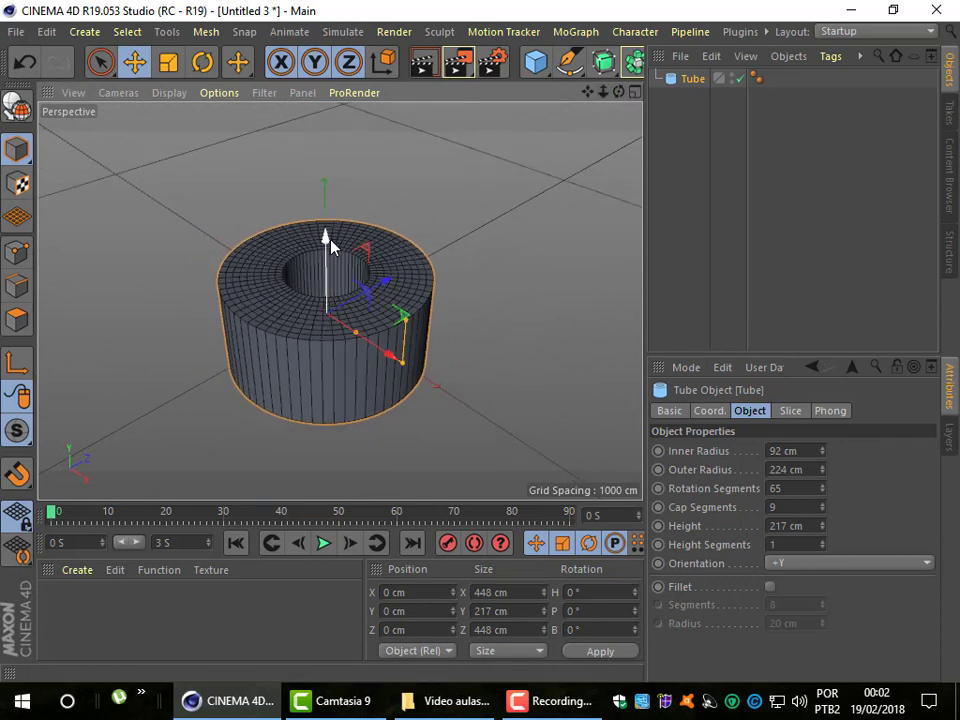
{"action": "left_click_drag", "start_coordinate": [327, 238], "coordinate": [350, 222]}
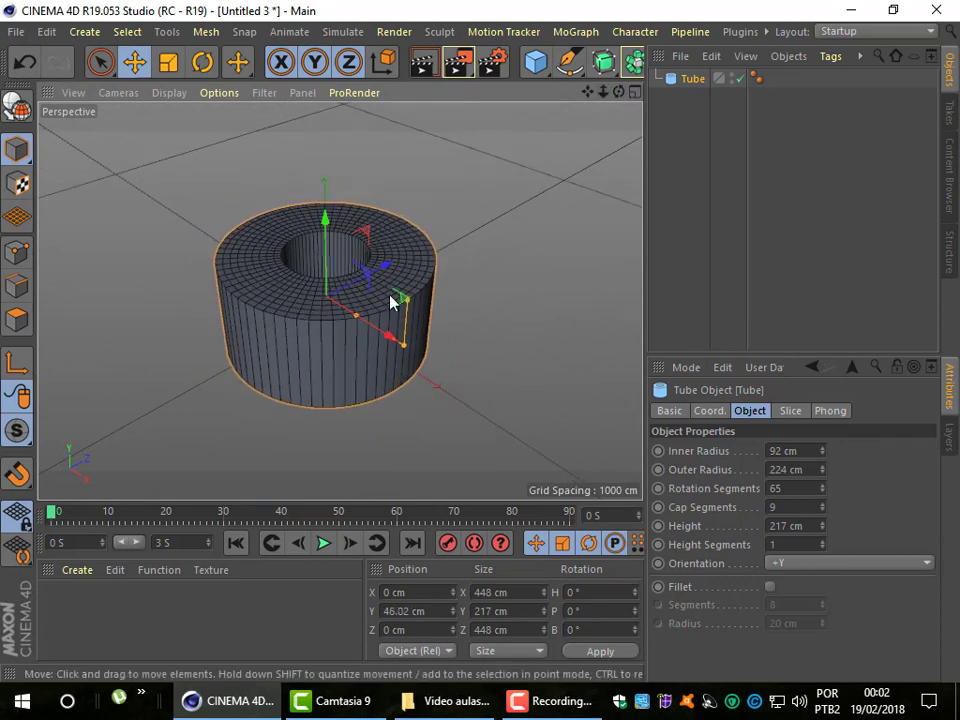
Step: Change the tube's orientation to +Z, then settle on +X
{"action": "left_click", "coordinate": [779, 563]}
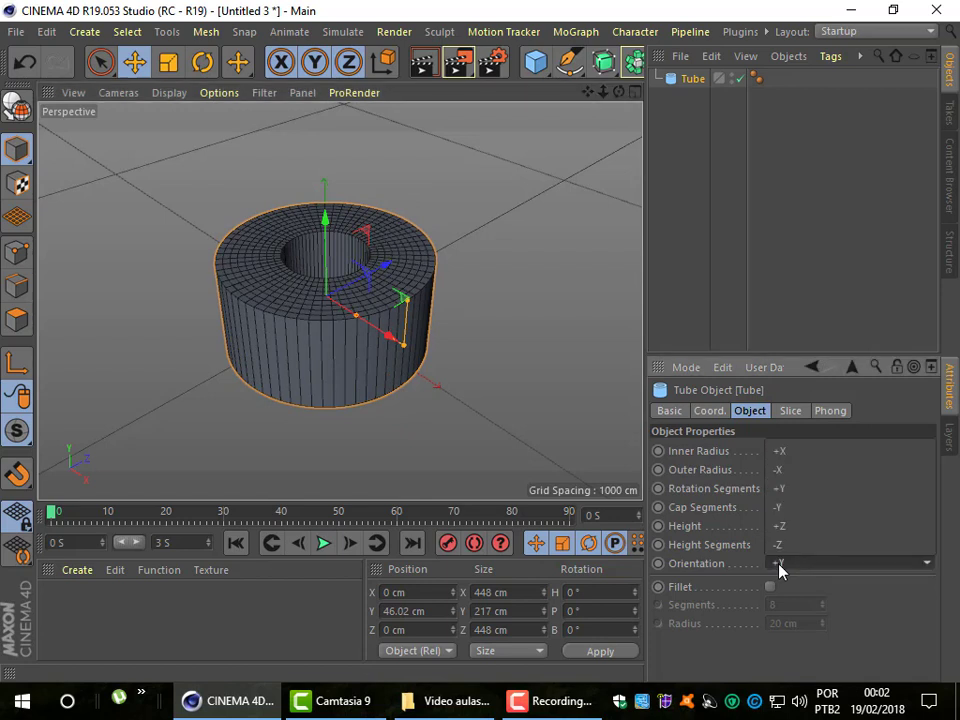
{"action": "left_click", "coordinate": [792, 497]}
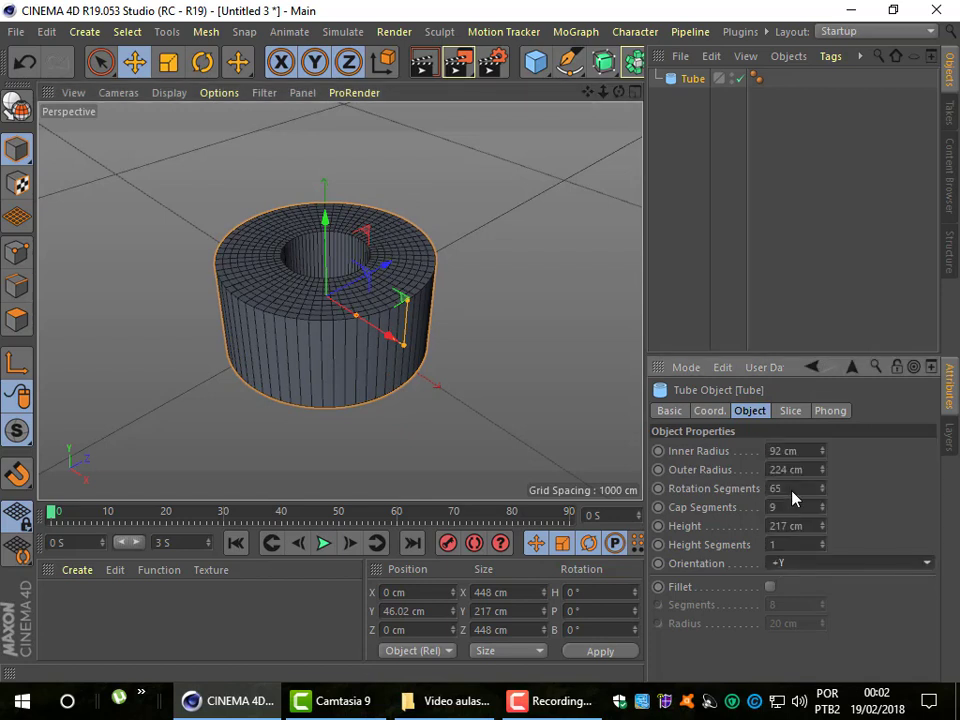
{"action": "left_click", "coordinate": [800, 565]}
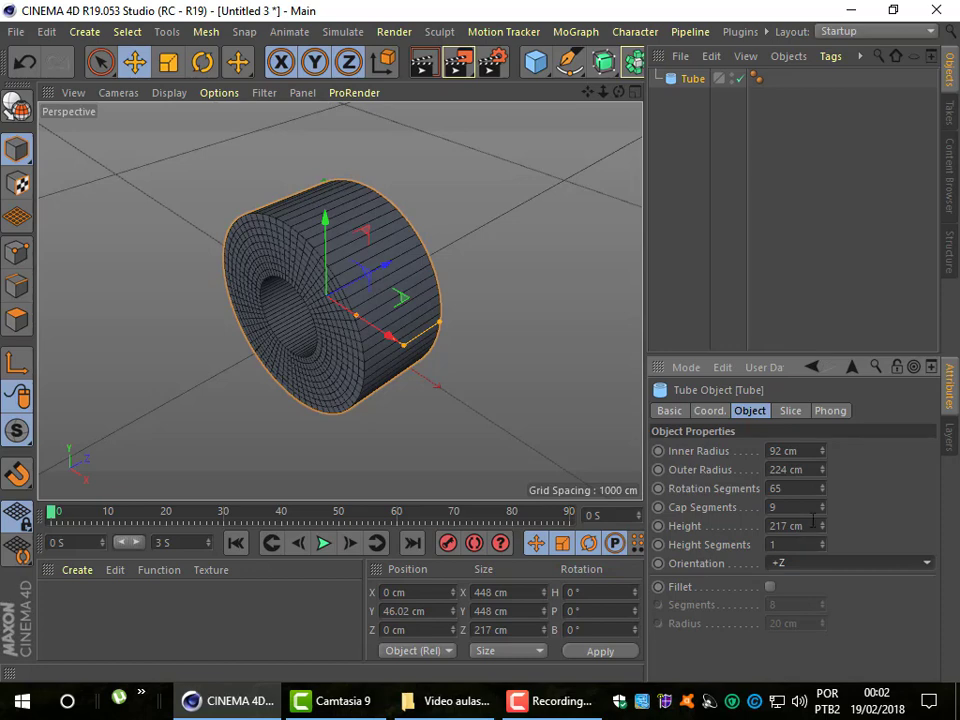
{"action": "left_click", "coordinate": [800, 563]}
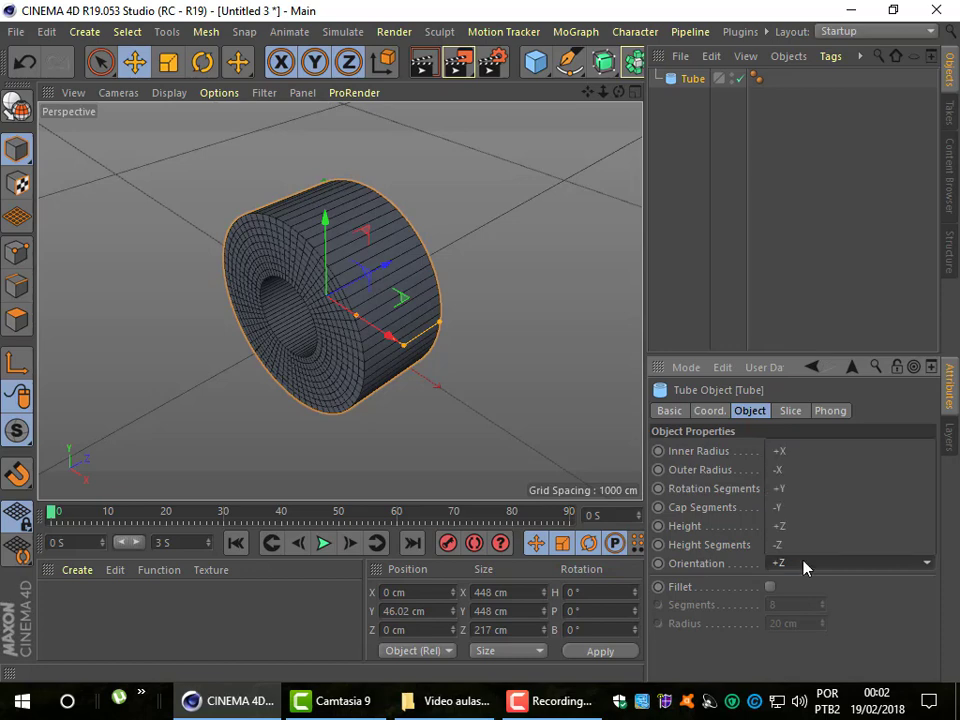
{"action": "left_click", "coordinate": [793, 453]}
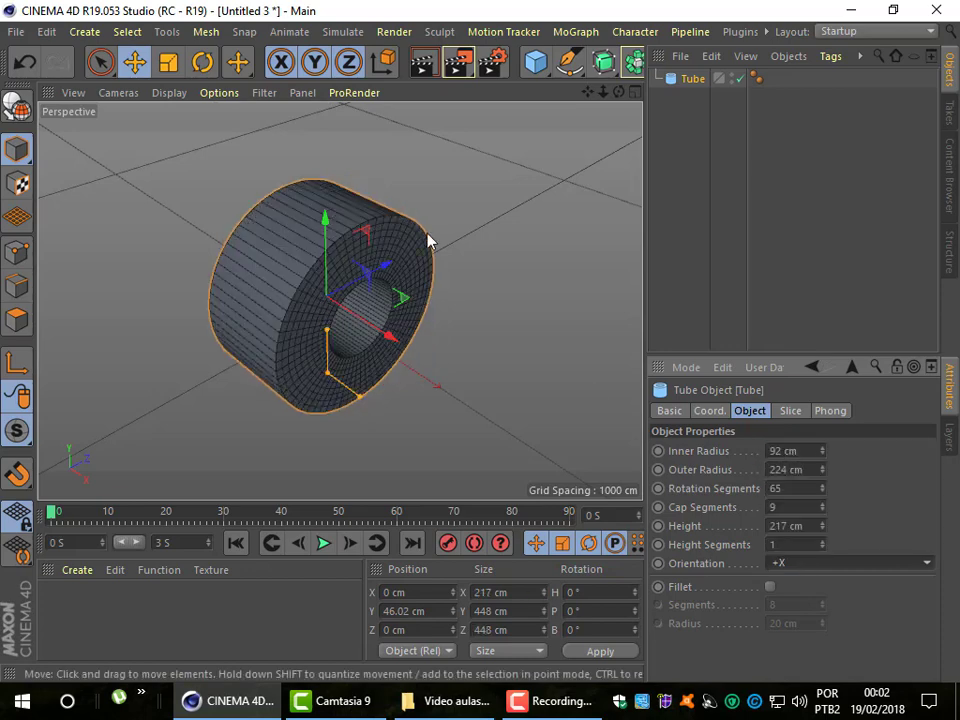
Step: Turn on the tube's fillet for rounded edges, checking it off and on once
{"action": "left_click", "coordinate": [770, 587]}
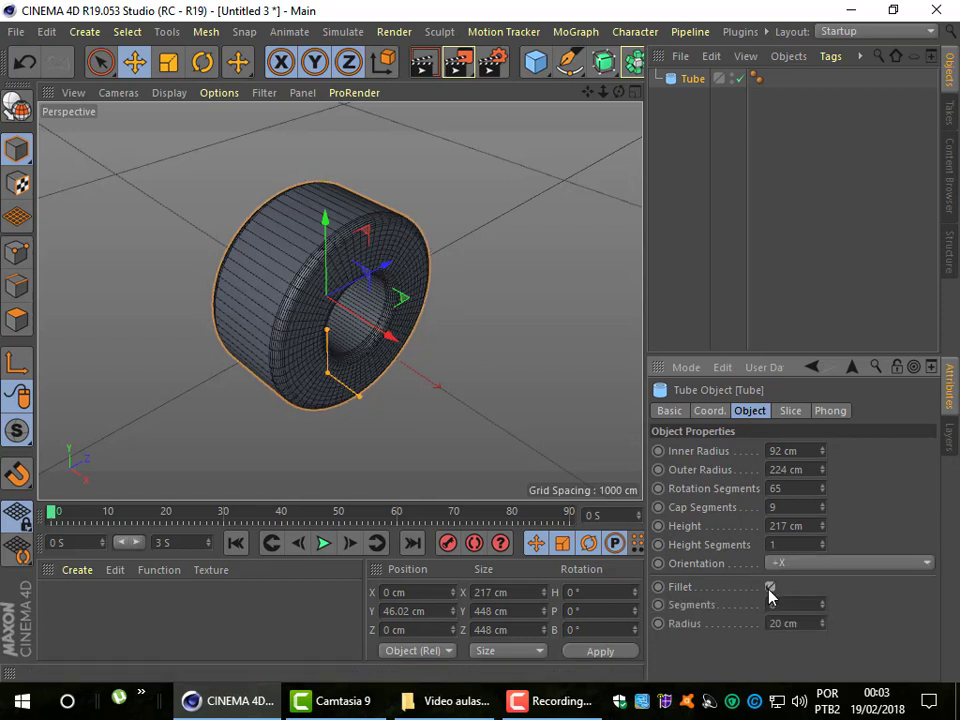
{"action": "left_click", "coordinate": [770, 587]}
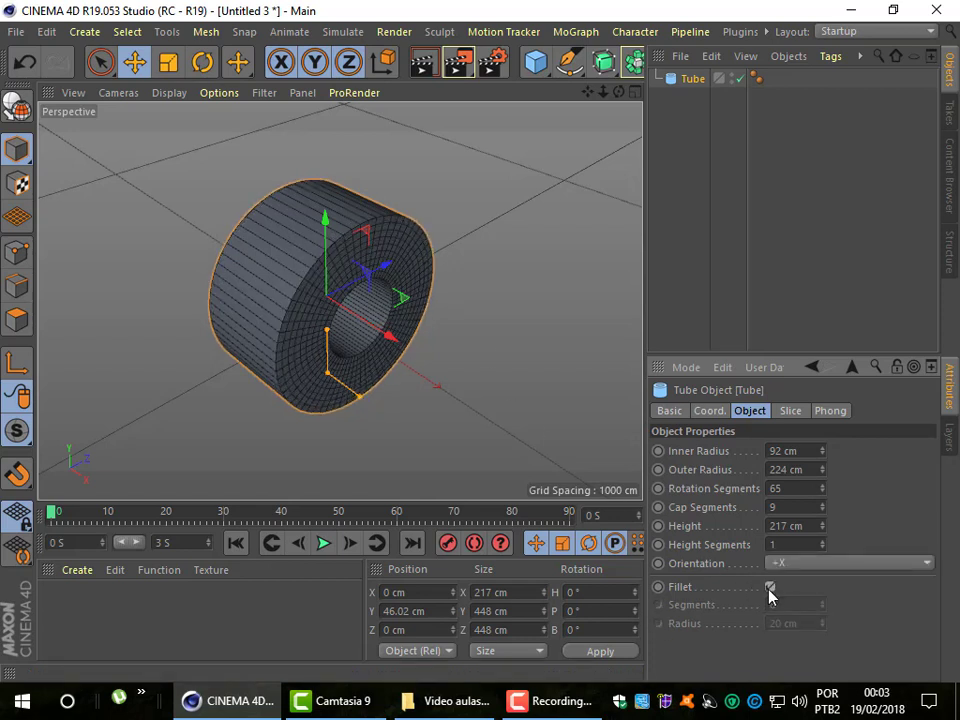
{"action": "left_click", "coordinate": [770, 587]}
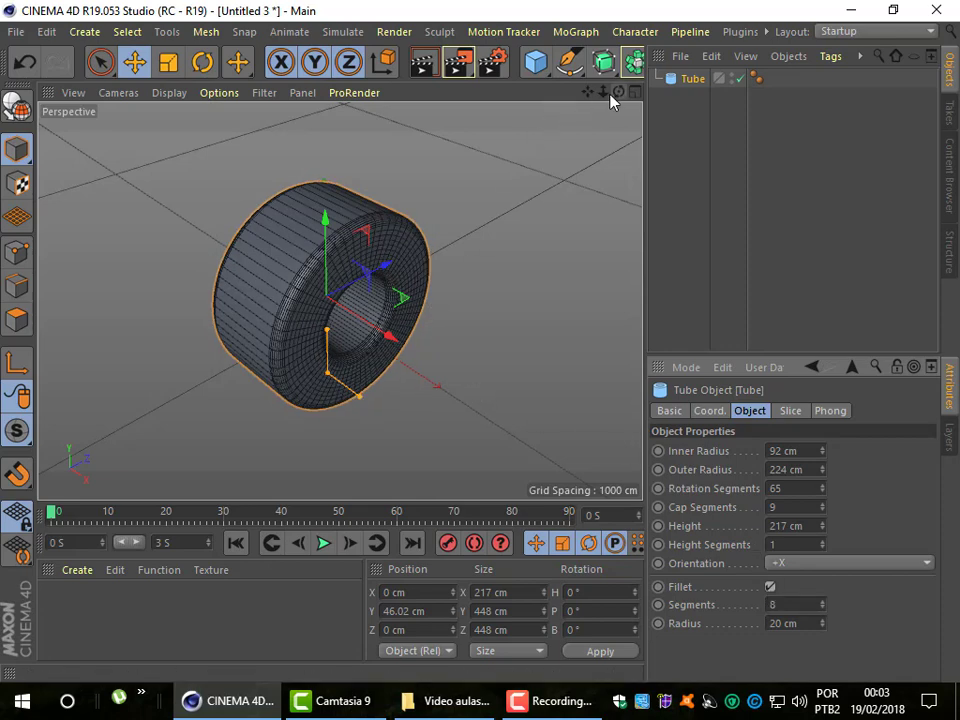
Step: Zoom in on the tube and toggle its fillet off and on to compare edges
{"action": "left_click_drag", "start_coordinate": [603, 92], "coordinate": [596, 108]}
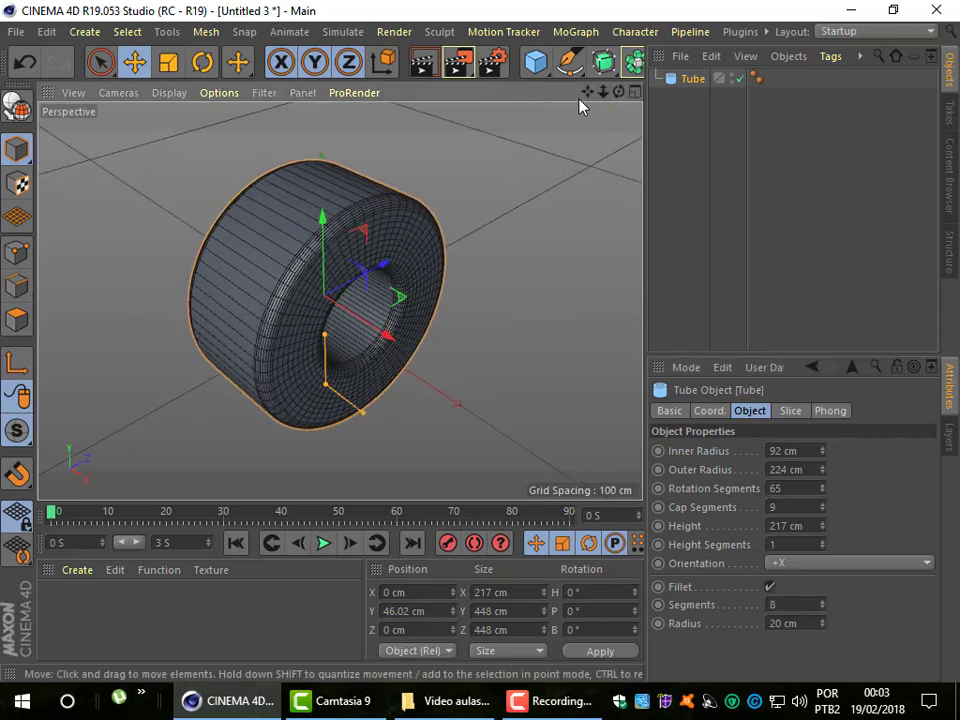
{"action": "left_click", "coordinate": [771, 587]}
{"action": "left_click", "coordinate": [771, 588]}
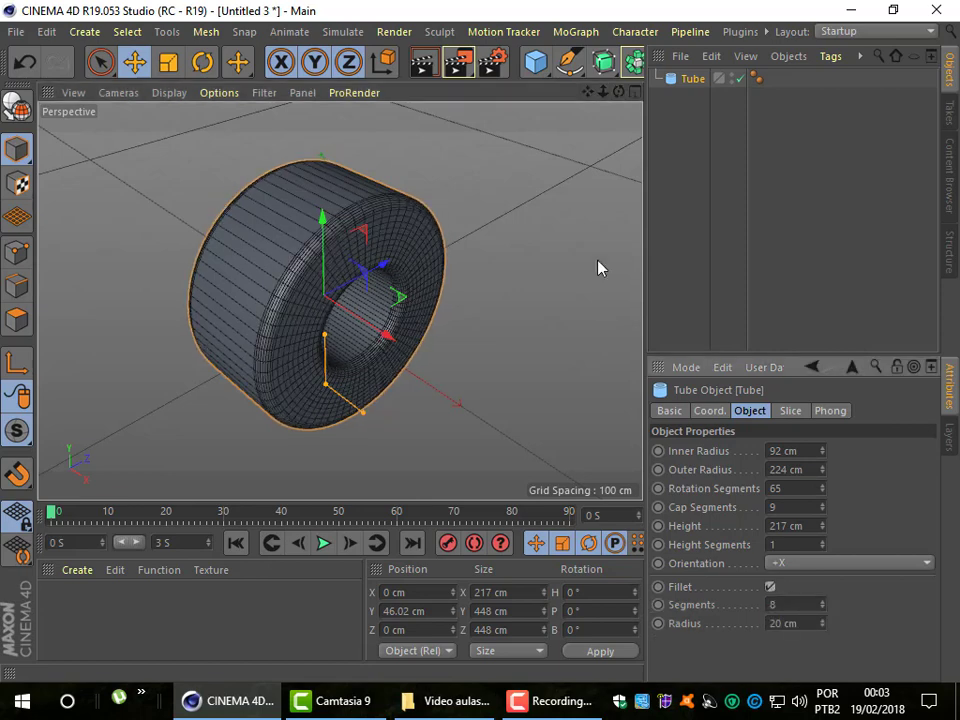
{"action": "left_click_drag", "start_coordinate": [607, 92], "coordinate": [648, 217]}
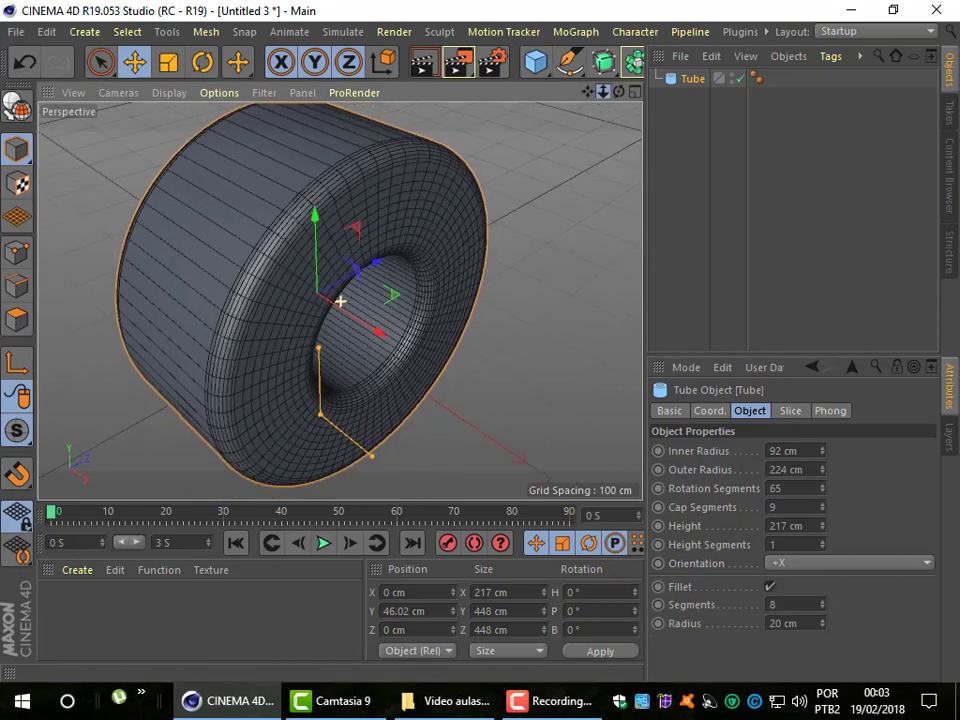
{"action": "left_click", "coordinate": [771, 587]}
{"action": "left_click", "coordinate": [771, 587]}
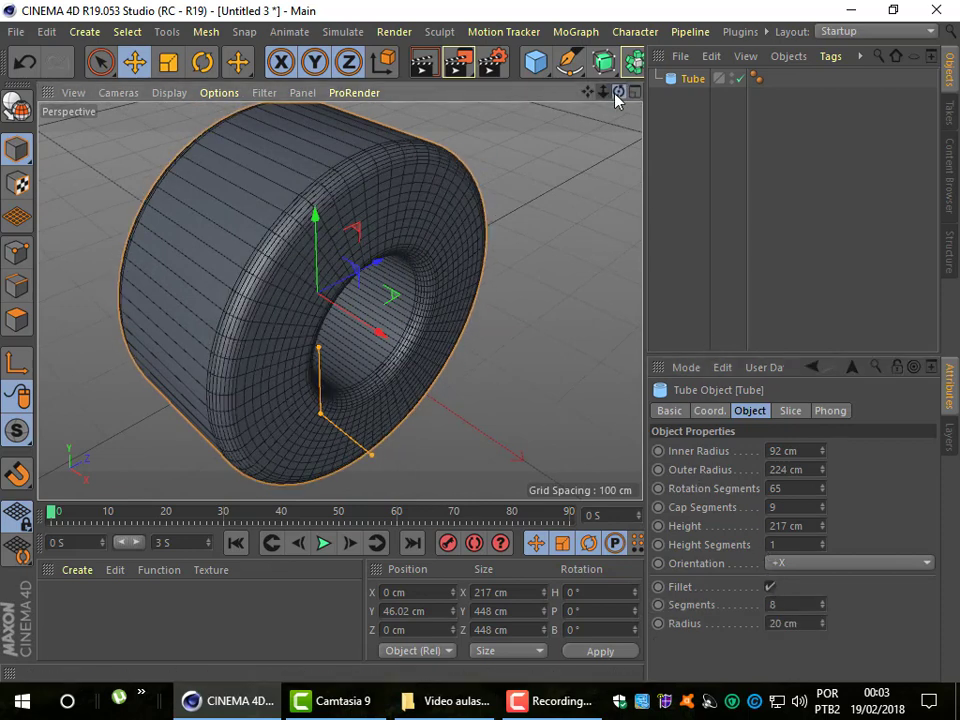
Step: Orbit around the tube, reset to the default framing, and zoom out
{"action": "left_click_drag", "start_coordinate": [619, 91], "coordinate": [560, 100]}
{"action": "left_click_drag", "start_coordinate": [339, 299], "coordinate": [339, 299]}
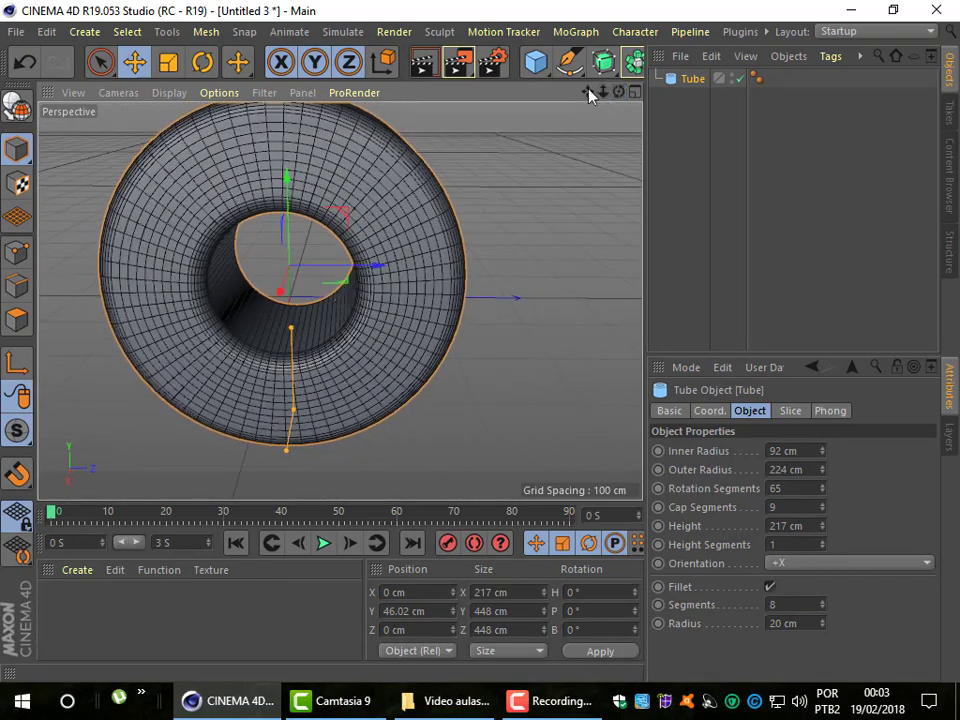
{"action": "left_click", "coordinate": [166, 96]}
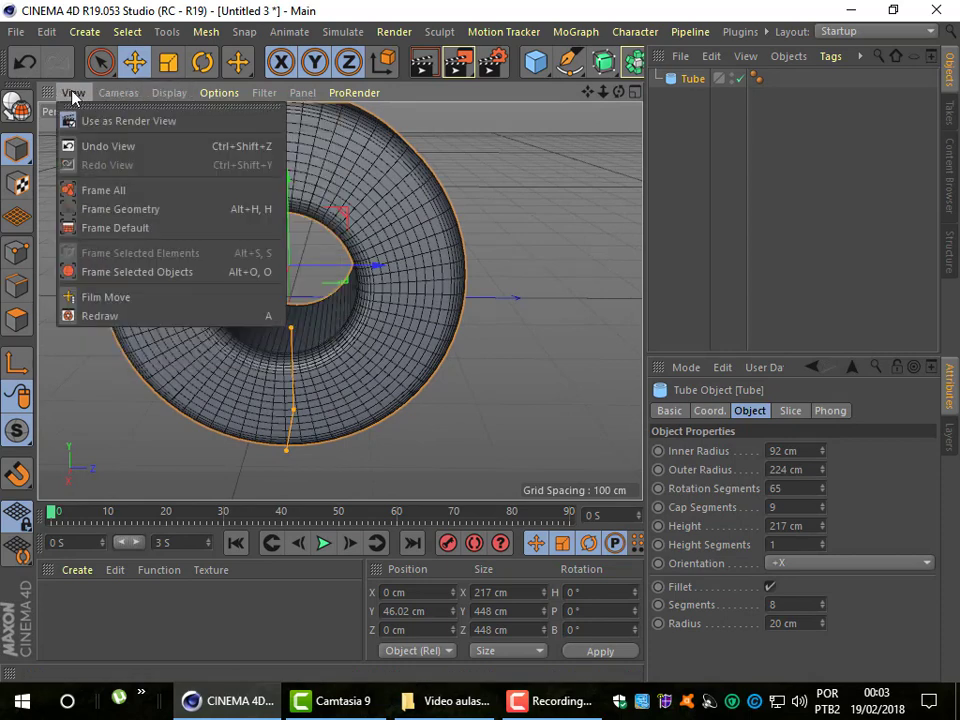
{"action": "left_click", "coordinate": [86, 228]}
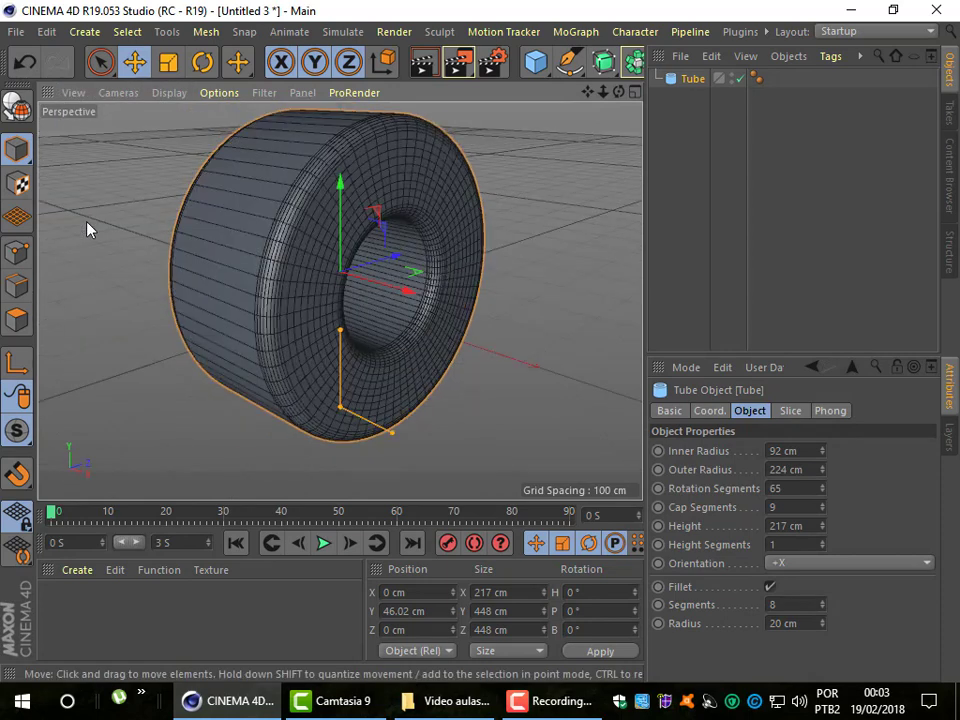
{"action": "left_click_drag", "start_coordinate": [603, 91], "coordinate": [560, 100]}
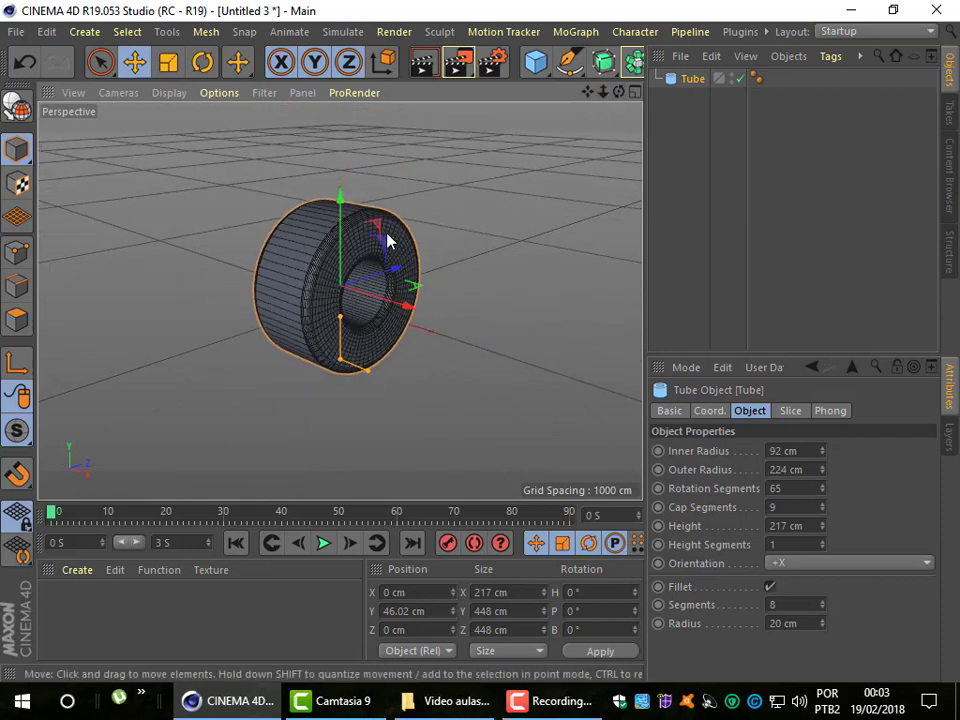
Step: Delete the tube, add a Polygon primitive, and nudge it along X and Z
{"action": "key", "text": "Delete"}
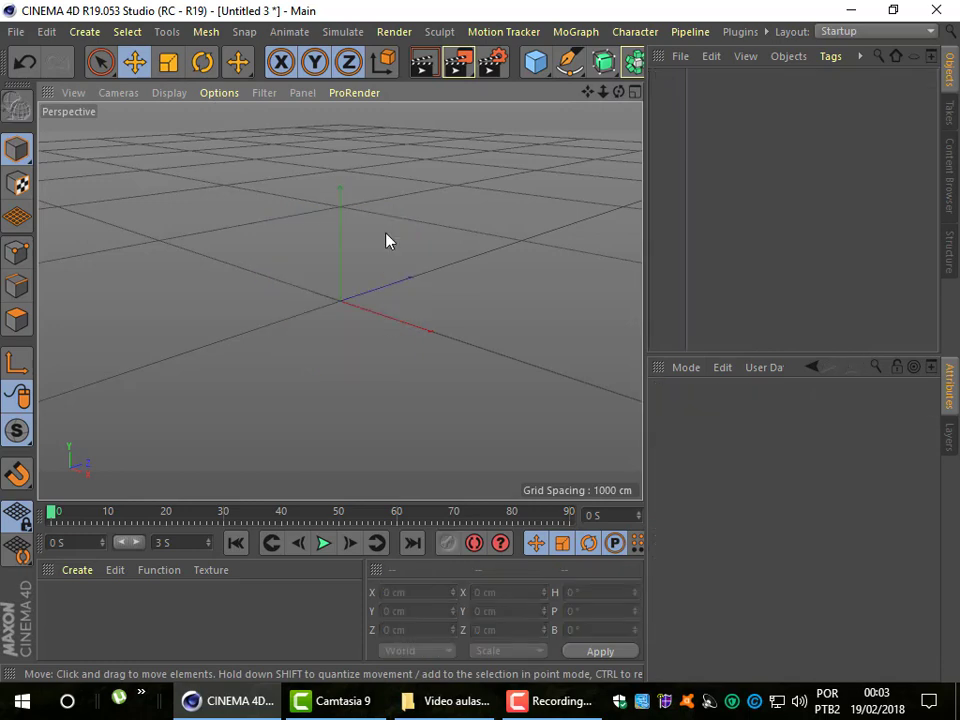
{"action": "left_click", "coordinate": [546, 78]}
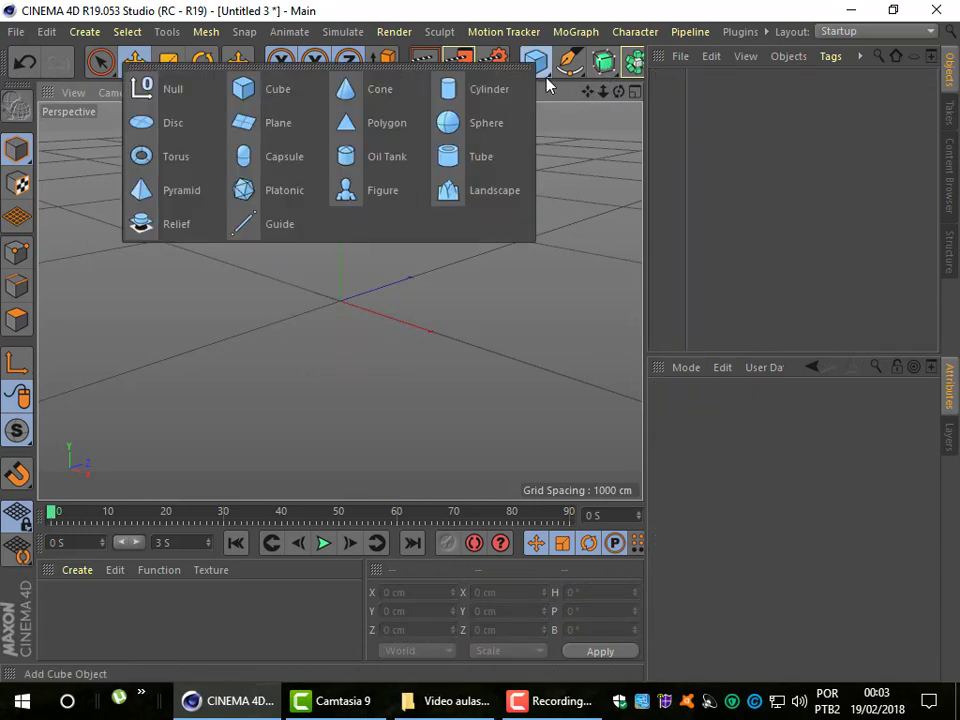
{"action": "left_click", "coordinate": [400, 135]}
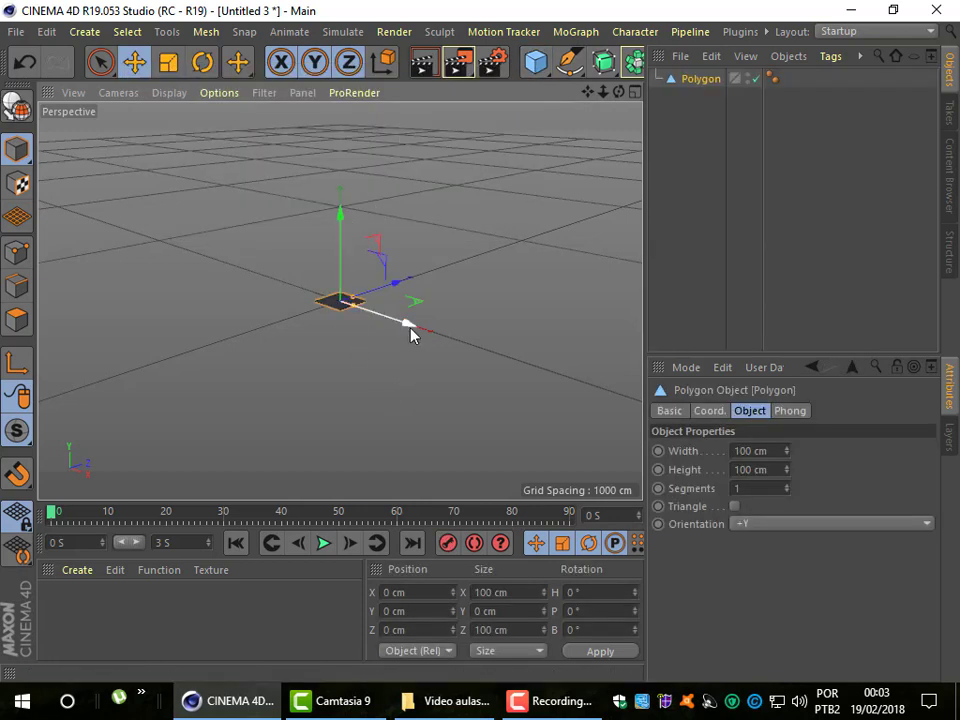
{"action": "left_click_drag", "start_coordinate": [413, 333], "coordinate": [418, 336]}
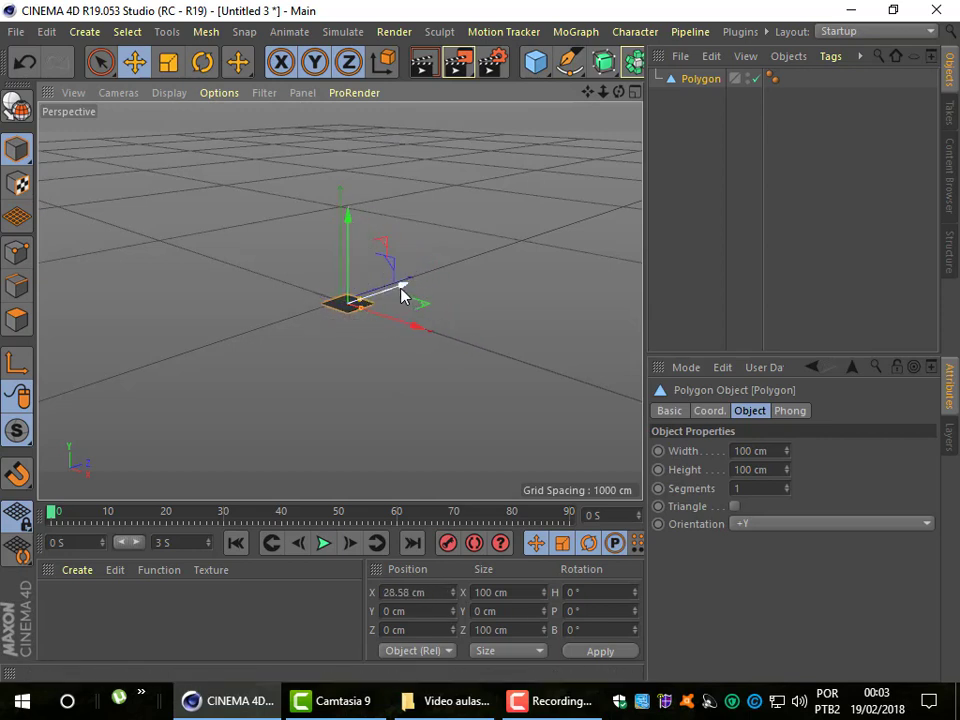
{"action": "left_click_drag", "start_coordinate": [401, 292], "coordinate": [400, 287]}
Step: Resize the Polygon to 444 cm wide and 409 cm high
{"action": "left_click_drag", "start_coordinate": [787, 457], "coordinate": [785, 540]}
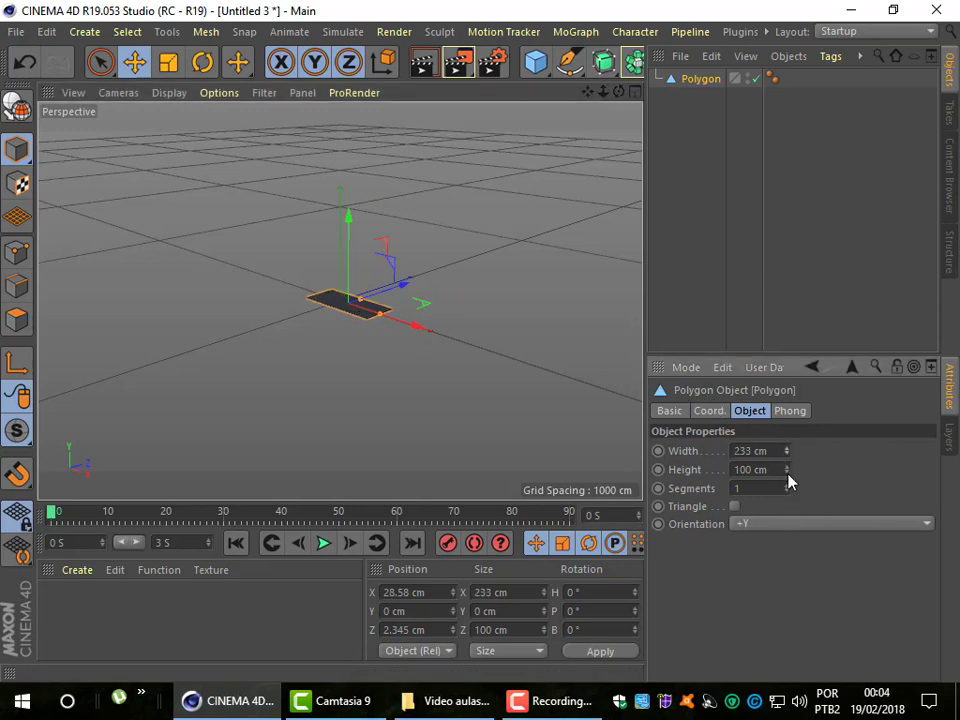
{"action": "left_click_drag", "start_coordinate": [787, 470], "coordinate": [787, 420]}
{"action": "left_click_drag", "start_coordinate": [787, 470], "coordinate": [751, 561]}
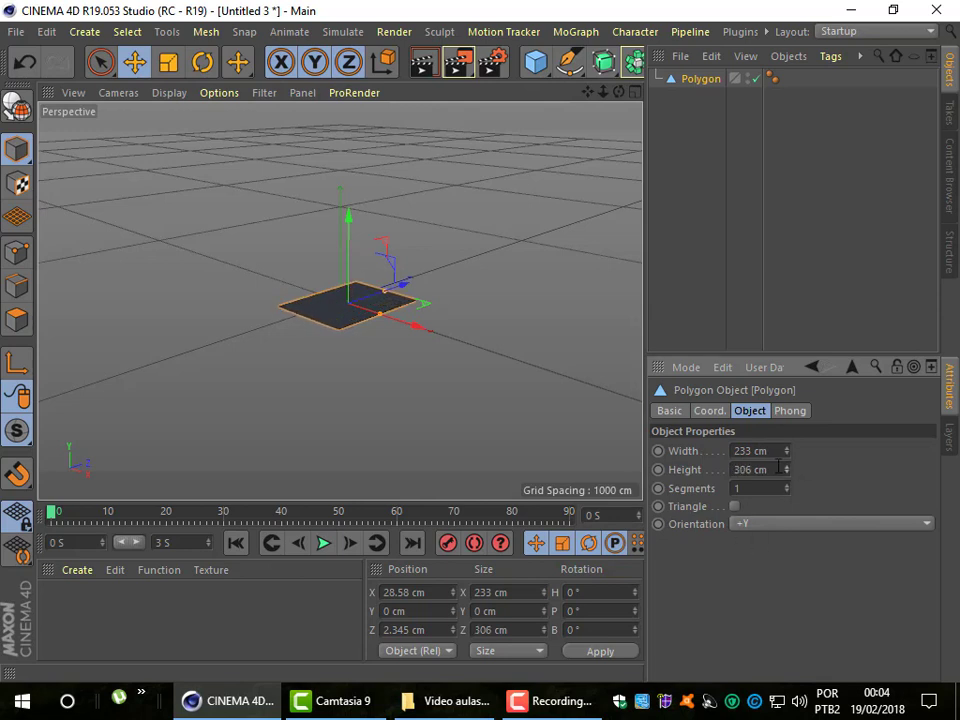
{"action": "left_click_drag", "start_coordinate": [787, 470], "coordinate": [787, 490]}
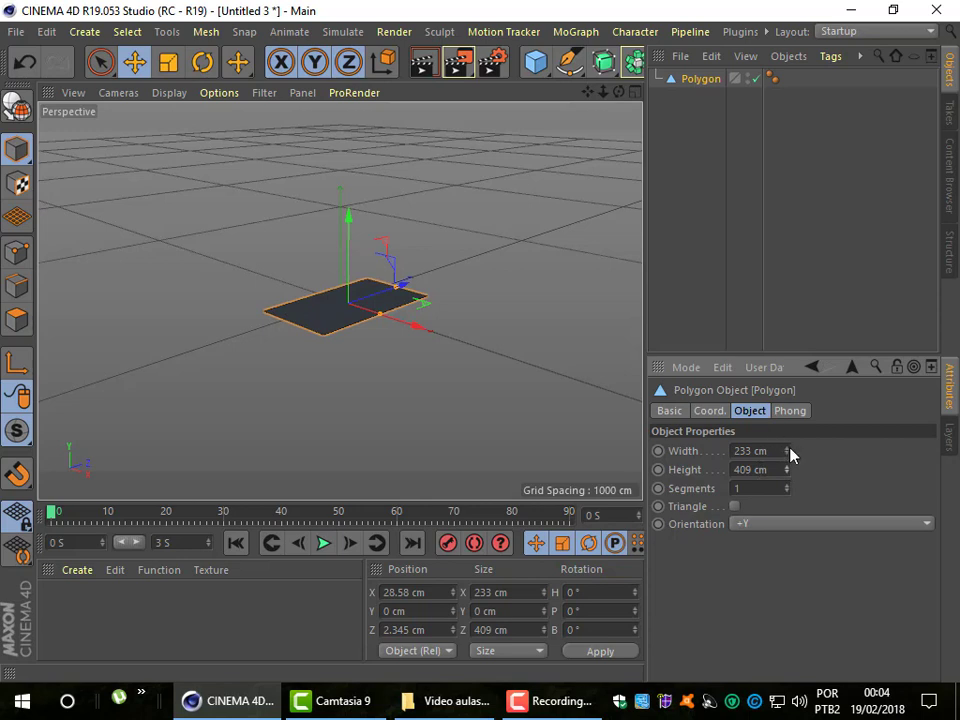
{"action": "left_click_drag", "start_coordinate": [787, 451], "coordinate": [787, 400]}
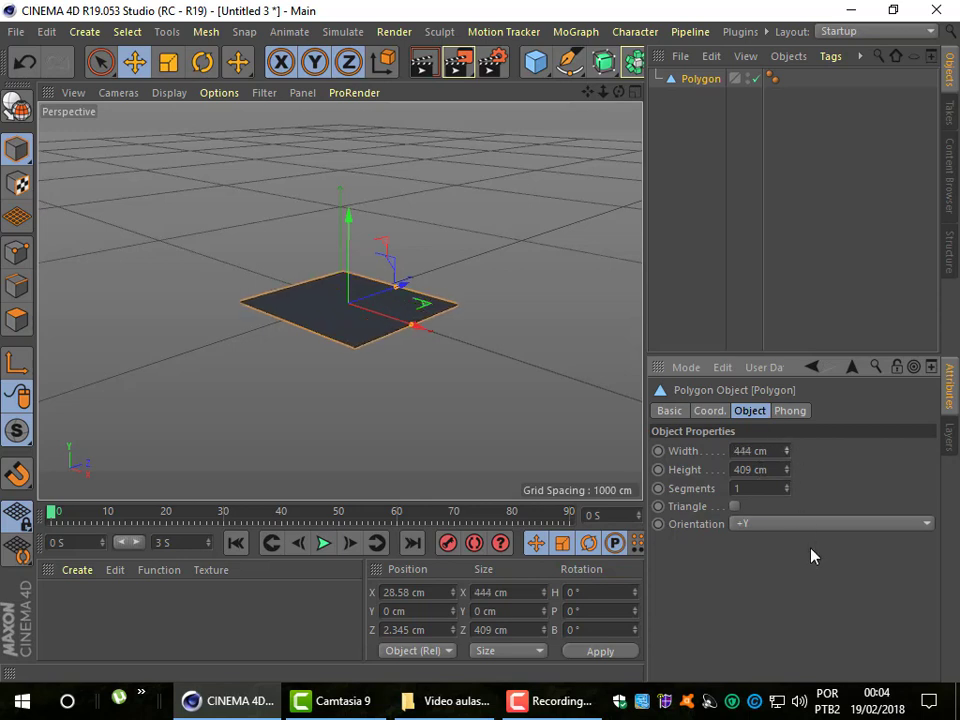
Step: Raise the Polygon's segments to 7, then delete it
{"action": "left_click", "coordinate": [787, 484]}
{"action": "left_click", "coordinate": [787, 484]}
{"action": "left_click", "coordinate": [787, 484]}
{"action": "left_click", "coordinate": [787, 484]}
{"action": "left_click", "coordinate": [787, 484]}
{"action": "left_click", "coordinate": [787, 484]}
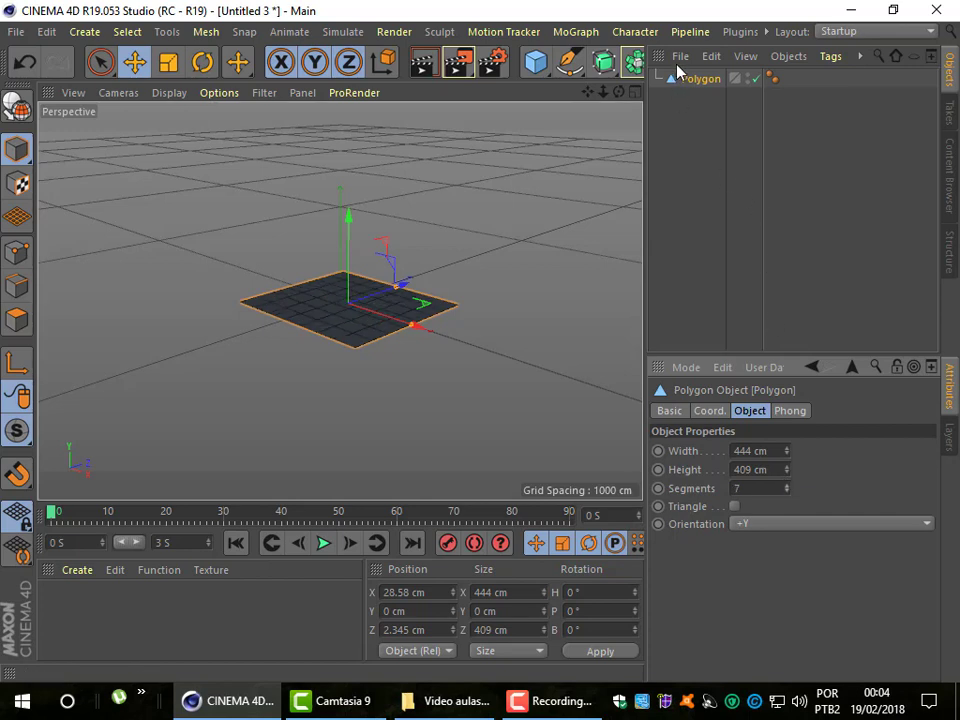
{"action": "key", "text": "Delete"}
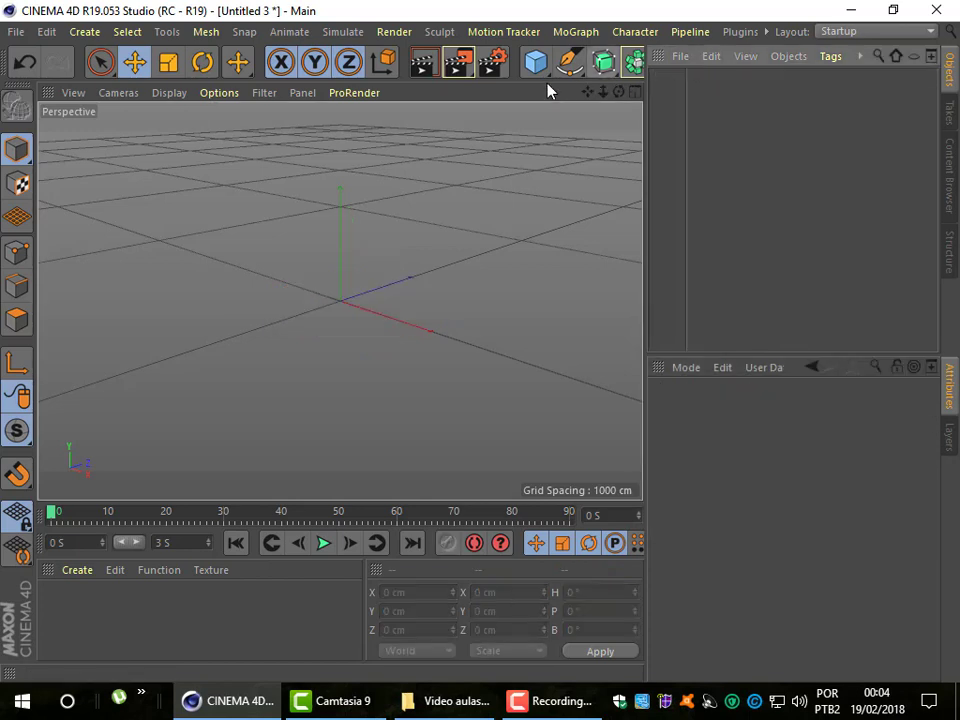
Step: Add an Oil Tank with 101 cm radius, 179 cm height and more rotation segments
{"action": "left_click", "coordinate": [540, 66]}
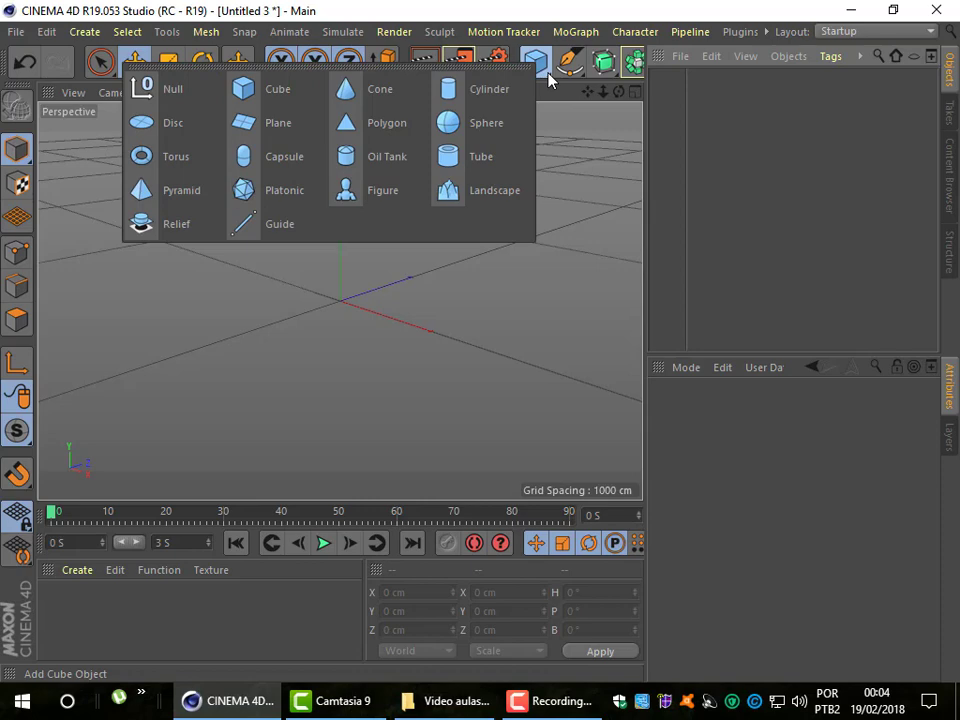
{"action": "left_click", "coordinate": [388, 156]}
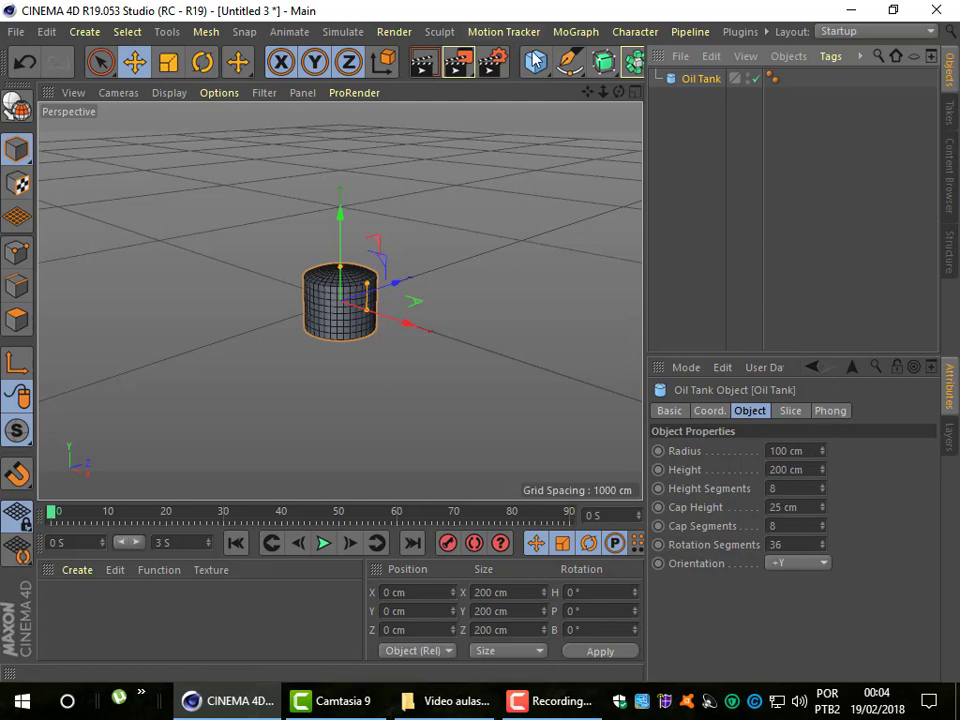
{"action": "left_click_drag", "start_coordinate": [604, 92], "coordinate": [620, 163]}
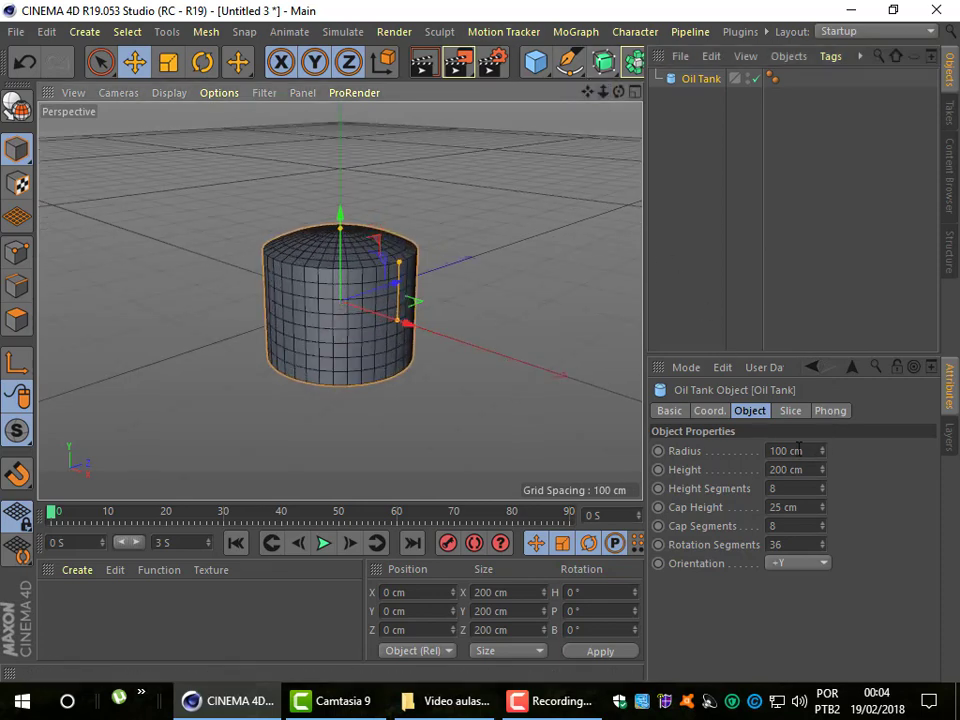
{"action": "mouse_move", "coordinate": [822, 451]}
{"action": "left_mouse_down"}
{"action": "mouse_move", "coordinate": [910, 451]}
{"action": "mouse_move", "coordinate": [823, 451]}
{"action": "left_mouse_up"}
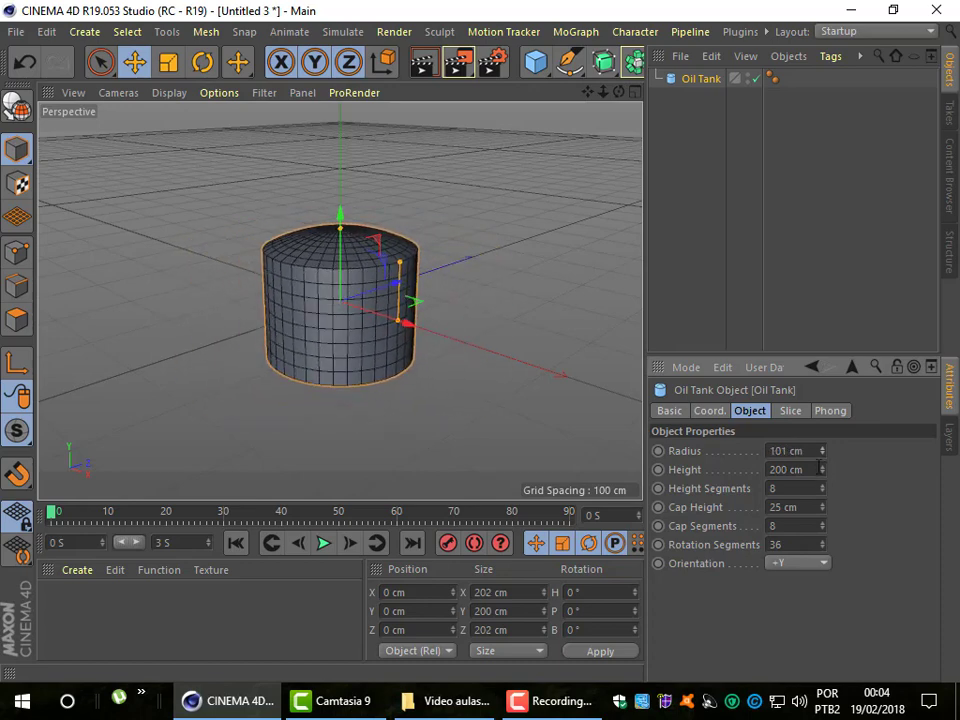
{"action": "mouse_move", "coordinate": [822, 469]}
{"action": "left_mouse_down"}
{"action": "mouse_move", "coordinate": [950, 469]}
{"action": "mouse_move", "coordinate": [807, 469]}
{"action": "mouse_move", "coordinate": [900, 488]}
{"action": "mouse_move", "coordinate": [828, 488]}
{"action": "mouse_move", "coordinate": [850, 526]}
{"action": "mouse_move", "coordinate": [870, 526]}
{"action": "mouse_move", "coordinate": [815, 541]}
{"action": "left_mouse_up"}
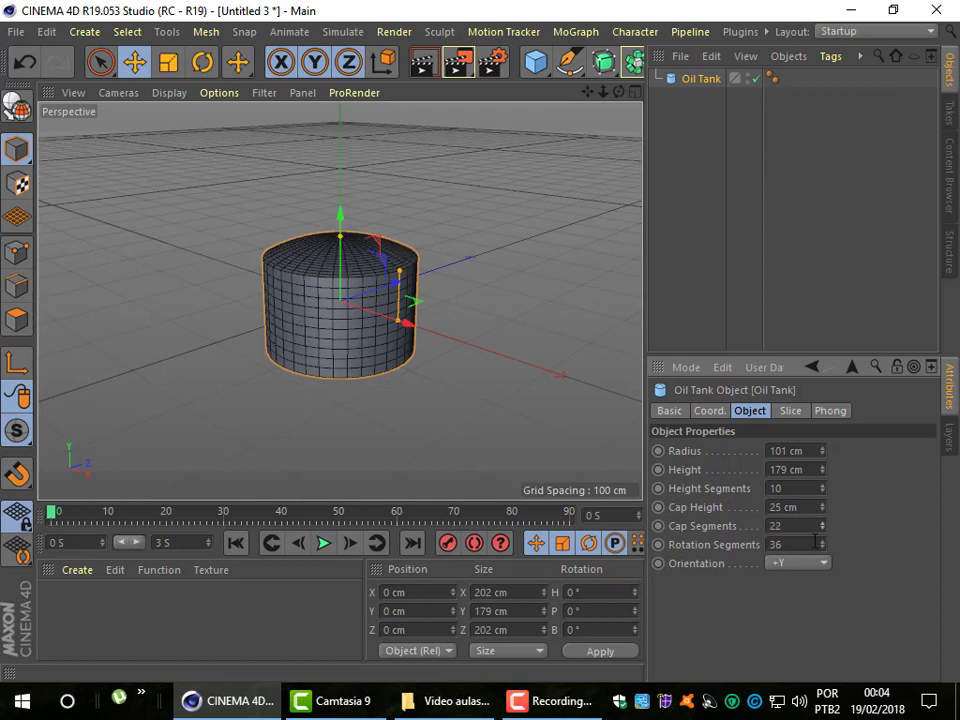
{"action": "mouse_move", "coordinate": [822, 544]}
{"action": "left_mouse_down"}
{"action": "mouse_move", "coordinate": [880, 544]}
{"action": "mouse_move", "coordinate": [825, 544]}
{"action": "mouse_move", "coordinate": [845, 544]}
{"action": "left_mouse_up"}
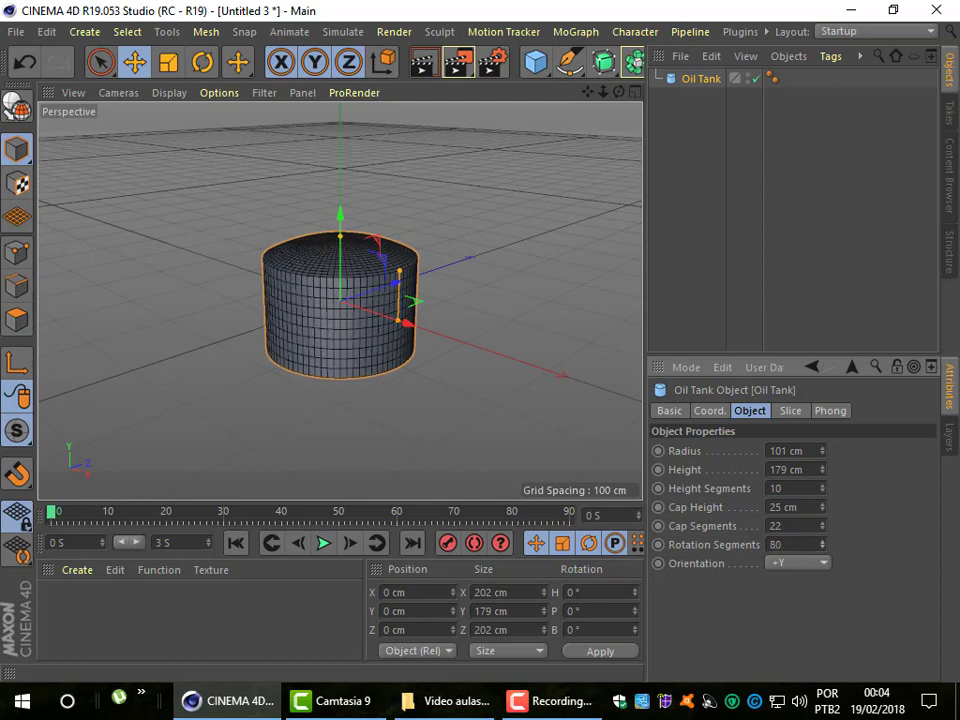
Step: Cycle the Oil Tank's orientation through +Z and +Y, ending on +X
{"action": "left_click", "coordinate": [790, 562]}
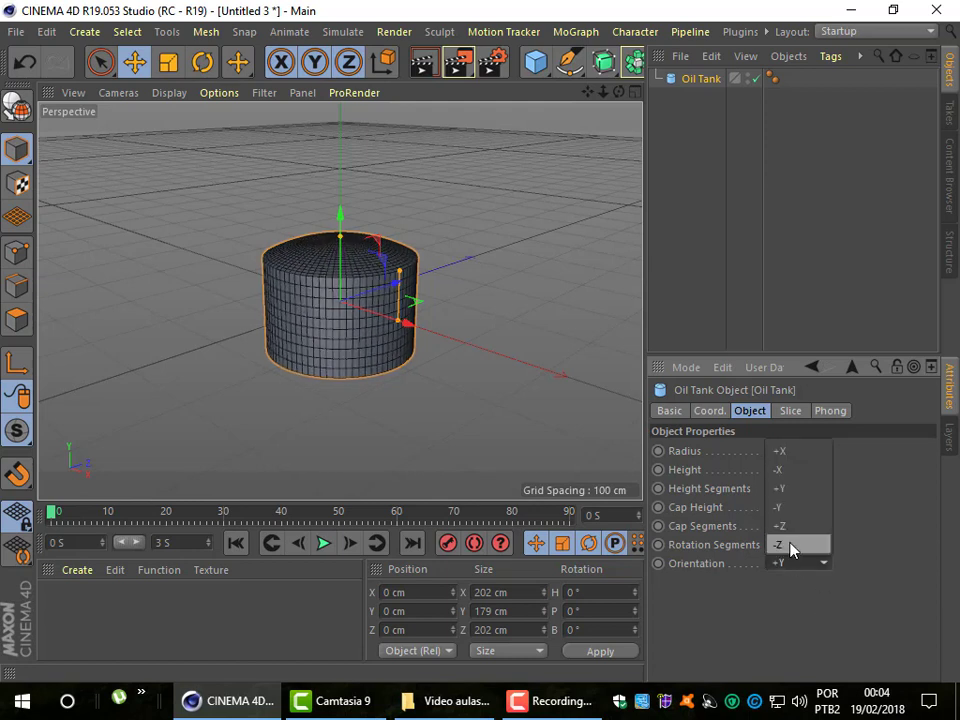
{"action": "left_click", "coordinate": [796, 527]}
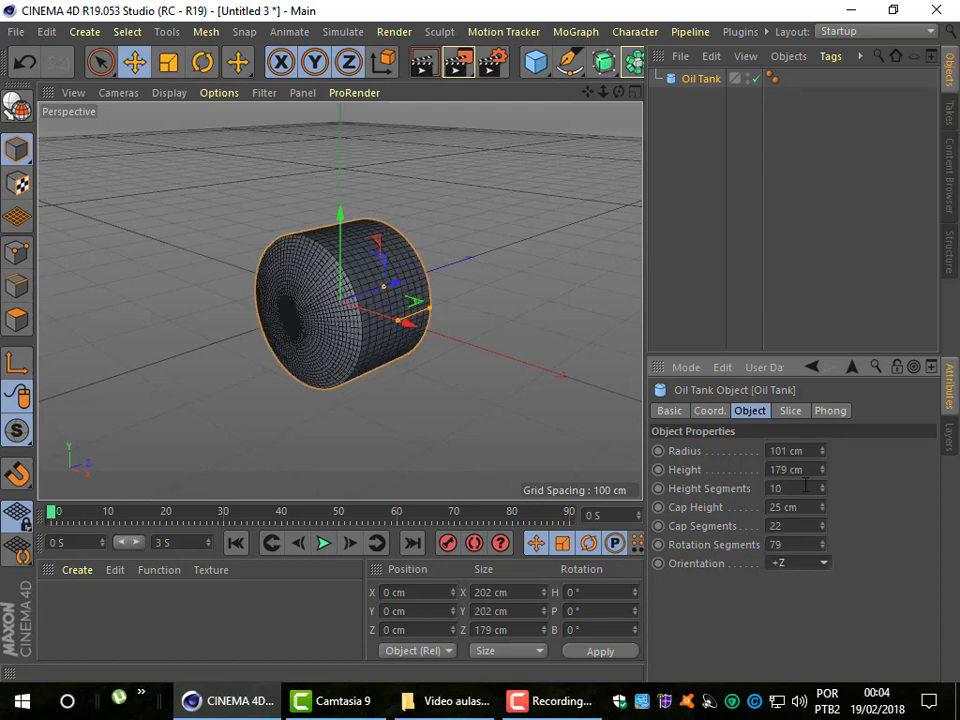
{"action": "left_click", "coordinate": [803, 566]}
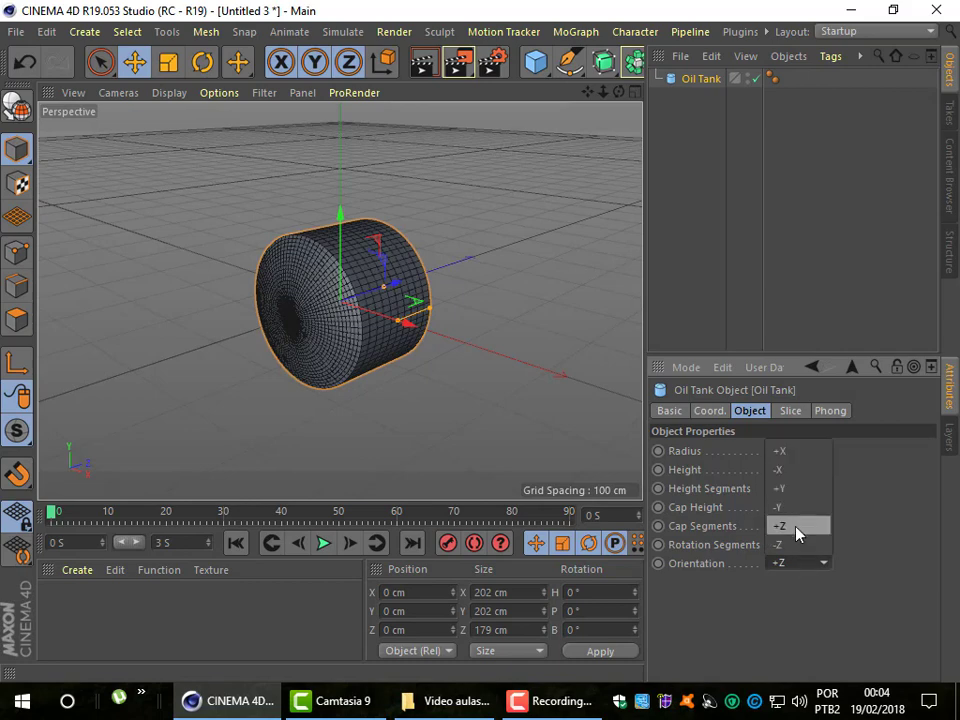
{"action": "left_click", "coordinate": [792, 490]}
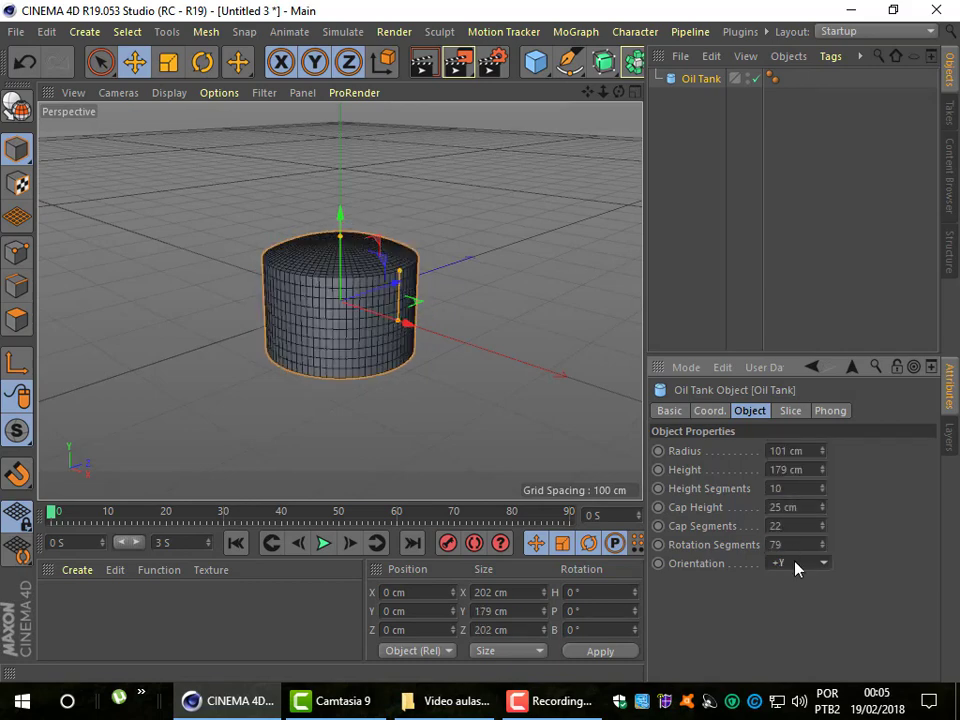
{"action": "left_click", "coordinate": [795, 563]}
{"action": "left_click", "coordinate": [792, 452]}
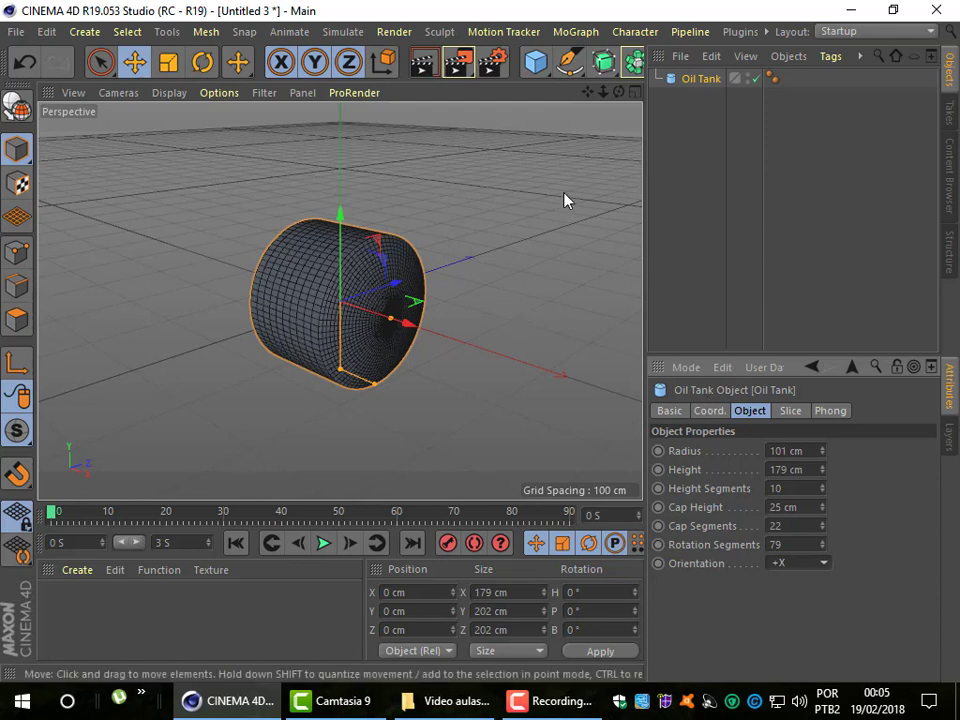
Step: Turn the Oil Tank's slice on, then off to restore the full tank
{"action": "left_click", "coordinate": [790, 411]}
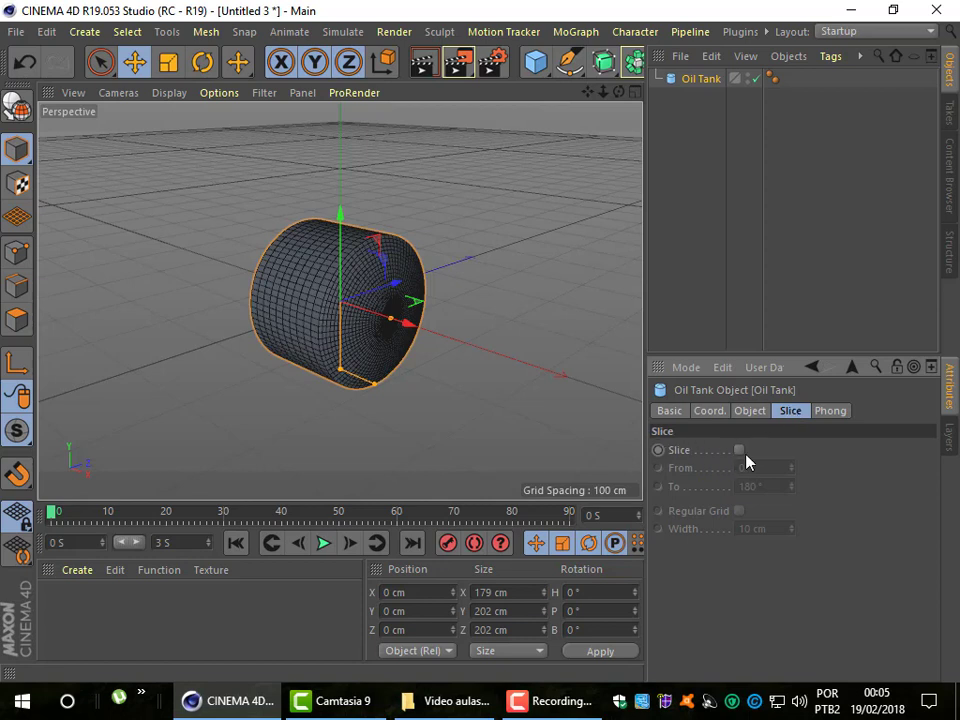
{"action": "left_click", "coordinate": [738, 451]}
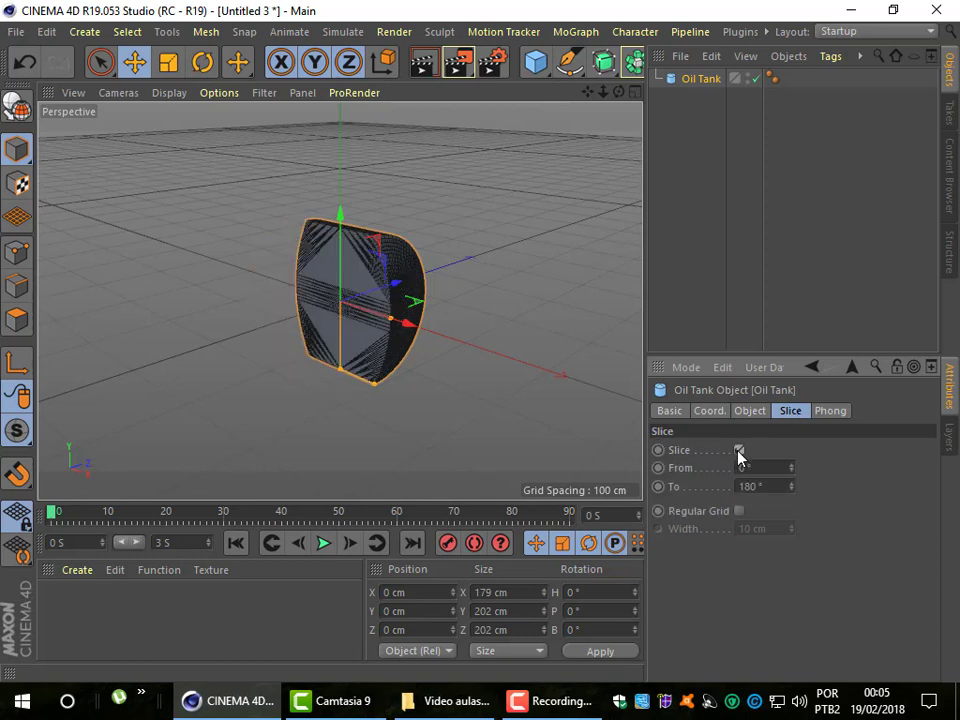
{"action": "left_click", "coordinate": [738, 451]}
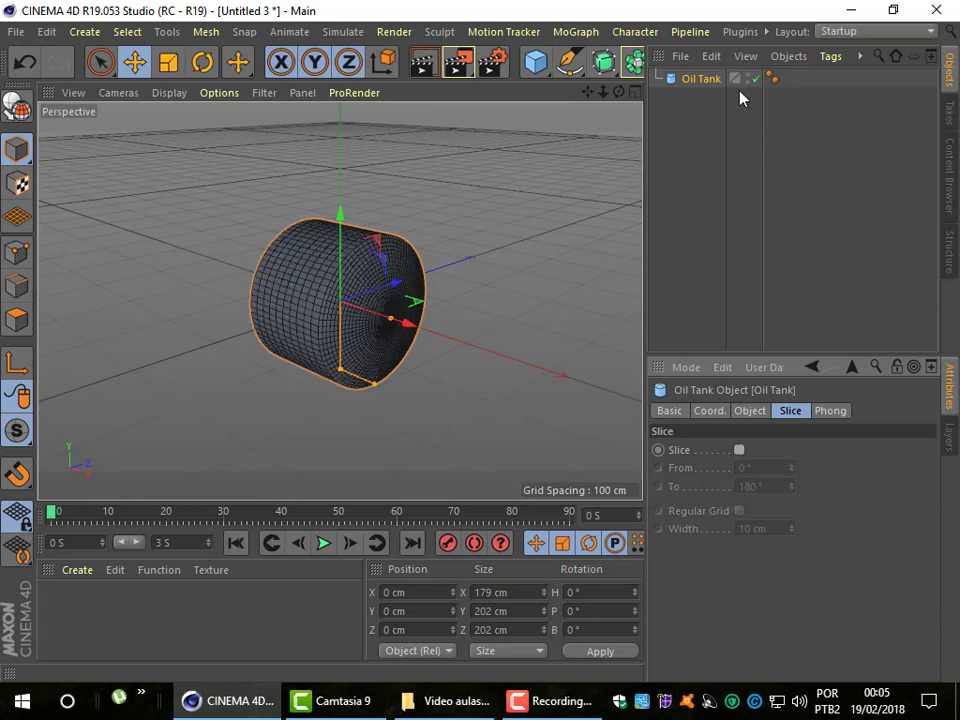
Step: Replace the Oil Tank with a new Torus primitive
{"action": "key", "text": "Delete"}
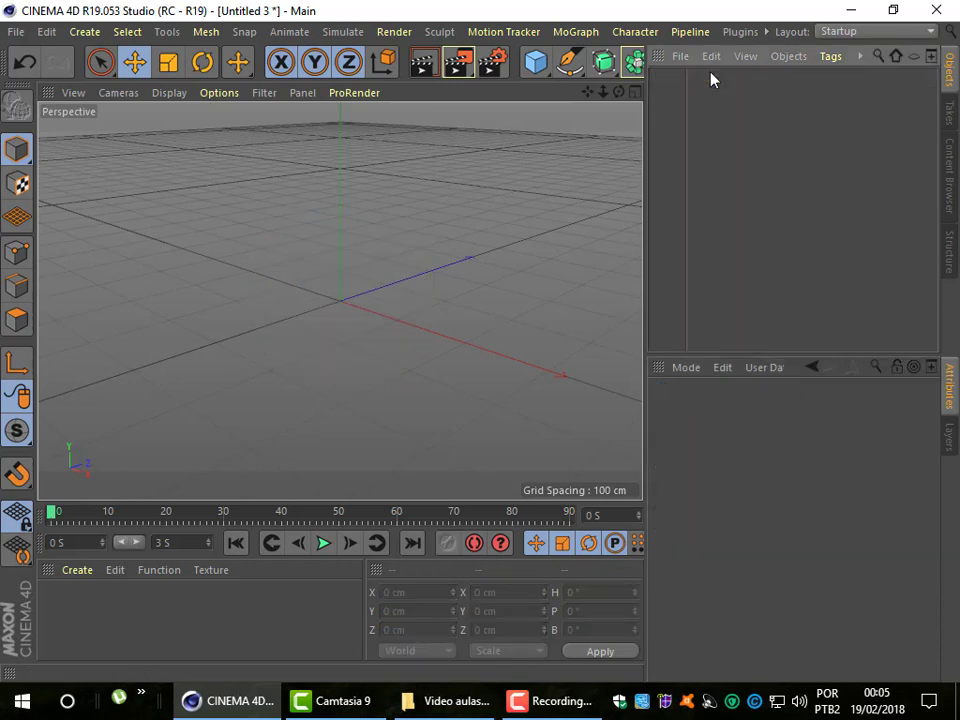
{"action": "left_click", "coordinate": [536, 62]}
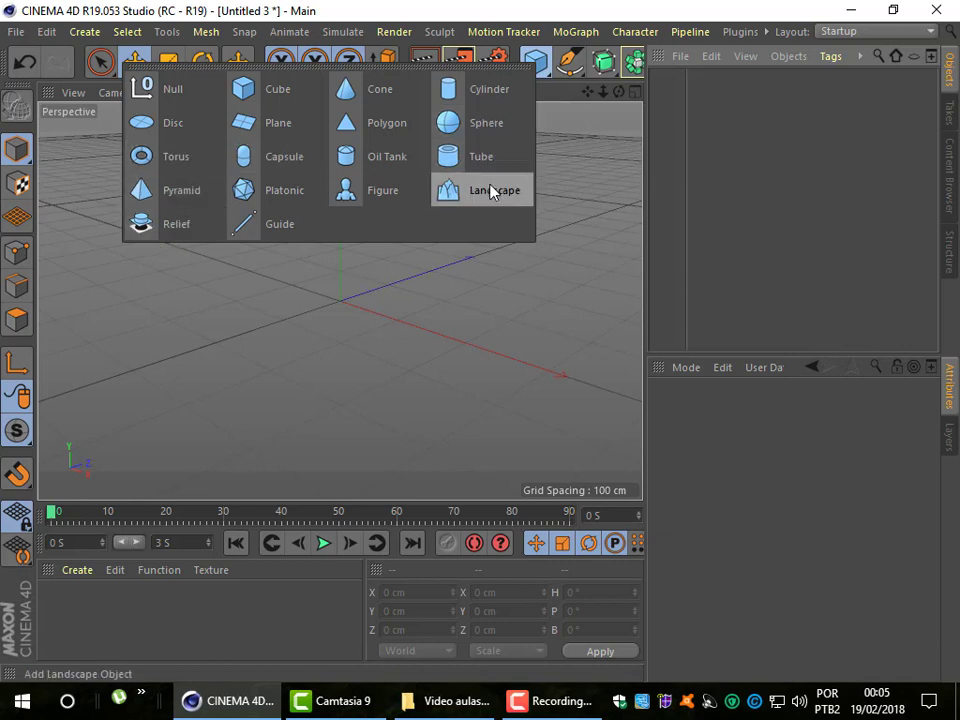
{"action": "left_click", "coordinate": [196, 160]}
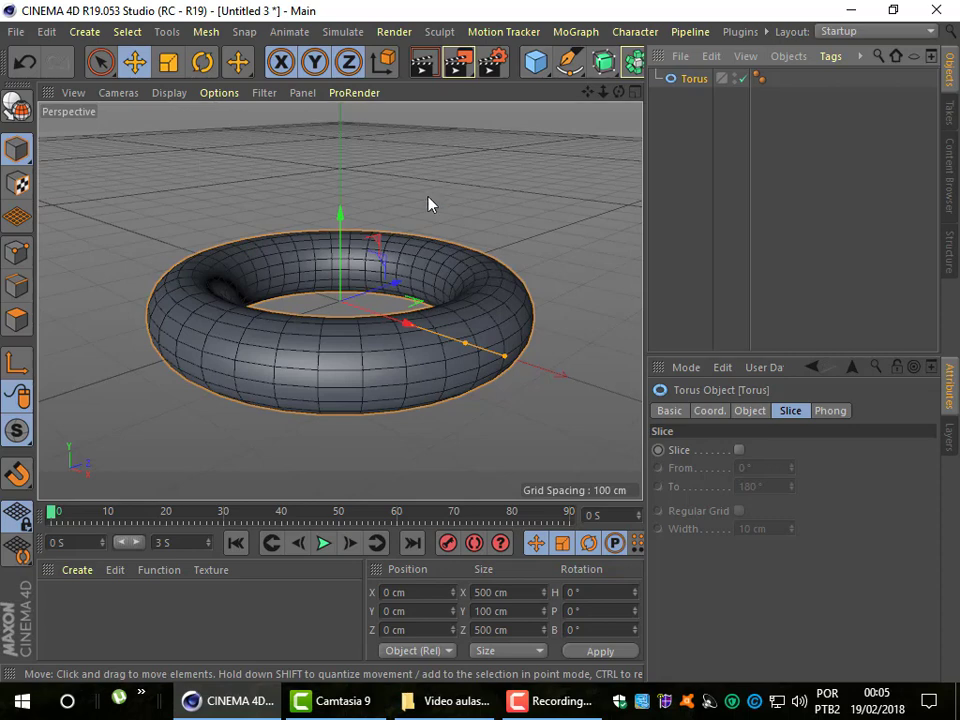
{"action": "mouse_move", "coordinate": [604, 92]}
{"action": "left_mouse_down"}
{"action": "mouse_move", "coordinate": [619, 103]}
{"action": "mouse_move", "coordinate": [600, 96]}
{"action": "left_mouse_up"}
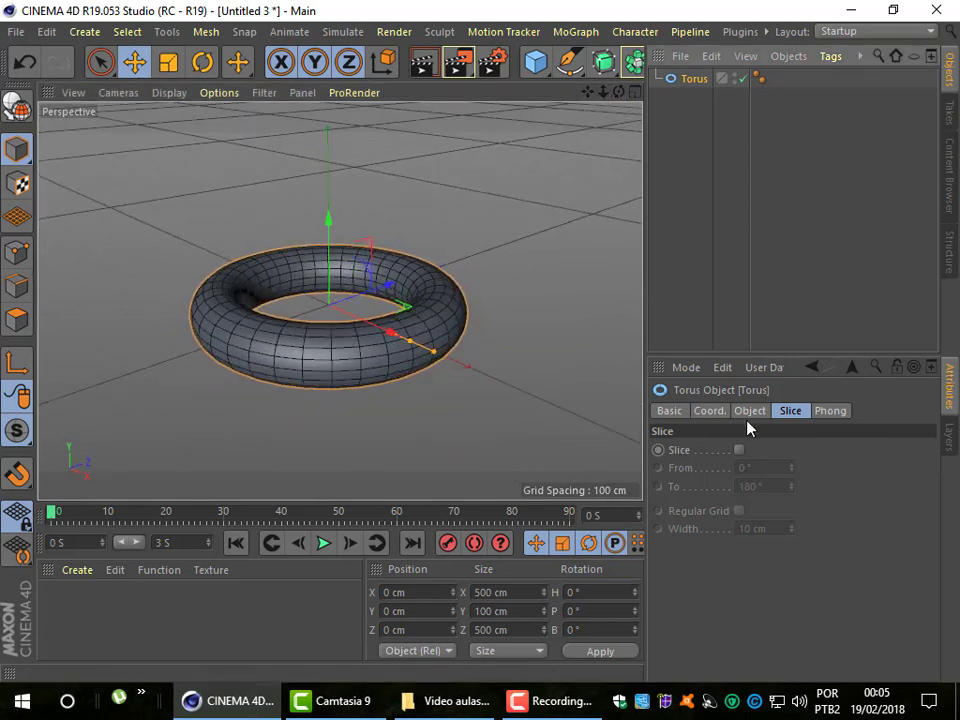
Step: Set torus ring radius 219 cm, 92 ring segments, pipe radius 61 cm, 45 pipe segments
{"action": "left_click", "coordinate": [748, 412]}
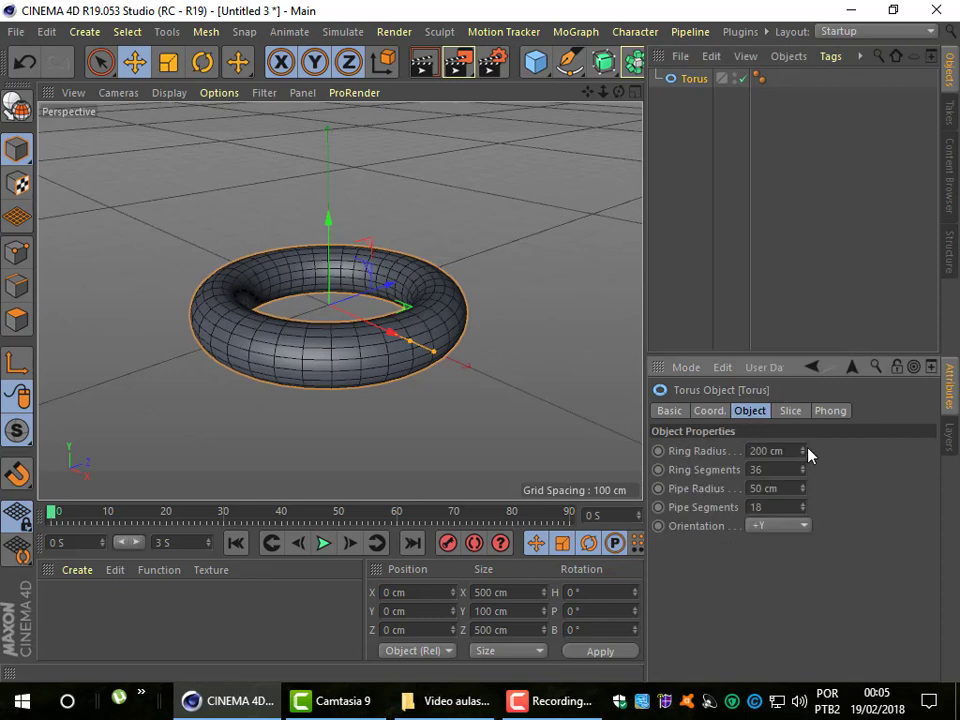
{"action": "mouse_move", "coordinate": [806, 451]}
{"action": "left_mouse_down"}
{"action": "mouse_move", "coordinate": [860, 448]}
{"action": "mouse_move", "coordinate": [619, 281]}
{"action": "left_mouse_up"}
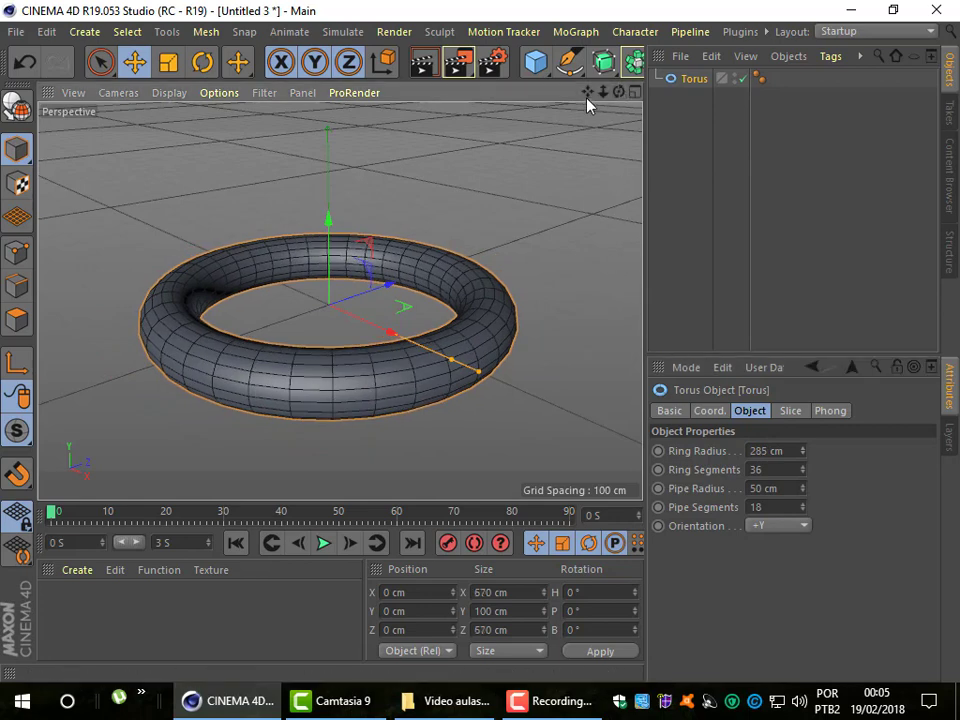
{"action": "mouse_move", "coordinate": [618, 91]}
{"action": "left_mouse_down"}
{"action": "mouse_move", "coordinate": [620, 112]}
{"action": "mouse_move", "coordinate": [605, 104]}
{"action": "left_mouse_up"}
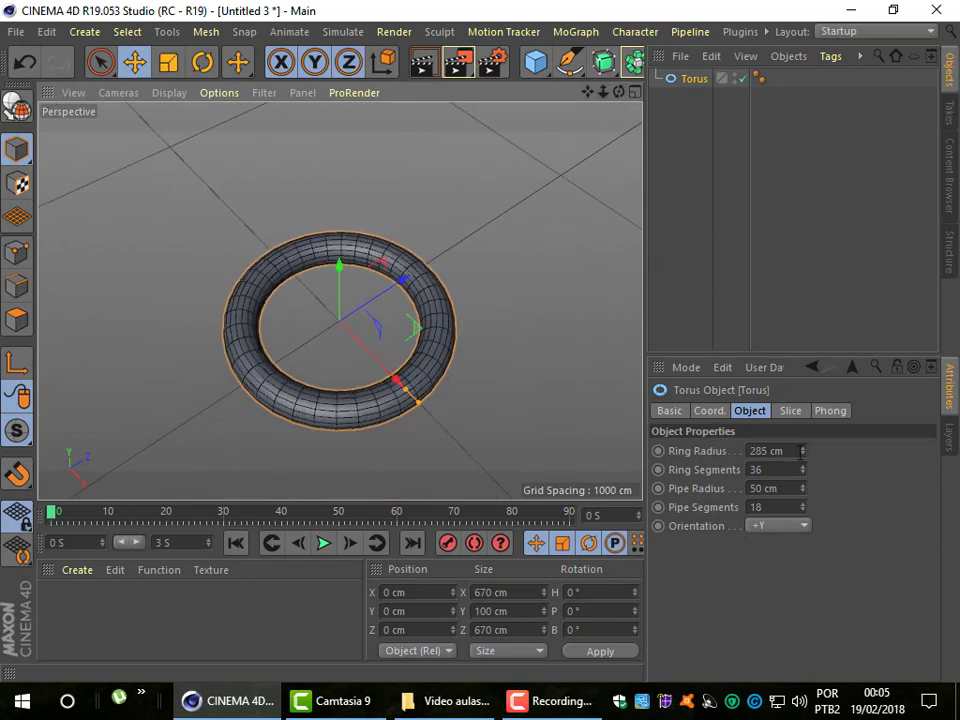
{"action": "mouse_move", "coordinate": [802, 451]}
{"action": "left_mouse_down"}
{"action": "mouse_move", "coordinate": [806, 483]}
{"action": "mouse_move", "coordinate": [802, 466]}
{"action": "left_mouse_up"}
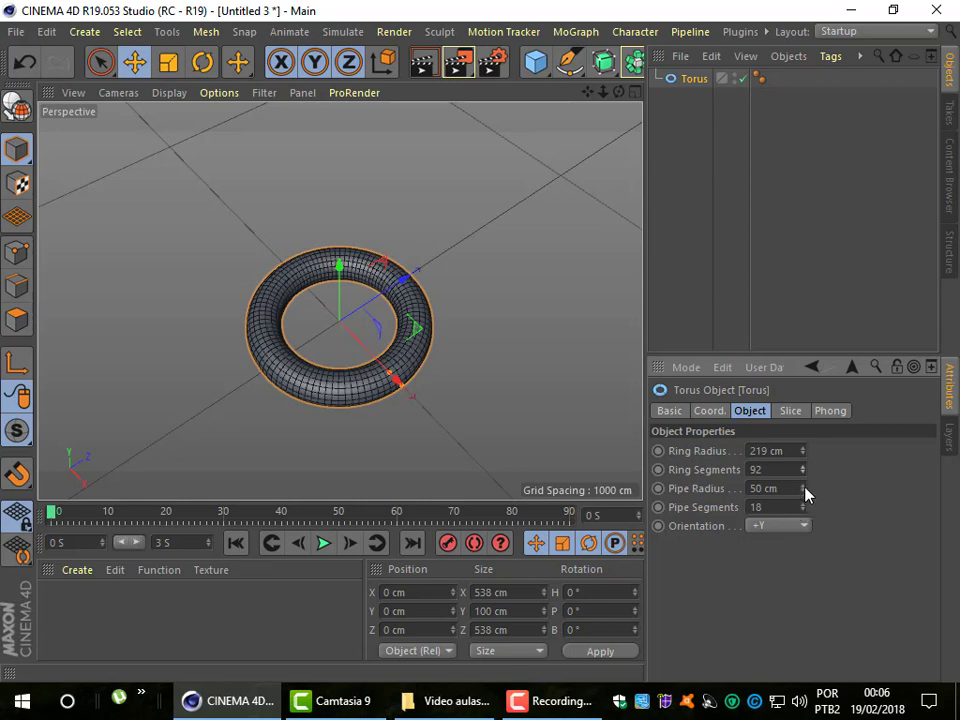
{"action": "left_click_drag", "start_coordinate": [802, 488], "coordinate": [802, 478]}
{"action": "mouse_move", "coordinate": [802, 488]}
{"action": "left_mouse_down"}
{"action": "mouse_move", "coordinate": [802, 470]}
{"action": "mouse_move", "coordinate": [802, 500]}
{"action": "left_mouse_up"}
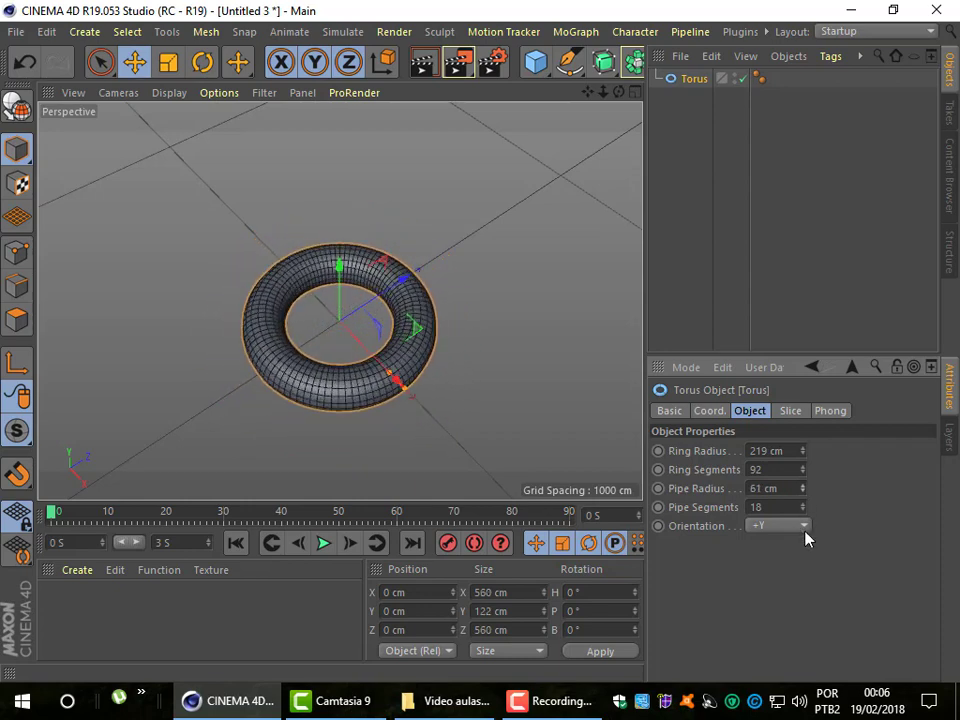
{"action": "left_click_drag", "start_coordinate": [802, 512], "coordinate": [802, 505]}
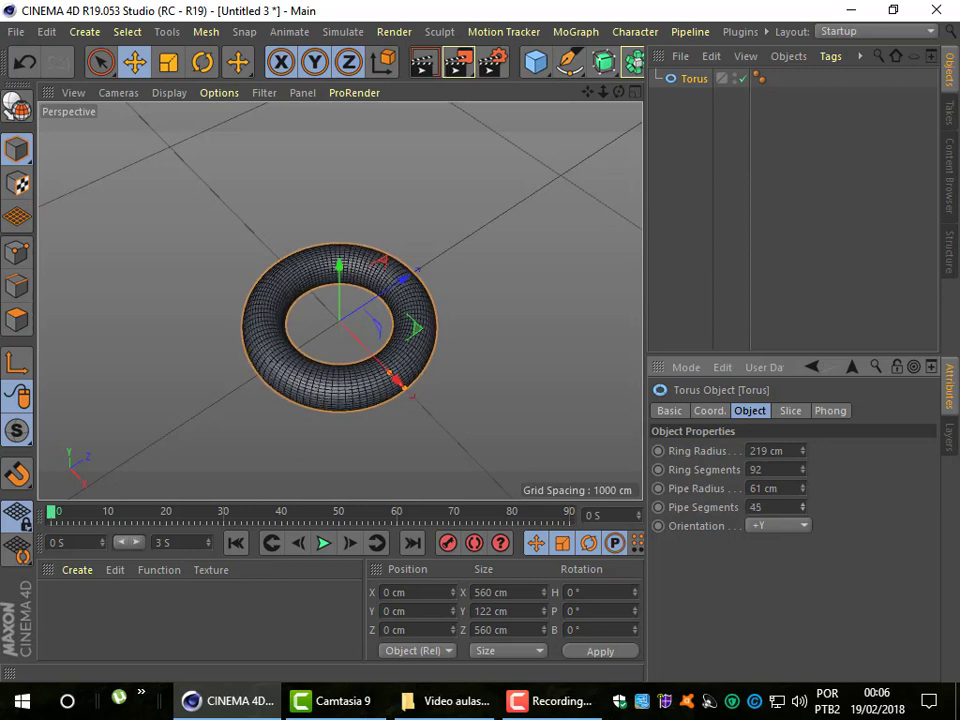
Step: Switch the torus orientation from +X to +Z and back to +X, then remove it
{"action": "left_click", "coordinate": [805, 525]}
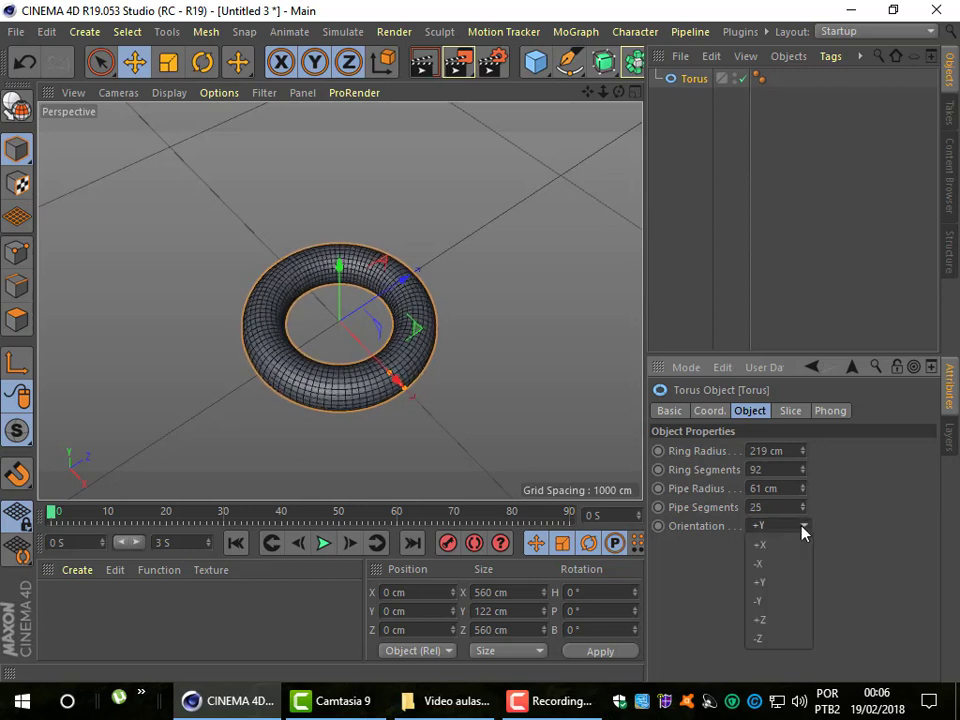
{"action": "left_click", "coordinate": [786, 544]}
{"action": "left_click", "coordinate": [805, 525]}
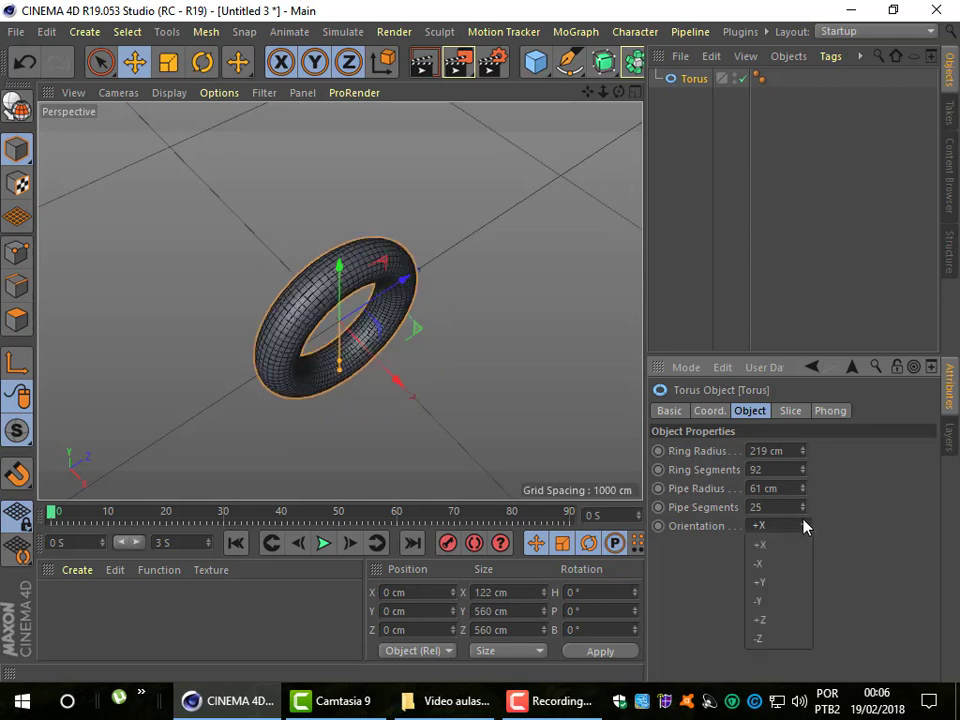
{"action": "left_click", "coordinate": [784, 620]}
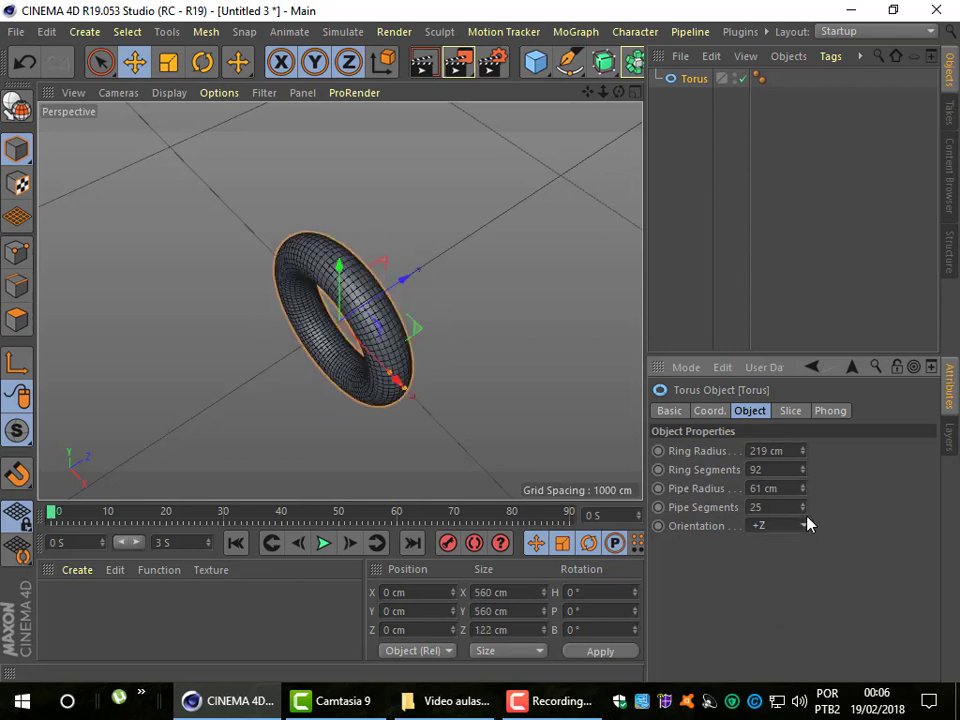
{"action": "left_click", "coordinate": [805, 525]}
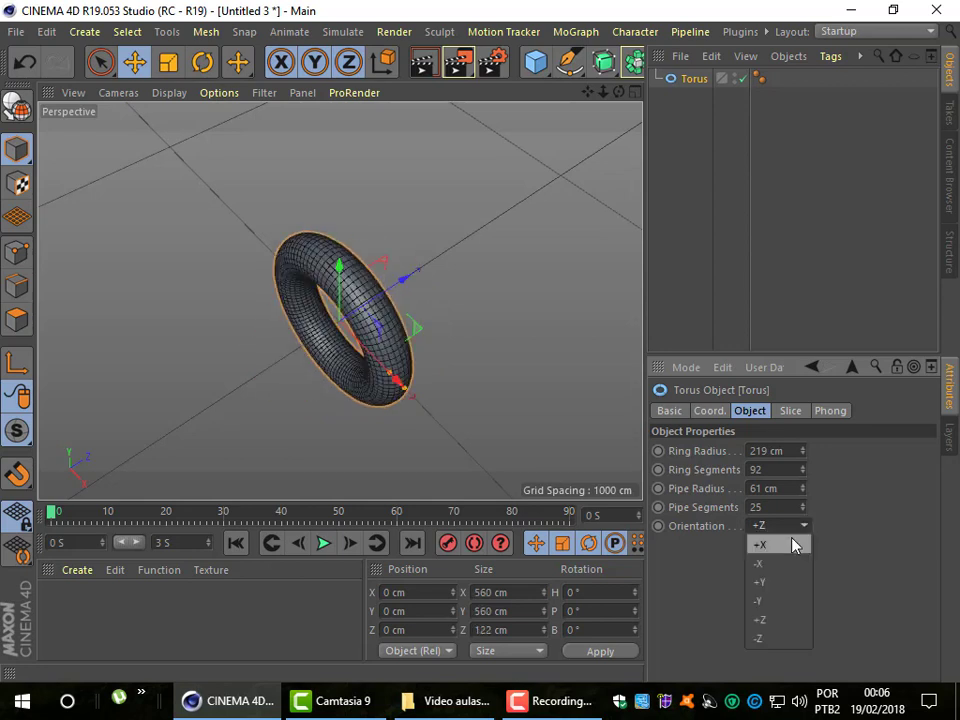
{"action": "left_click", "coordinate": [790, 544]}
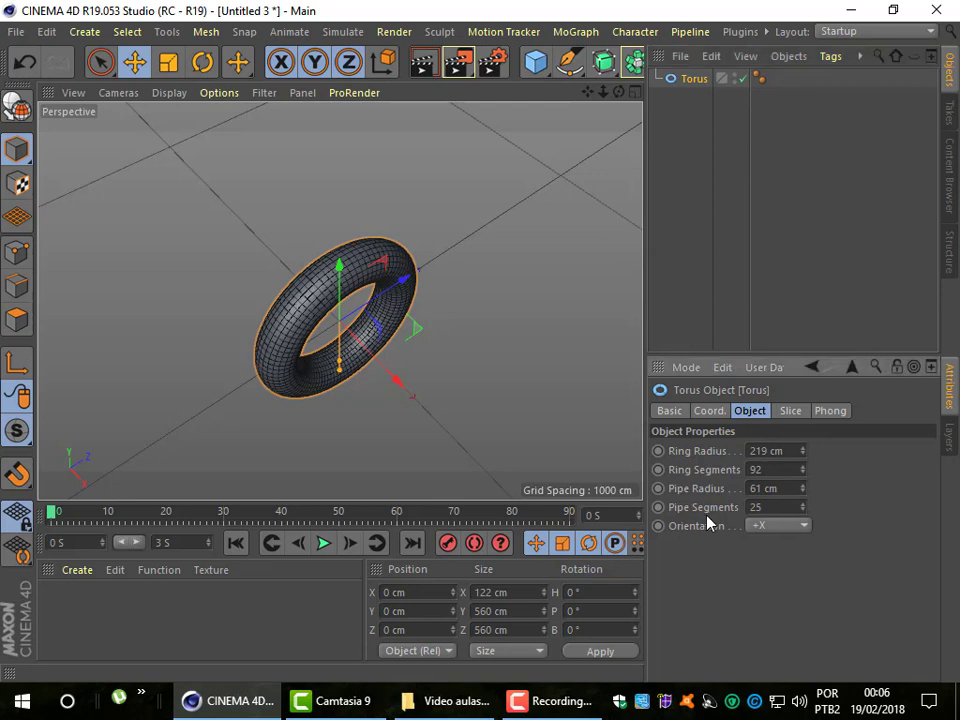
{"action": "key", "text": "ctrl+z"}
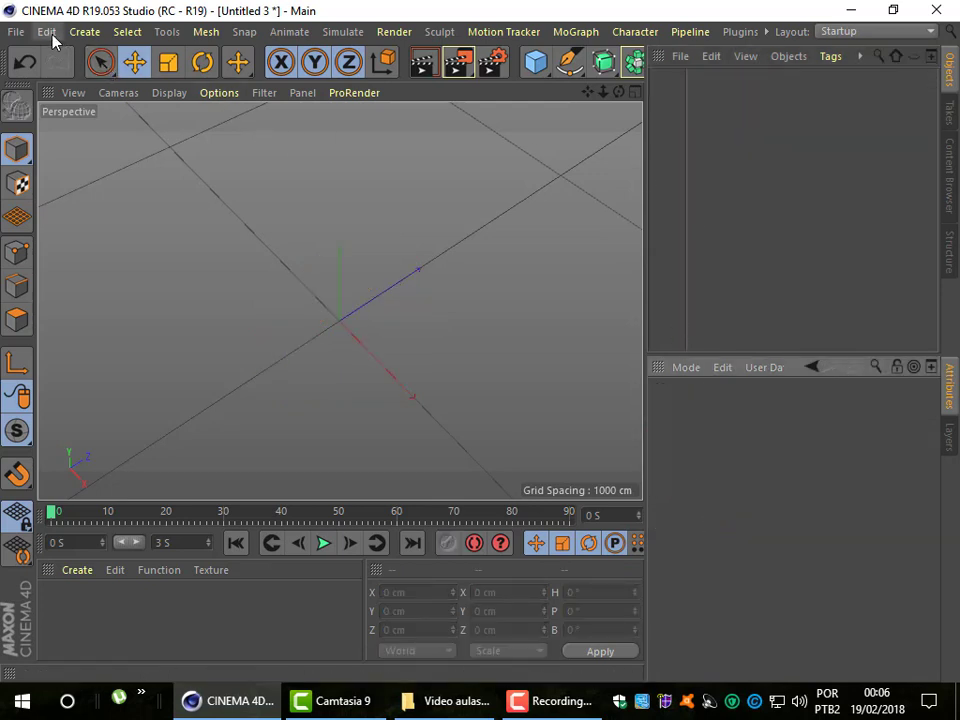
Step: Close all projects discarding changes, leaving an empty Untitled 4 with the primitives list shown
{"action": "left_click", "coordinate": [50, 33]}
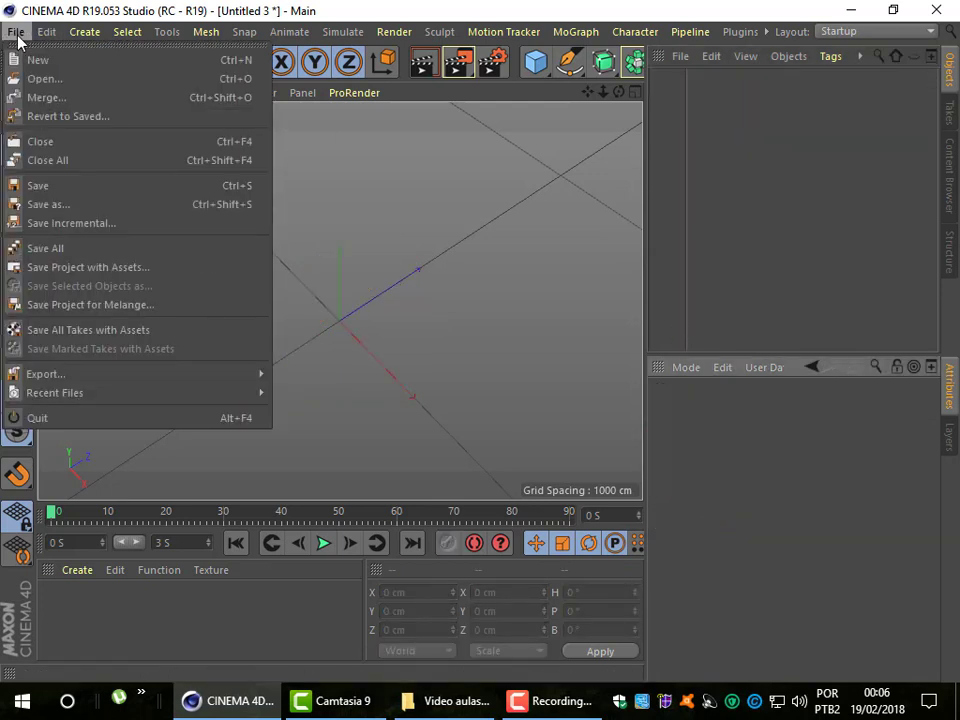
{"action": "left_click", "coordinate": [51, 162]}
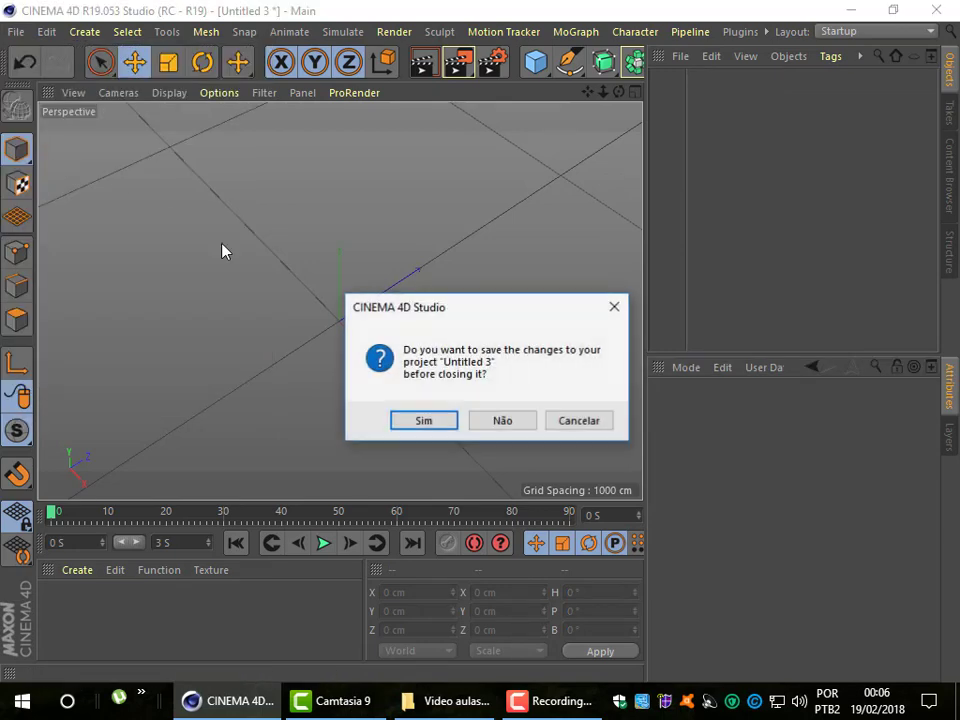
{"action": "left_click", "coordinate": [488, 420]}
{"action": "left_click", "coordinate": [541, 68]}
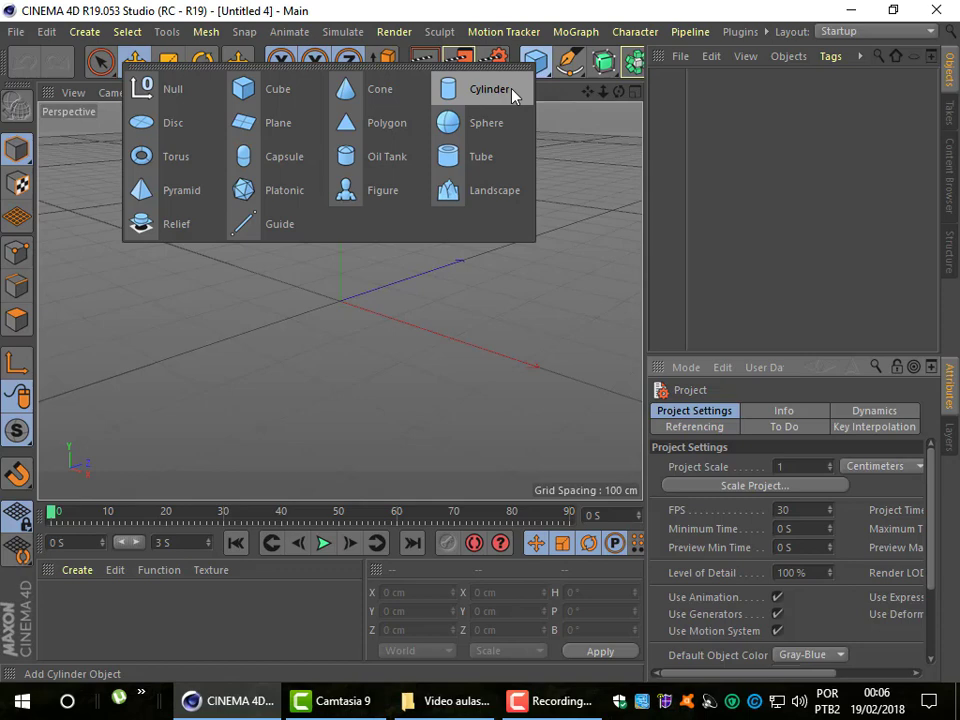
Step: Add a Figure, move it on X, set 150 cm height and 26 segments, then delete it
{"action": "left_click", "coordinate": [394, 204]}
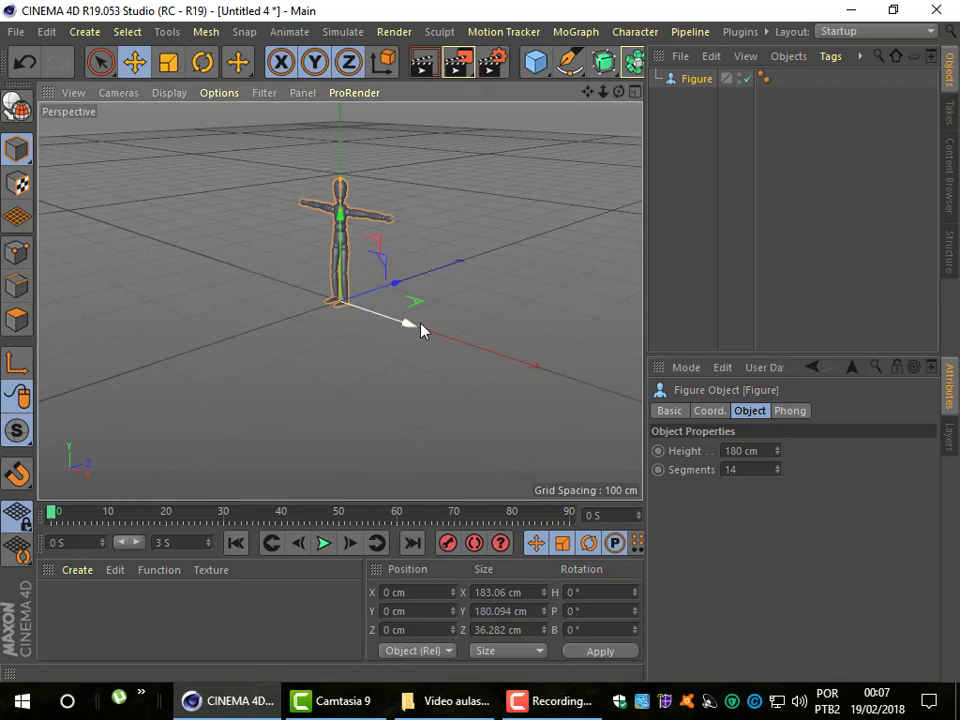
{"action": "left_click_drag", "start_coordinate": [421, 331], "coordinate": [420, 343]}
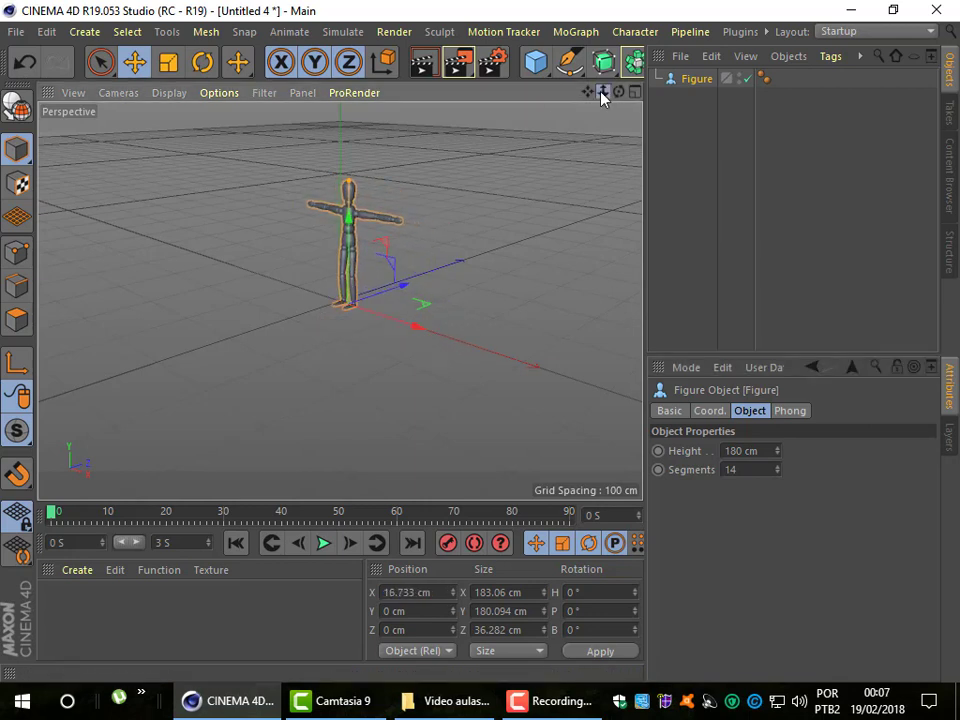
{"action": "mouse_move", "coordinate": [603, 96]}
{"action": "left_mouse_down"}
{"action": "mouse_move", "coordinate": [620, 96]}
{"action": "mouse_move", "coordinate": [595, 103]}
{"action": "mouse_move", "coordinate": [605, 100]}
{"action": "left_mouse_up"}
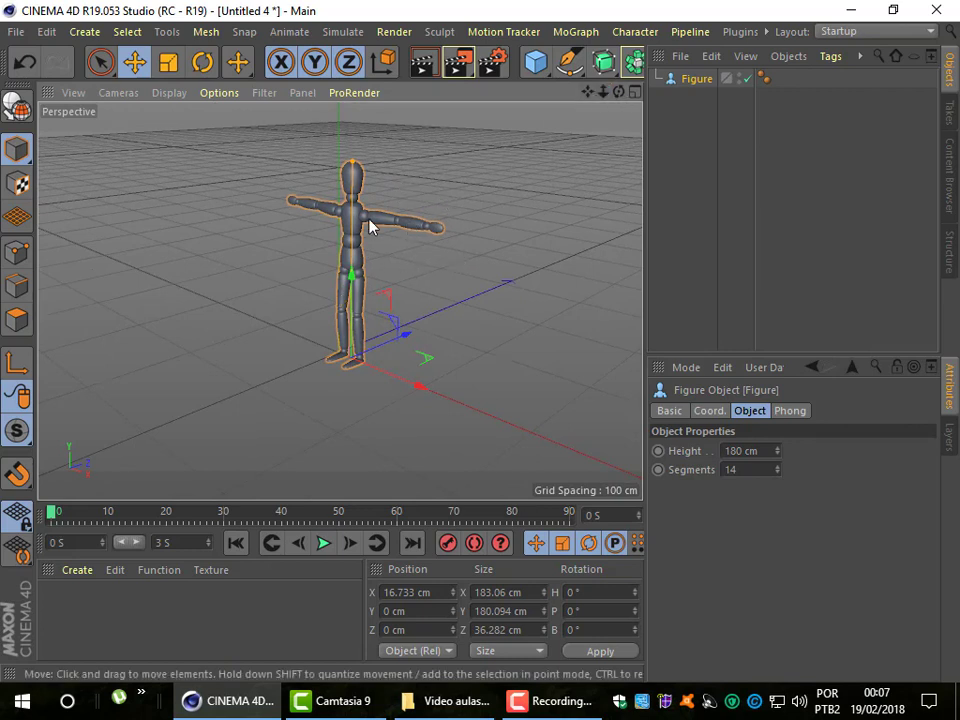
{"action": "left_click_drag", "start_coordinate": [617, 91], "coordinate": [660, 100]}
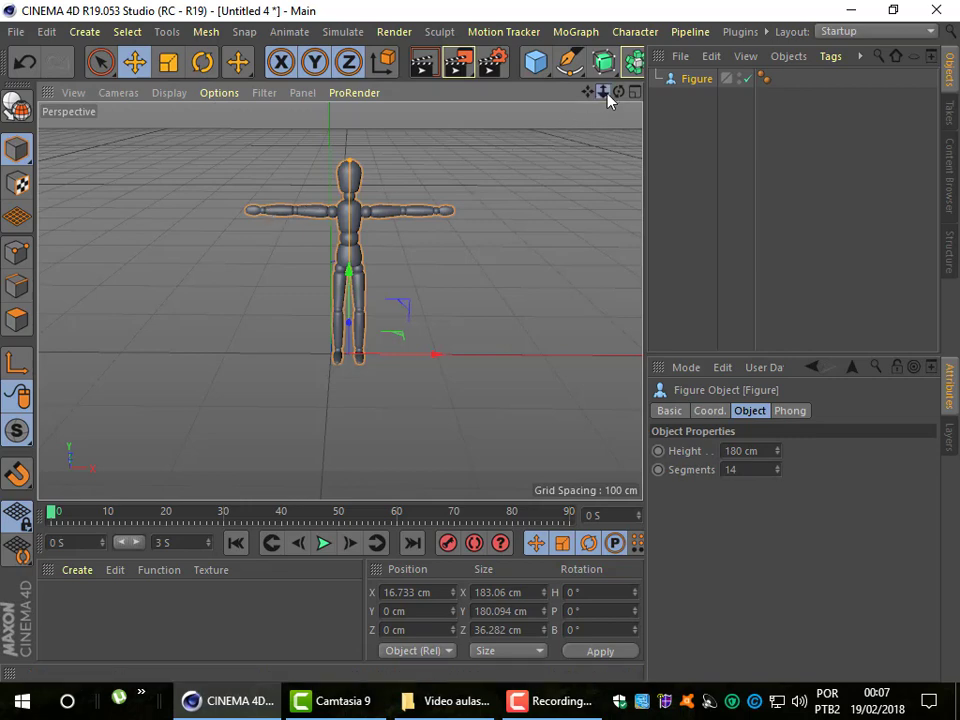
{"action": "mouse_move", "coordinate": [603, 91]}
{"action": "left_mouse_down"}
{"action": "mouse_move", "coordinate": [612, 104]}
{"action": "mouse_move", "coordinate": [589, 94]}
{"action": "mouse_move", "coordinate": [660, 100]}
{"action": "left_mouse_up"}
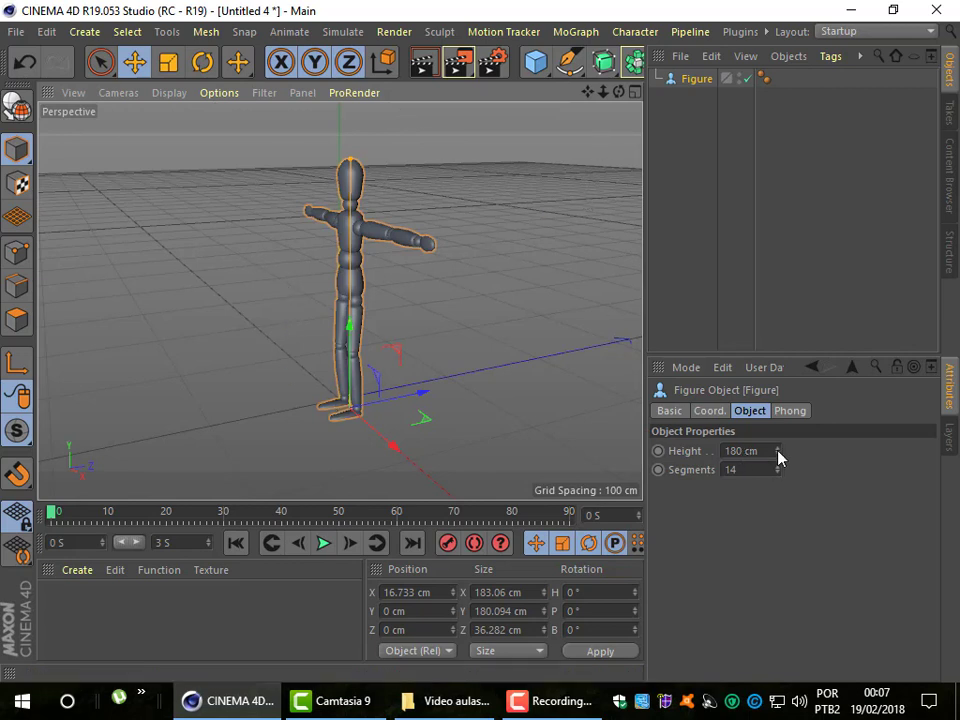
{"action": "mouse_move", "coordinate": [777, 452]}
{"action": "left_mouse_down"}
{"action": "mouse_move", "coordinate": [777, 440]}
{"action": "mouse_move", "coordinate": [773, 475]}
{"action": "mouse_move", "coordinate": [780, 430]}
{"action": "left_mouse_up"}
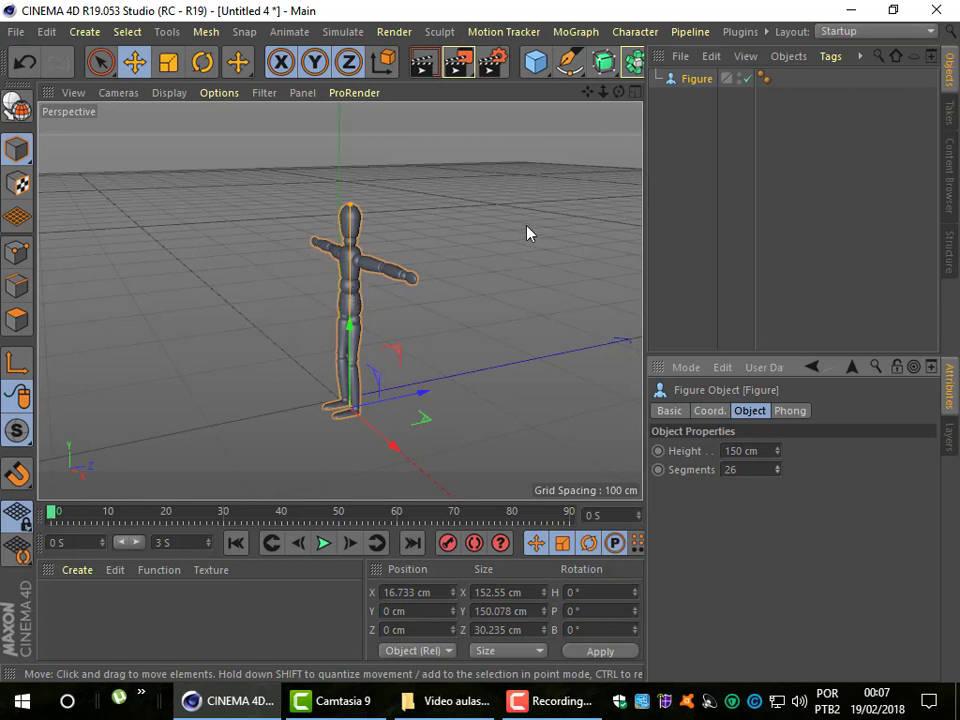
{"action": "key", "text": "Delete"}
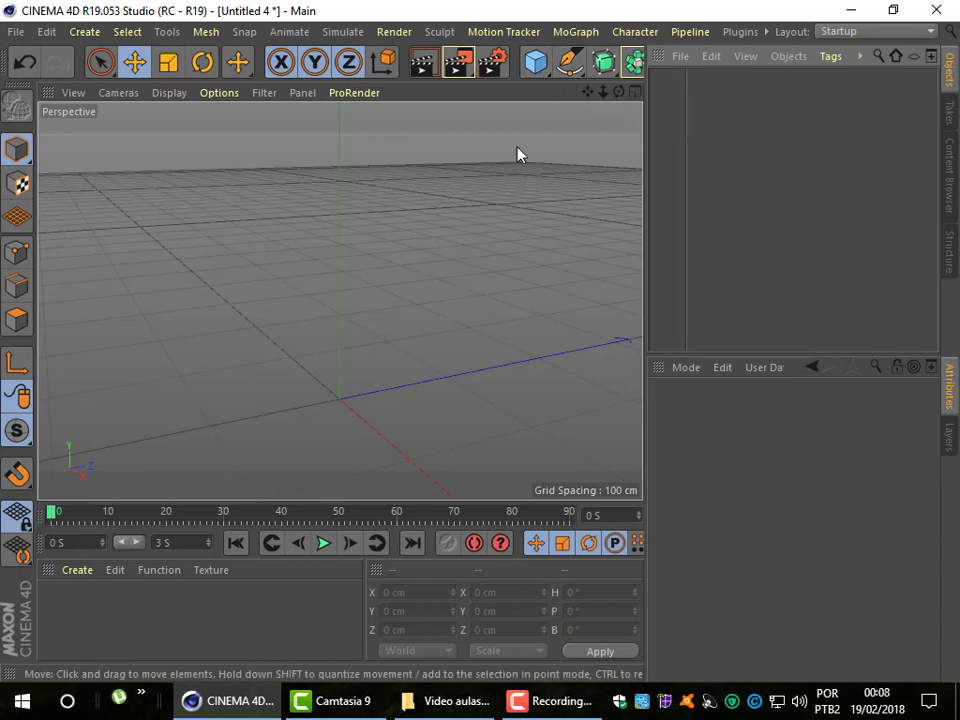
Step: Add a Landscape and raise it to 83.247 cm on the Y axis
{"action": "left_click", "coordinate": [540, 68]}
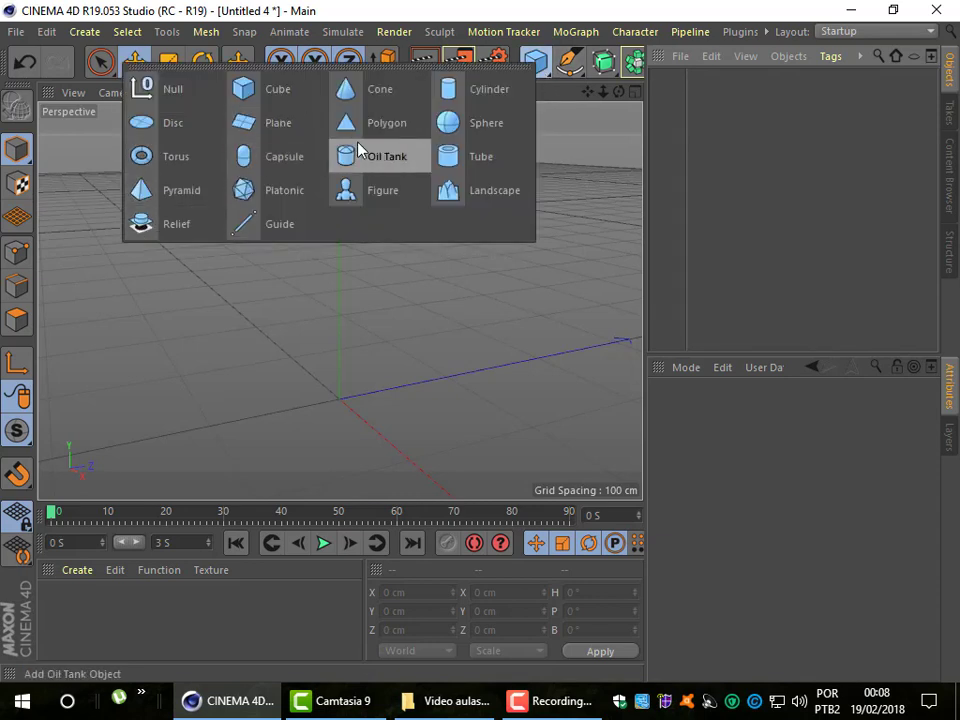
{"action": "left_click", "coordinate": [495, 195]}
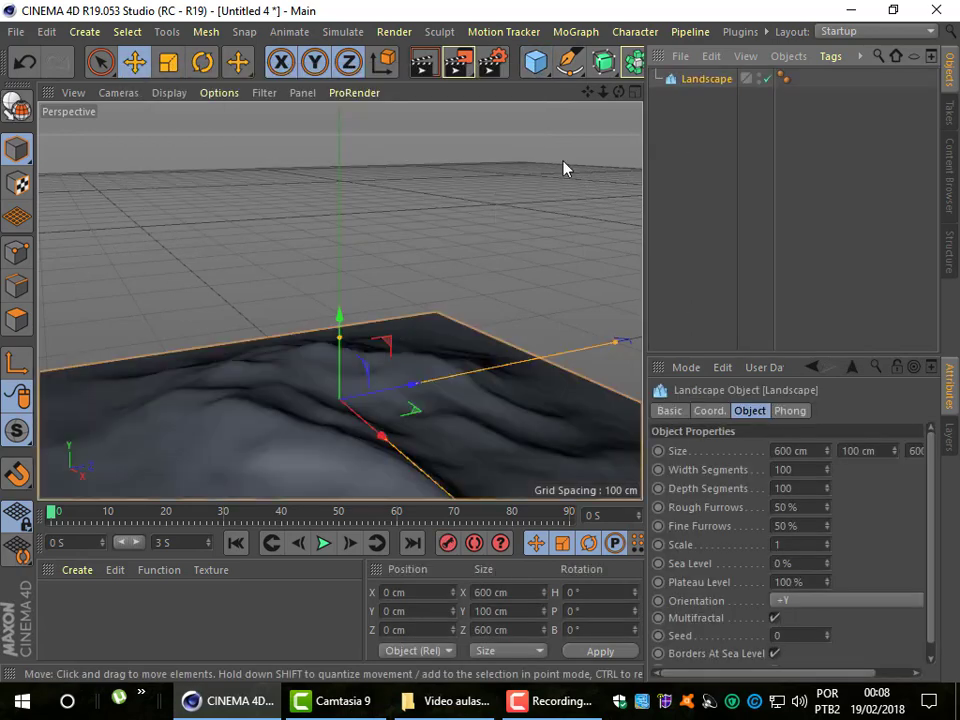
{"action": "scroll", "coordinate": [370, 308], "scroll_direction": "down", "scroll_amount": 3}
{"action": "scroll", "coordinate": [370, 308], "scroll_direction": "down", "scroll_amount": 3}
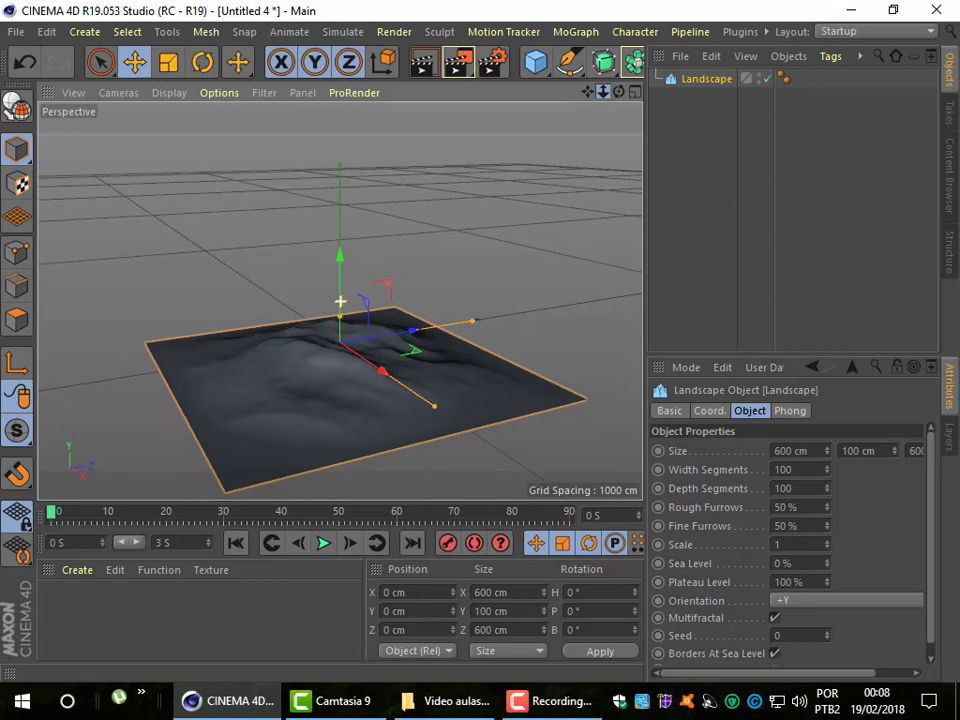
{"action": "left_click_drag", "start_coordinate": [341, 256], "coordinate": [341, 210]}
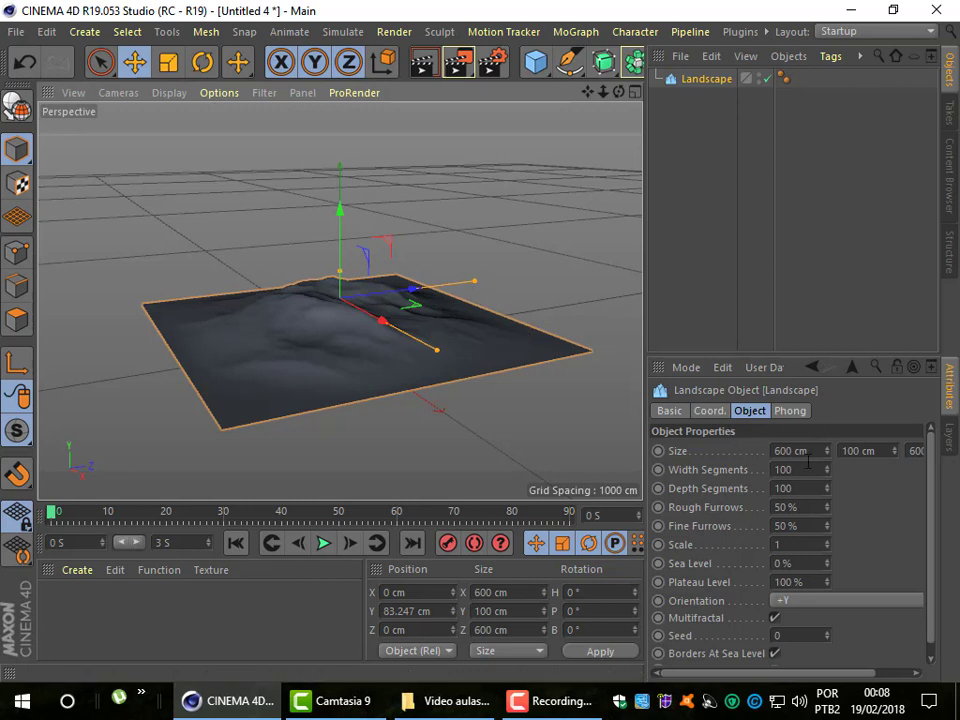
Step: Size the Landscape 671 × 163 × 662 cm with 129 width segments
{"action": "left_click_drag", "start_coordinate": [826, 455], "coordinate": [797, 468]}
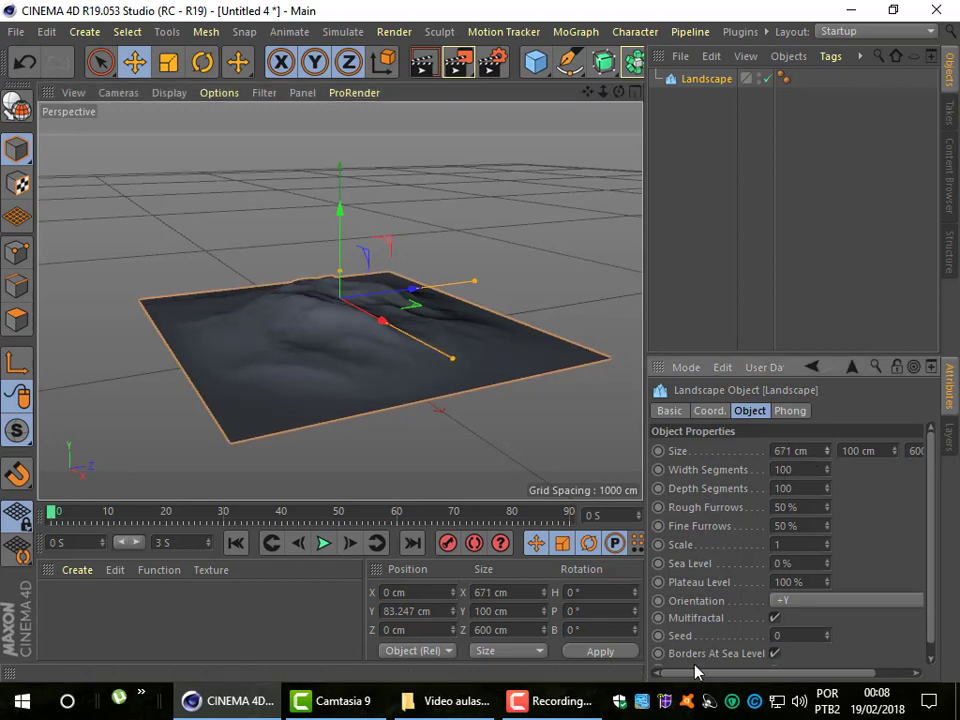
{"action": "left_click_drag", "start_coordinate": [692, 672], "coordinate": [776, 676]}
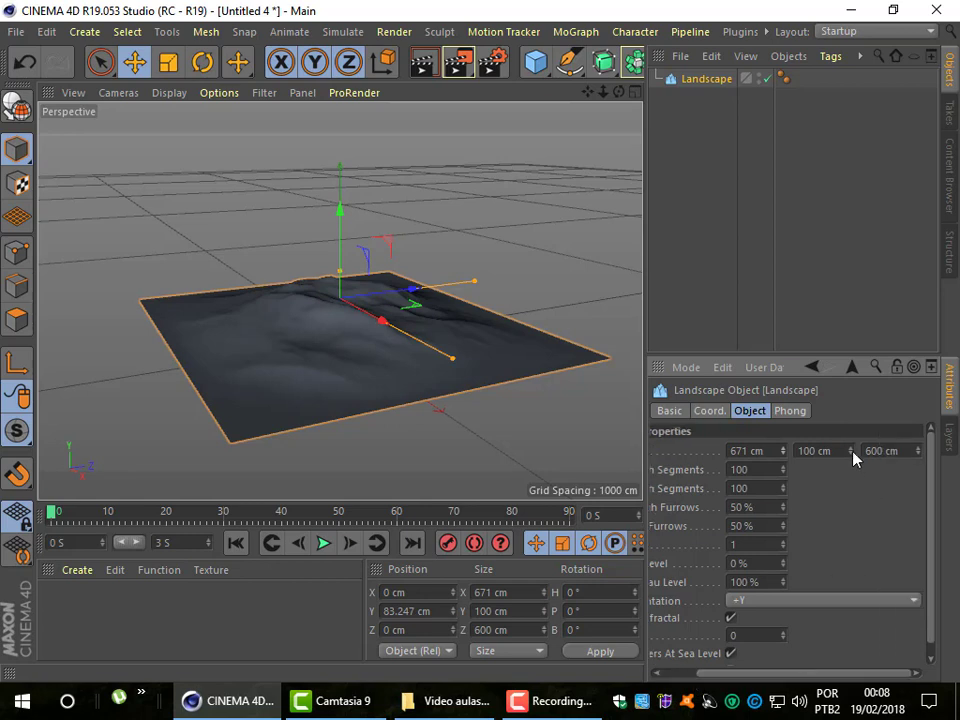
{"action": "left_click_drag", "start_coordinate": [853, 452], "coordinate": [880, 495]}
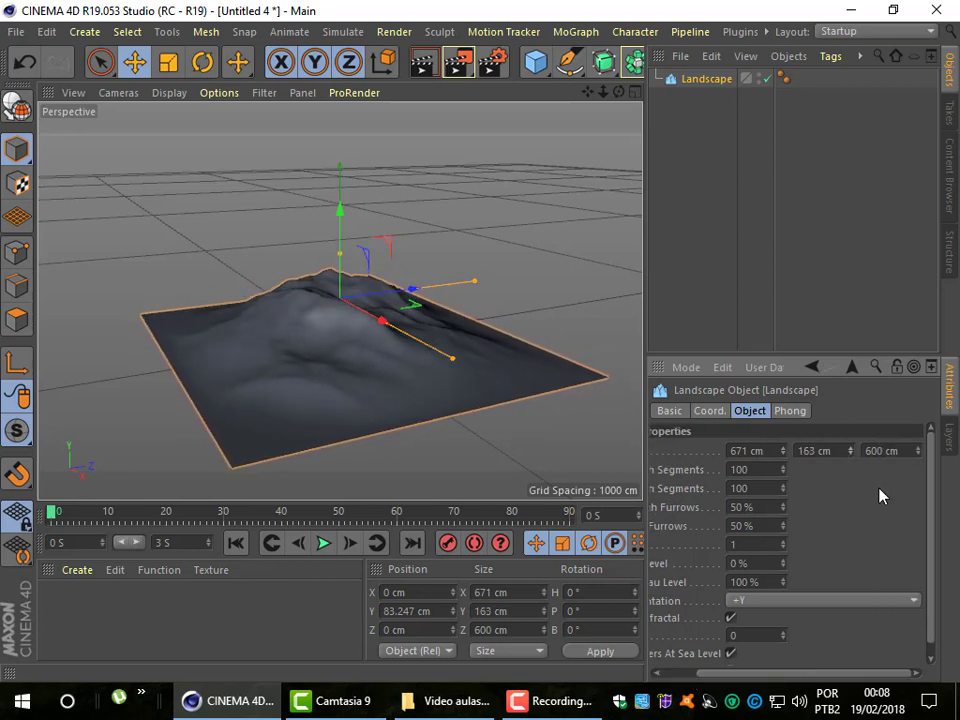
{"action": "mouse_move", "coordinate": [918, 451]}
{"action": "left_mouse_down"}
{"action": "mouse_move", "coordinate": [918, 438]}
{"action": "mouse_move", "coordinate": [795, 621]}
{"action": "left_mouse_up"}
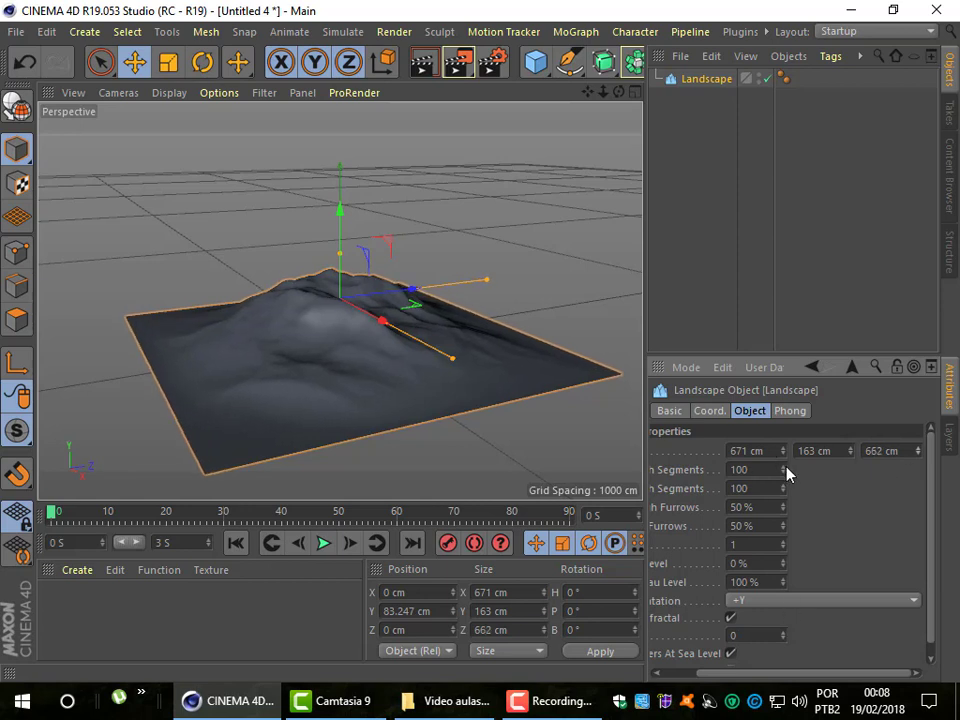
{"action": "mouse_move", "coordinate": [783, 469]}
{"action": "left_mouse_down"}
{"action": "mouse_move", "coordinate": [733, 697]}
{"action": "mouse_move", "coordinate": [681, 673]}
{"action": "left_mouse_up"}
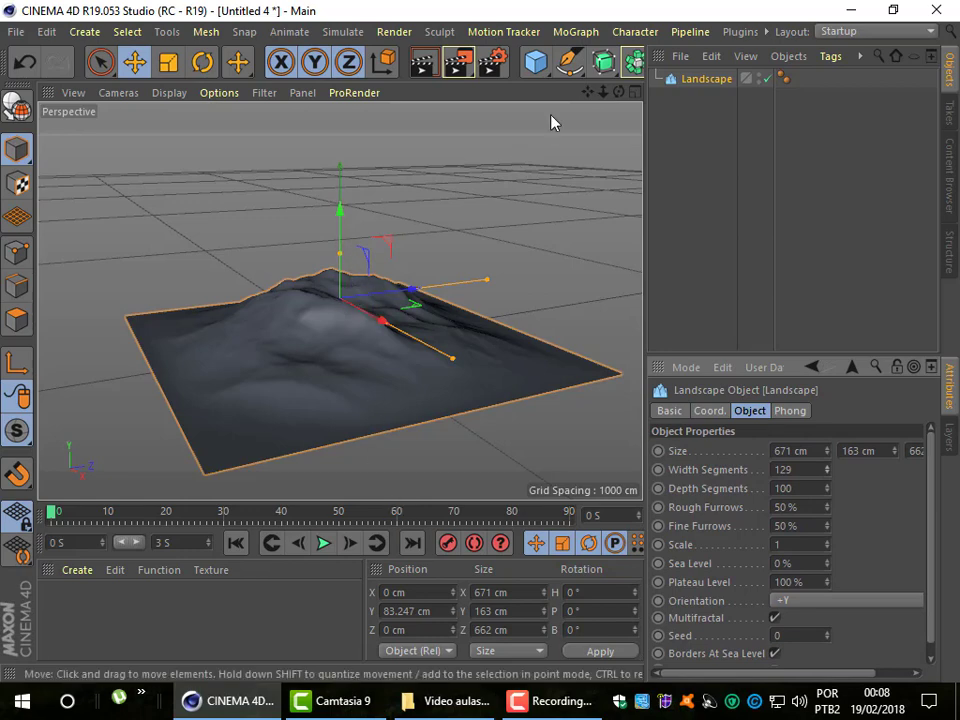
Step: Raise the Landscape to Y 140.362 cm; set 66/127 segments, scale 1.48, sea level 47%
{"action": "mouse_move", "coordinate": [620, 93]}
{"action": "left_mouse_down"}
{"action": "mouse_move", "coordinate": [590, 120]}
{"action": "mouse_move", "coordinate": [620, 93]}
{"action": "left_mouse_up"}
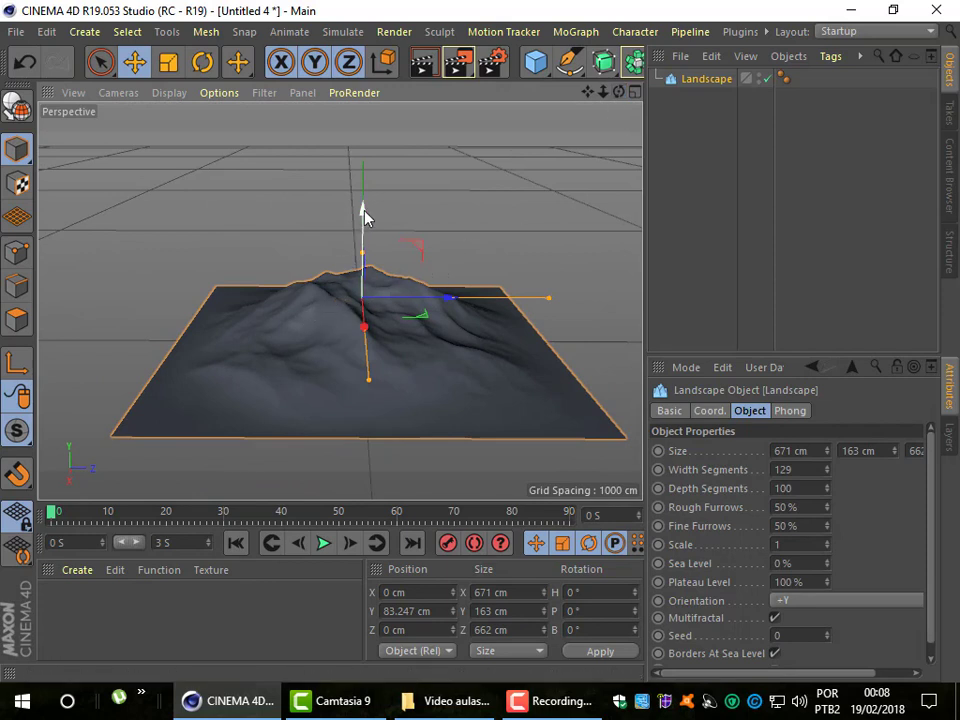
{"action": "left_click_drag", "start_coordinate": [363, 212], "coordinate": [362, 182]}
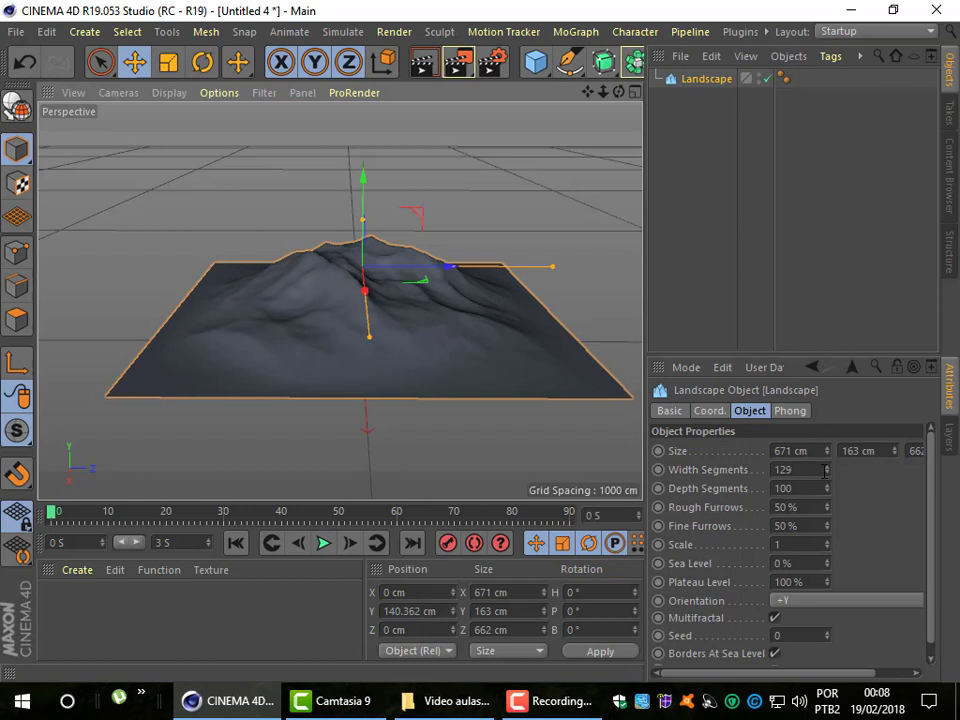
{"action": "mouse_move", "coordinate": [829, 470]}
{"action": "left_mouse_down"}
{"action": "mouse_move", "coordinate": [829, 485]}
{"action": "mouse_move", "coordinate": [828, 470]}
{"action": "left_mouse_up"}
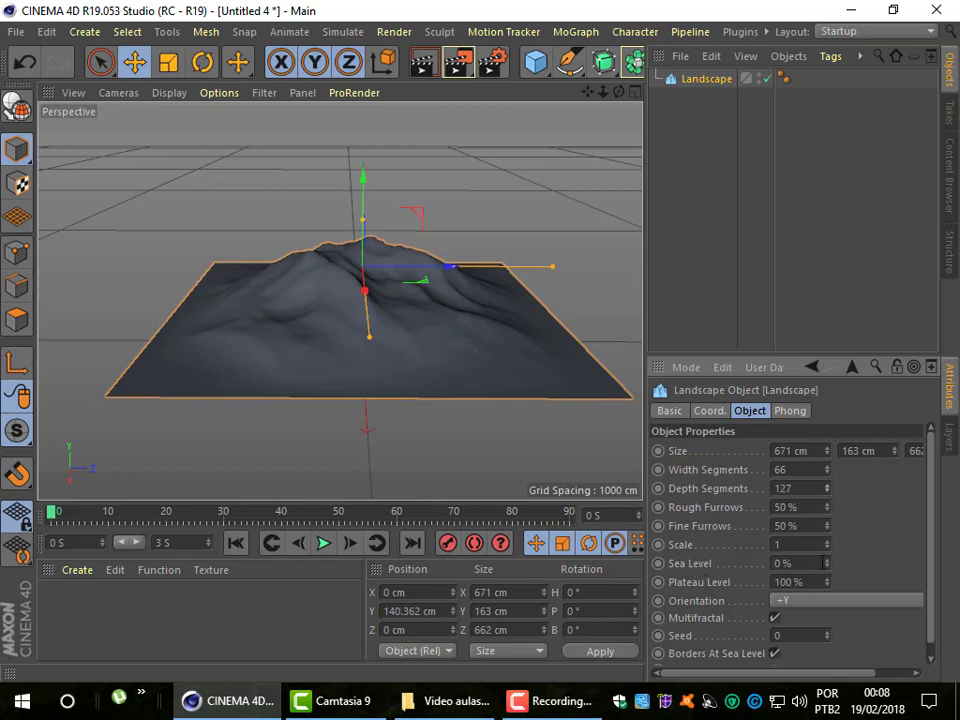
{"action": "mouse_move", "coordinate": [827, 565]}
{"action": "left_mouse_down"}
{"action": "mouse_move", "coordinate": [827, 548]}
{"action": "mouse_move", "coordinate": [827, 575]}
{"action": "mouse_move", "coordinate": [827, 520]}
{"action": "mouse_move", "coordinate": [827, 548]}
{"action": "left_mouse_up"}
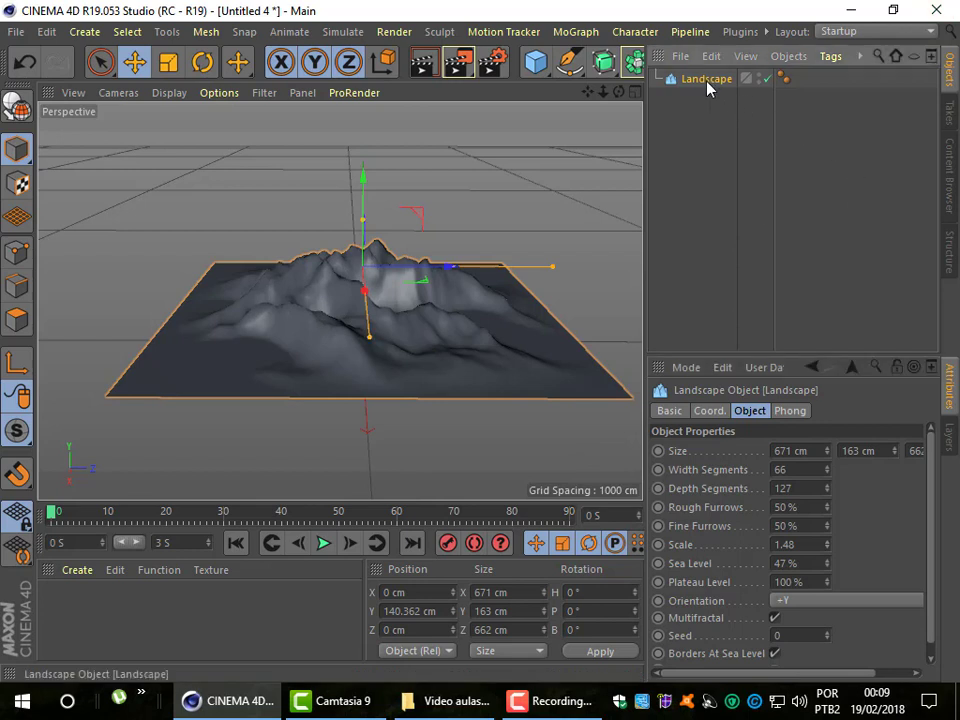
Step: Delete the Landscape object, then open and dismiss the primitives palette without adding anything
{"action": "key", "text": "Delete"}
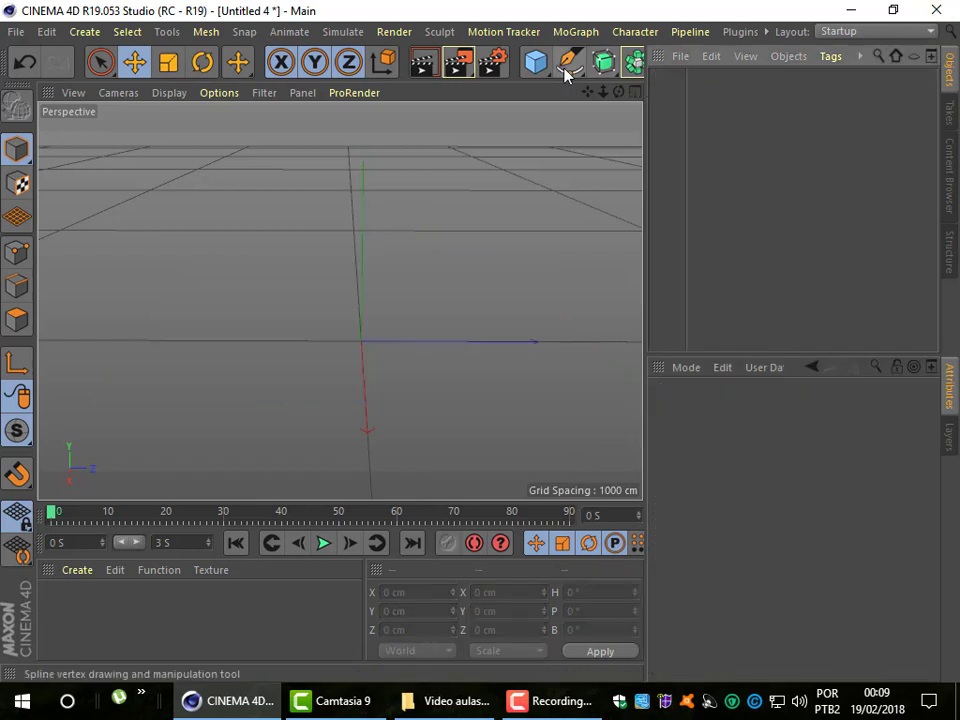
{"action": "left_click", "coordinate": [537, 69]}
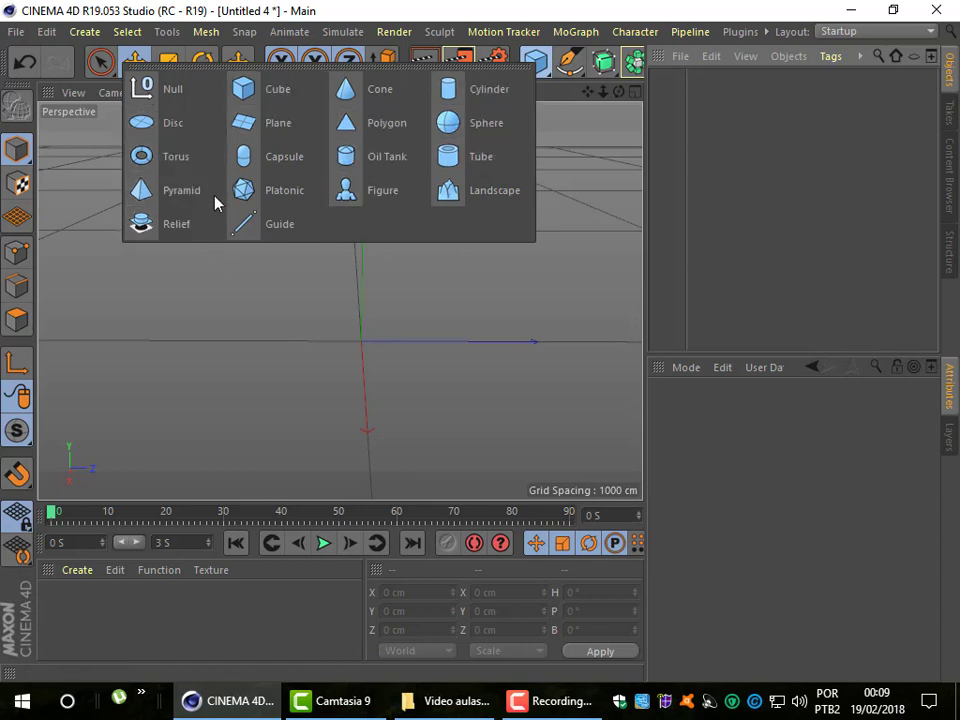
{"action": "left_click", "coordinate": [417, 308]}
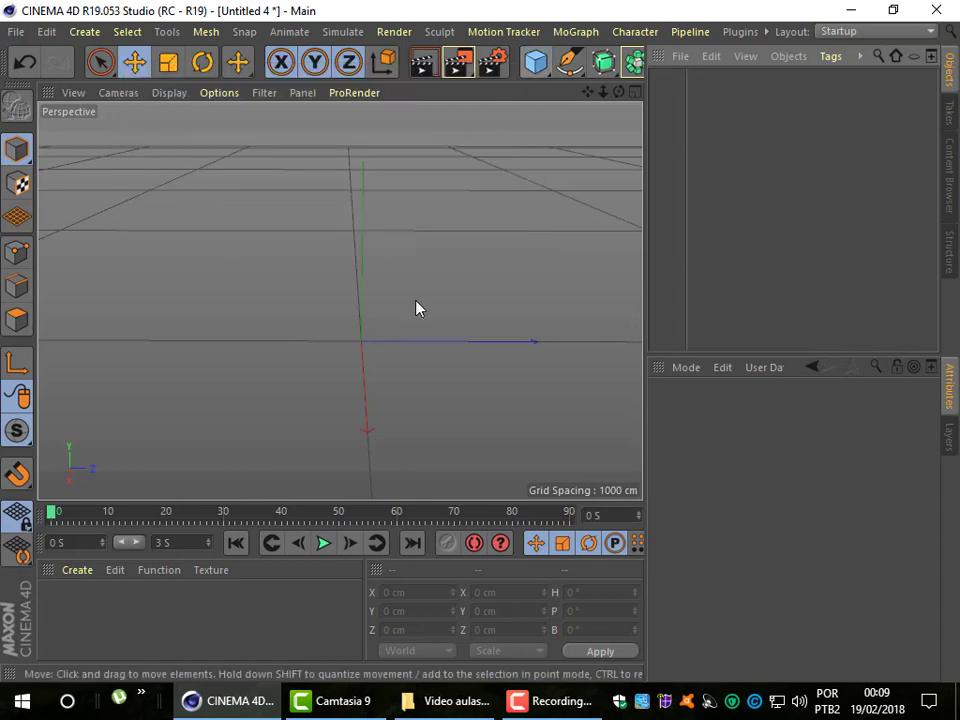